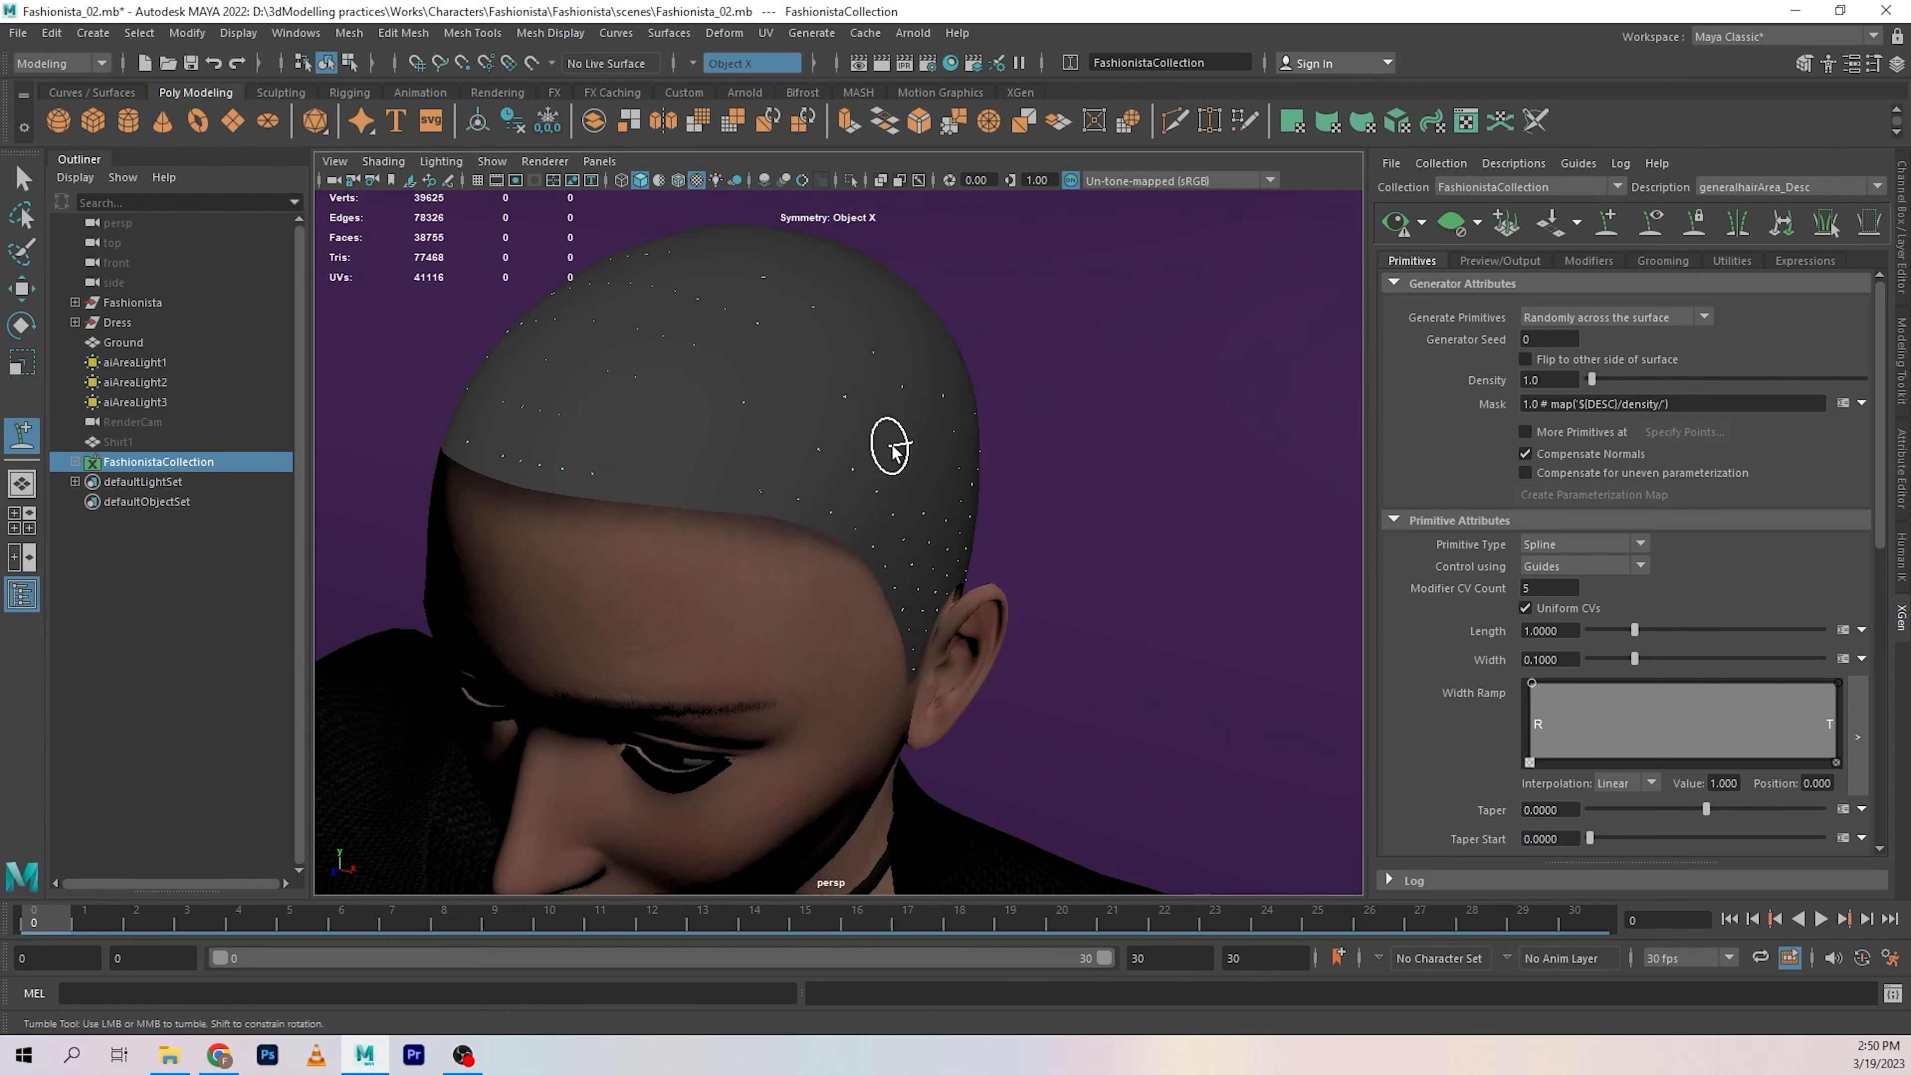
Place the first hair guide on the scalp just behind the front hairline, on the side being parted.
click(769, 482)
alt+drag(1090, 545, 1187, 491)
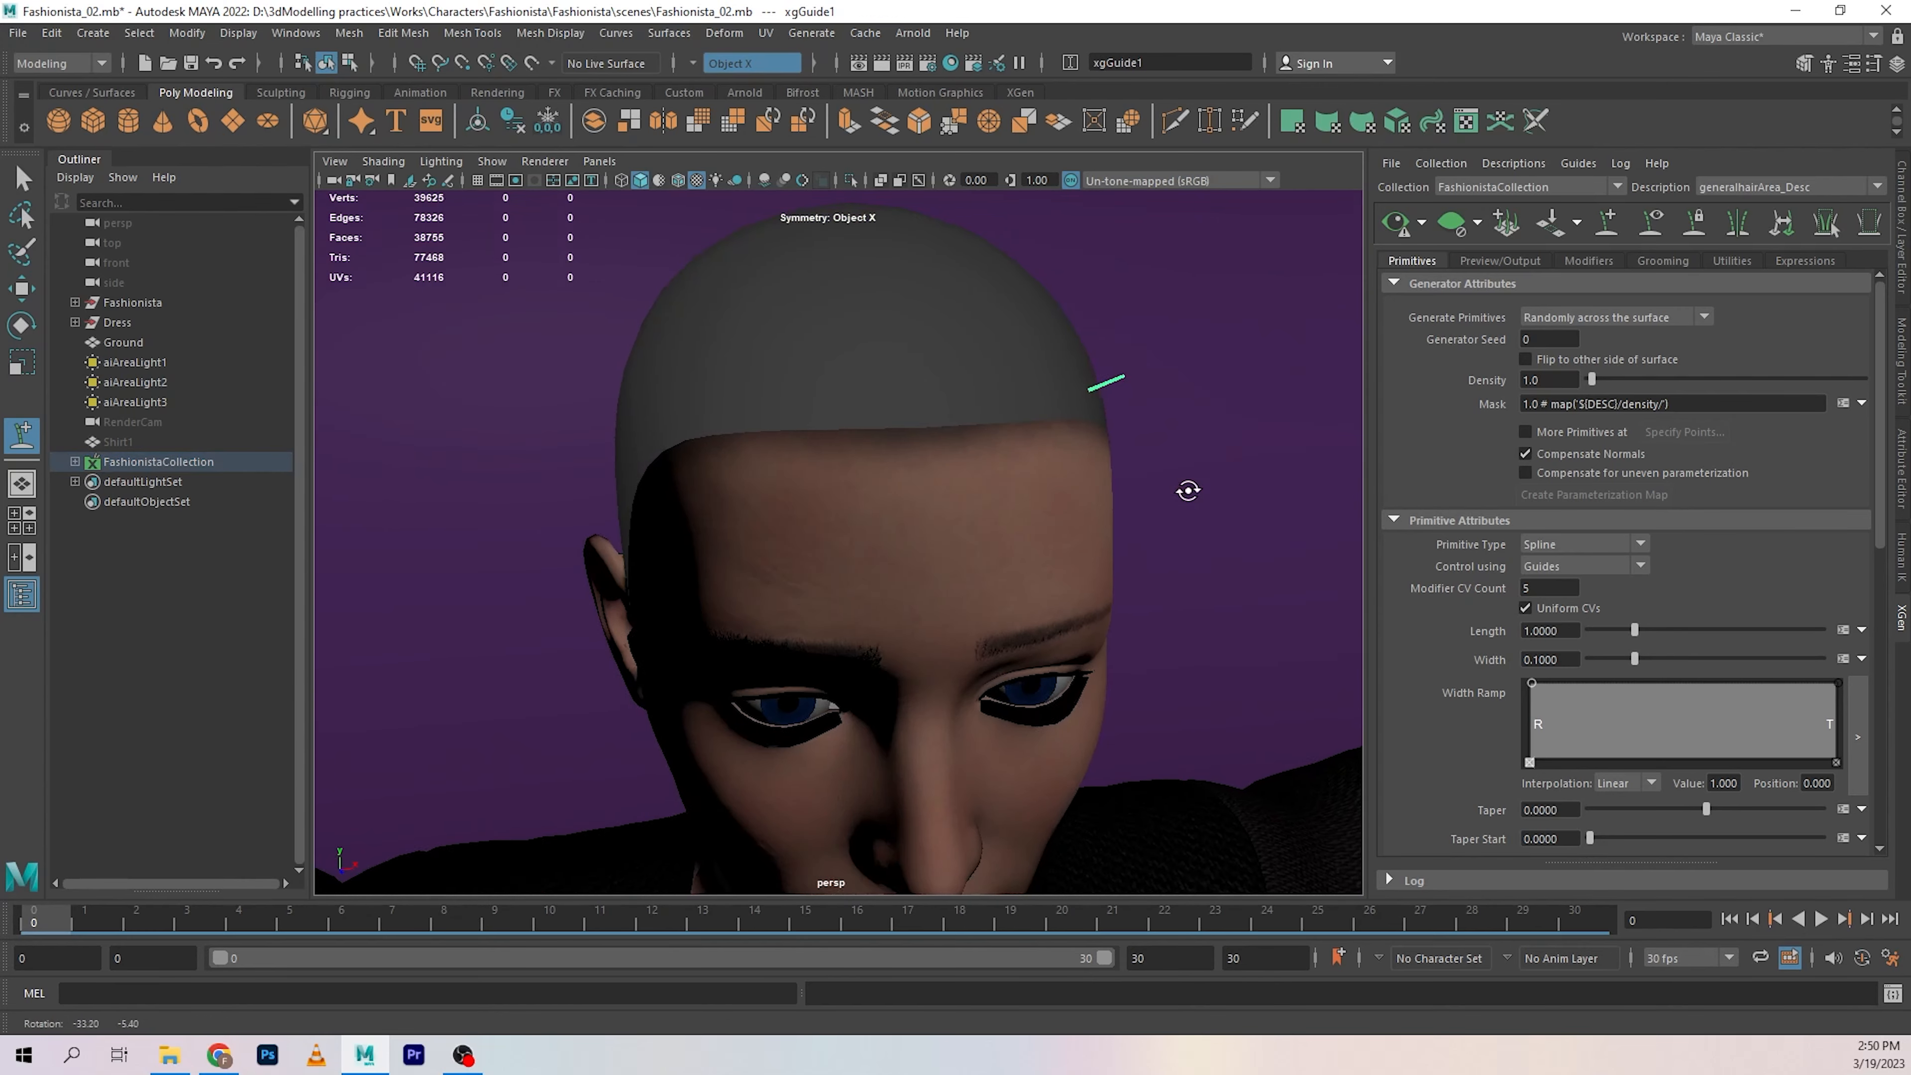
alt+middle_drag(1186, 491, 1116, 572)
alt+drag(1146, 569, 1113, 598)
alt+middle_drag(1100, 444, 1133, 554)
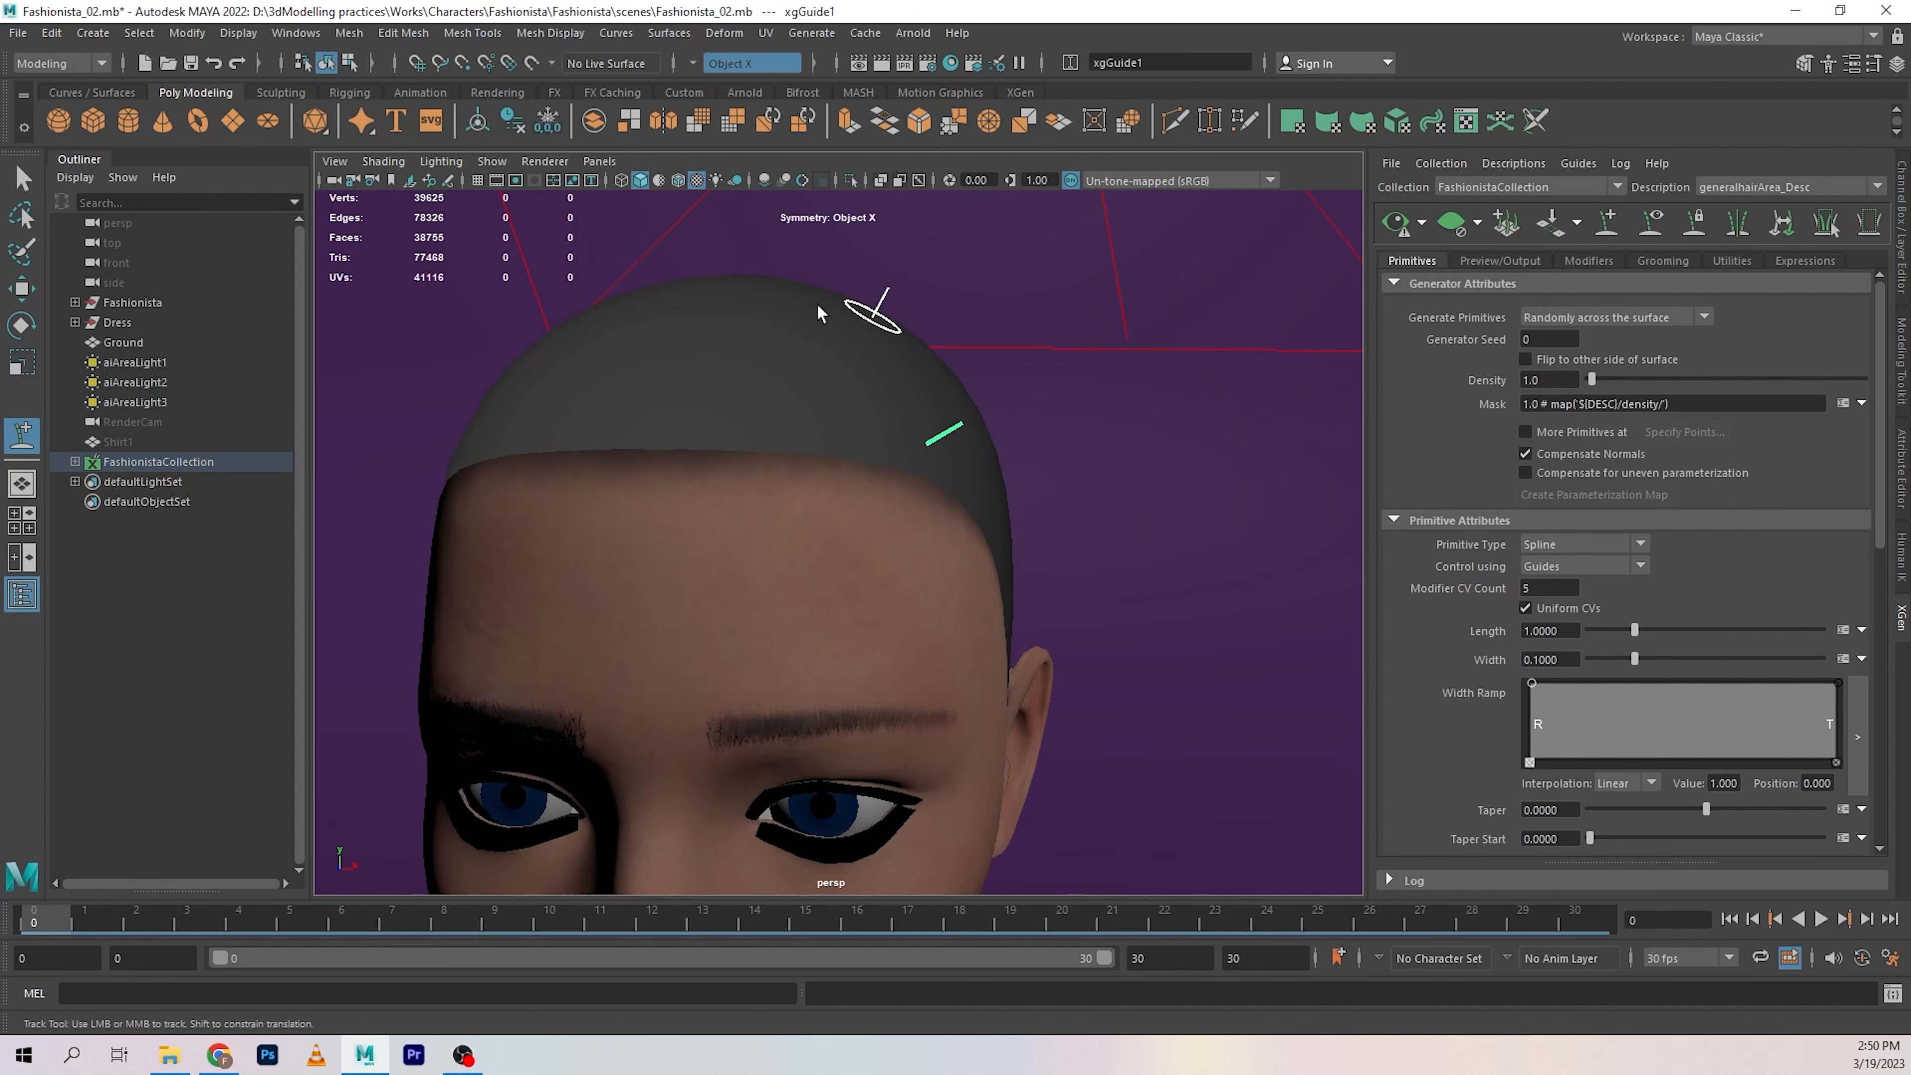
Scale the new front guide up uniformly to lengthen it from its root.
click(1020, 92)
alt+drag(1128, 441, 1130, 458)
key(r)
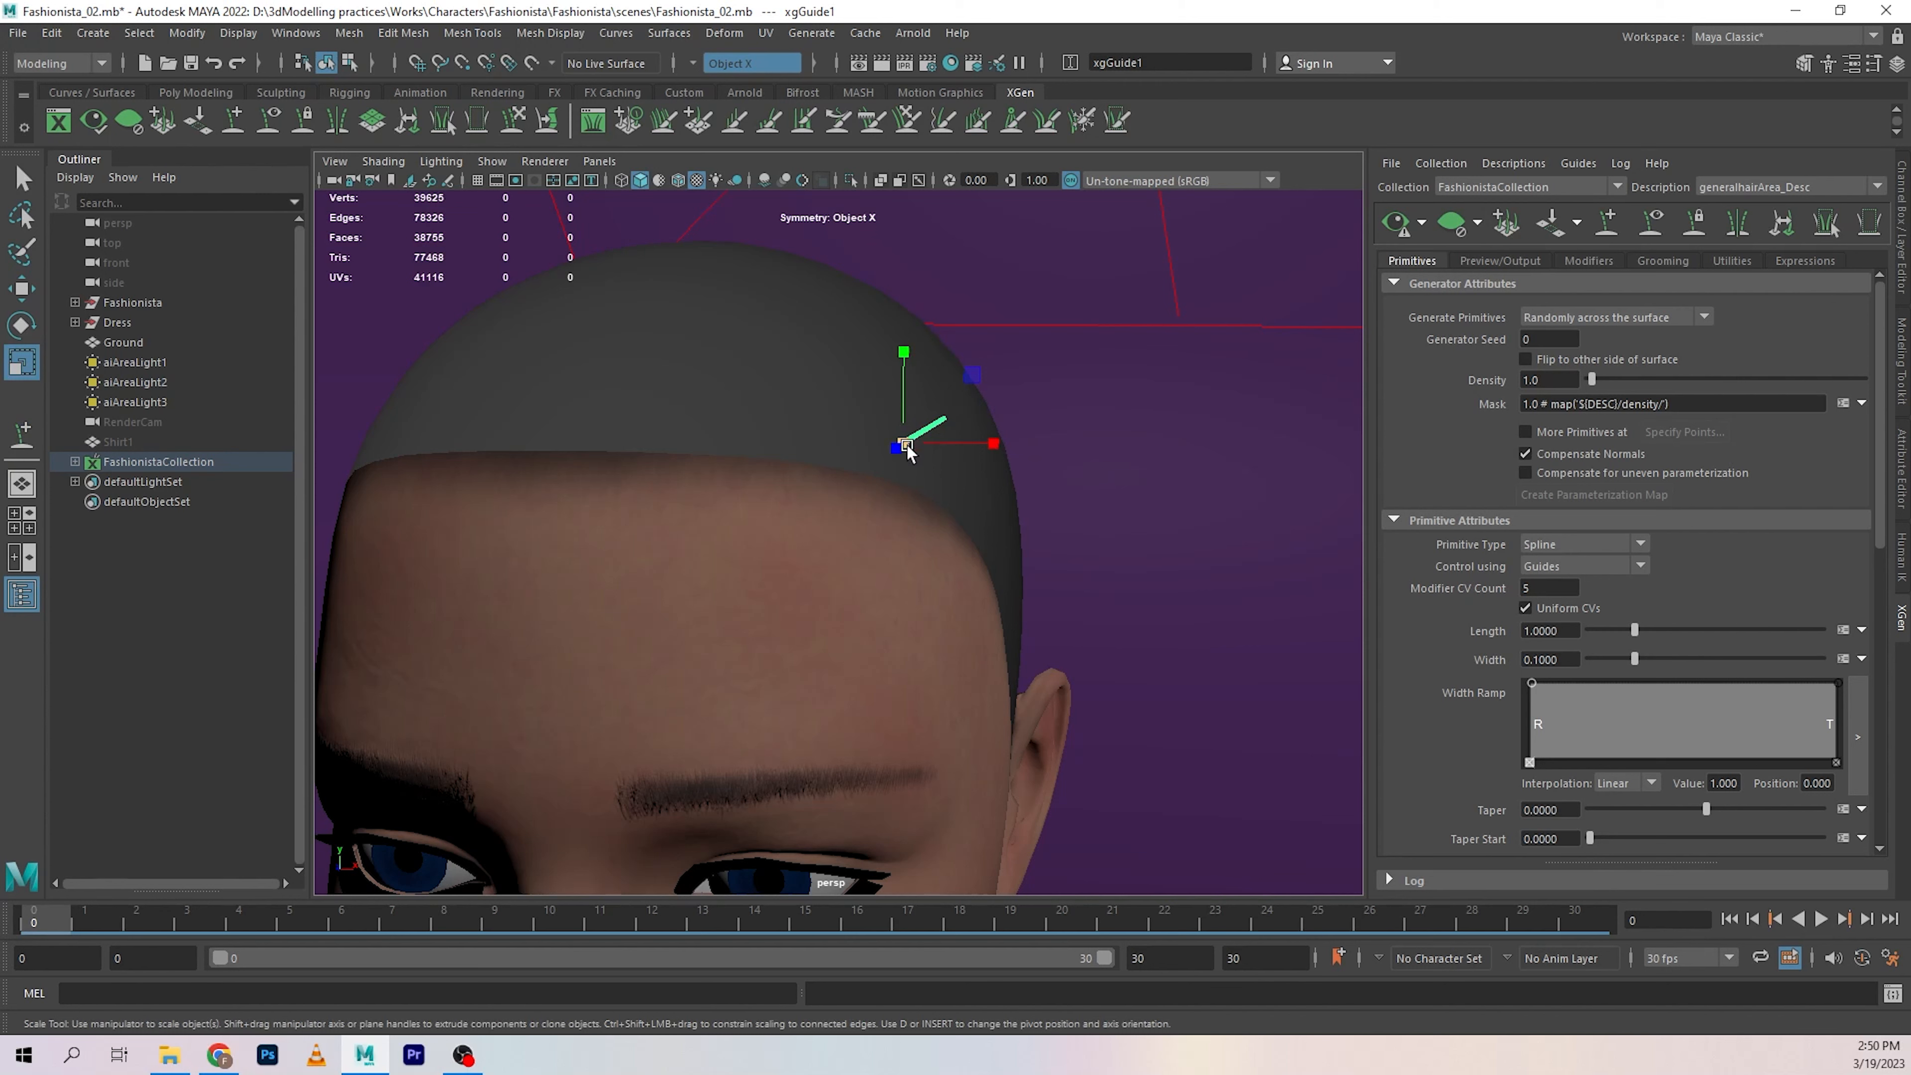
alt+drag(905, 504, 896, 537)
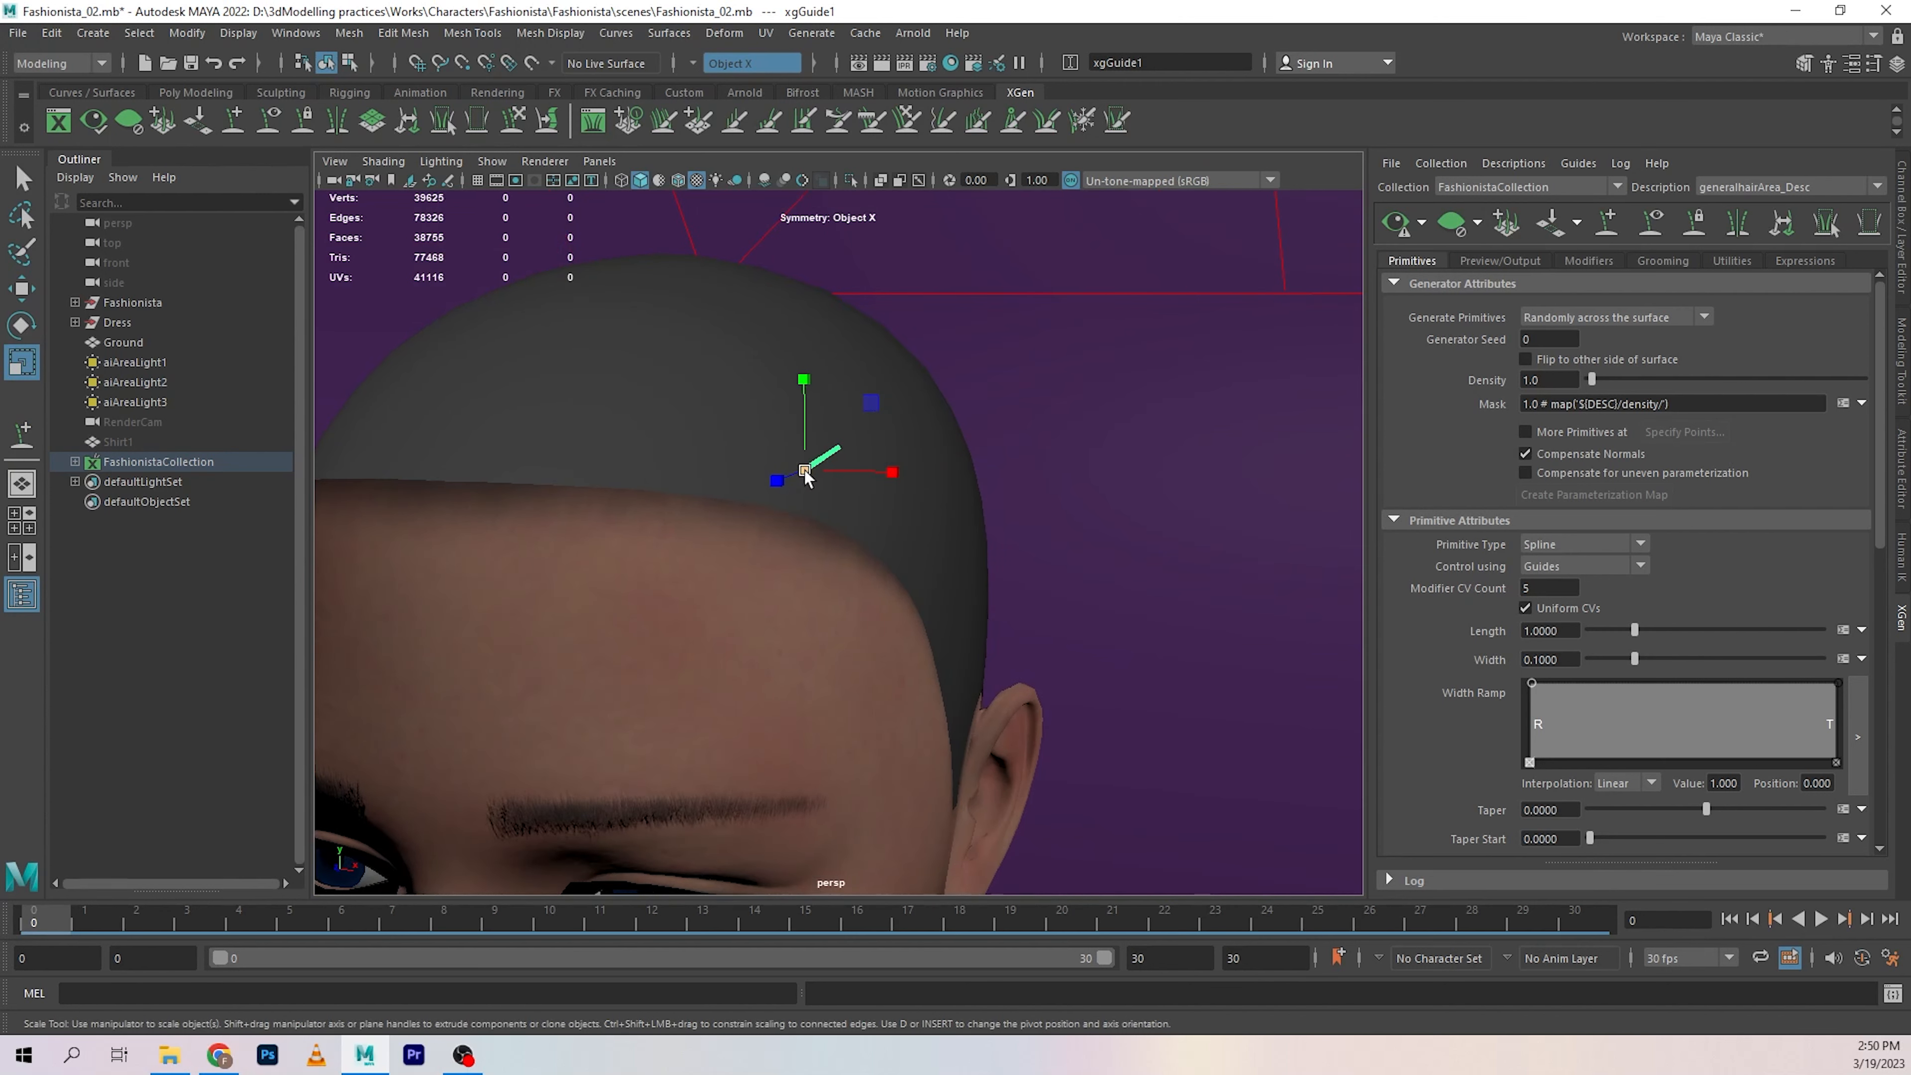
drag(804, 472, 1024, 558)
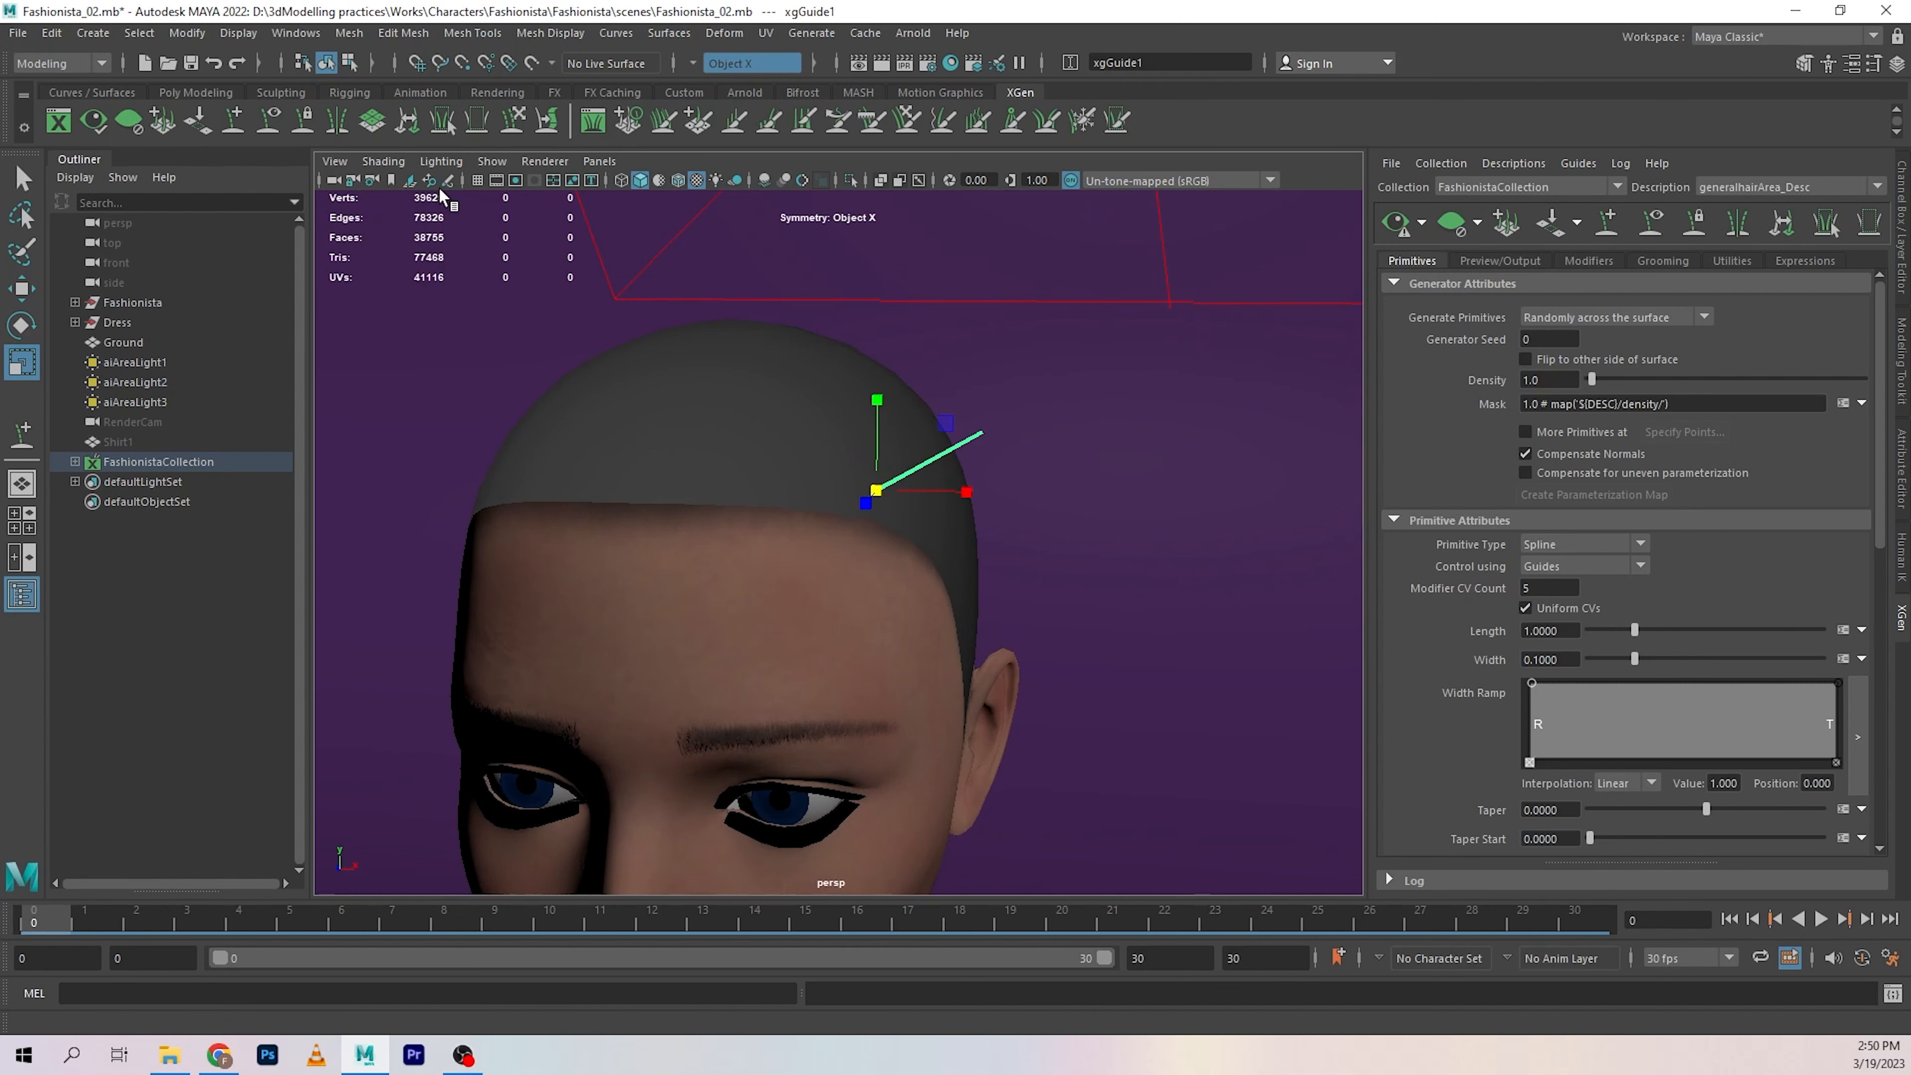
Sculpt the front guide with the Sculpt Guides tool so it bends in an arc over the top of the head.
click(514, 119)
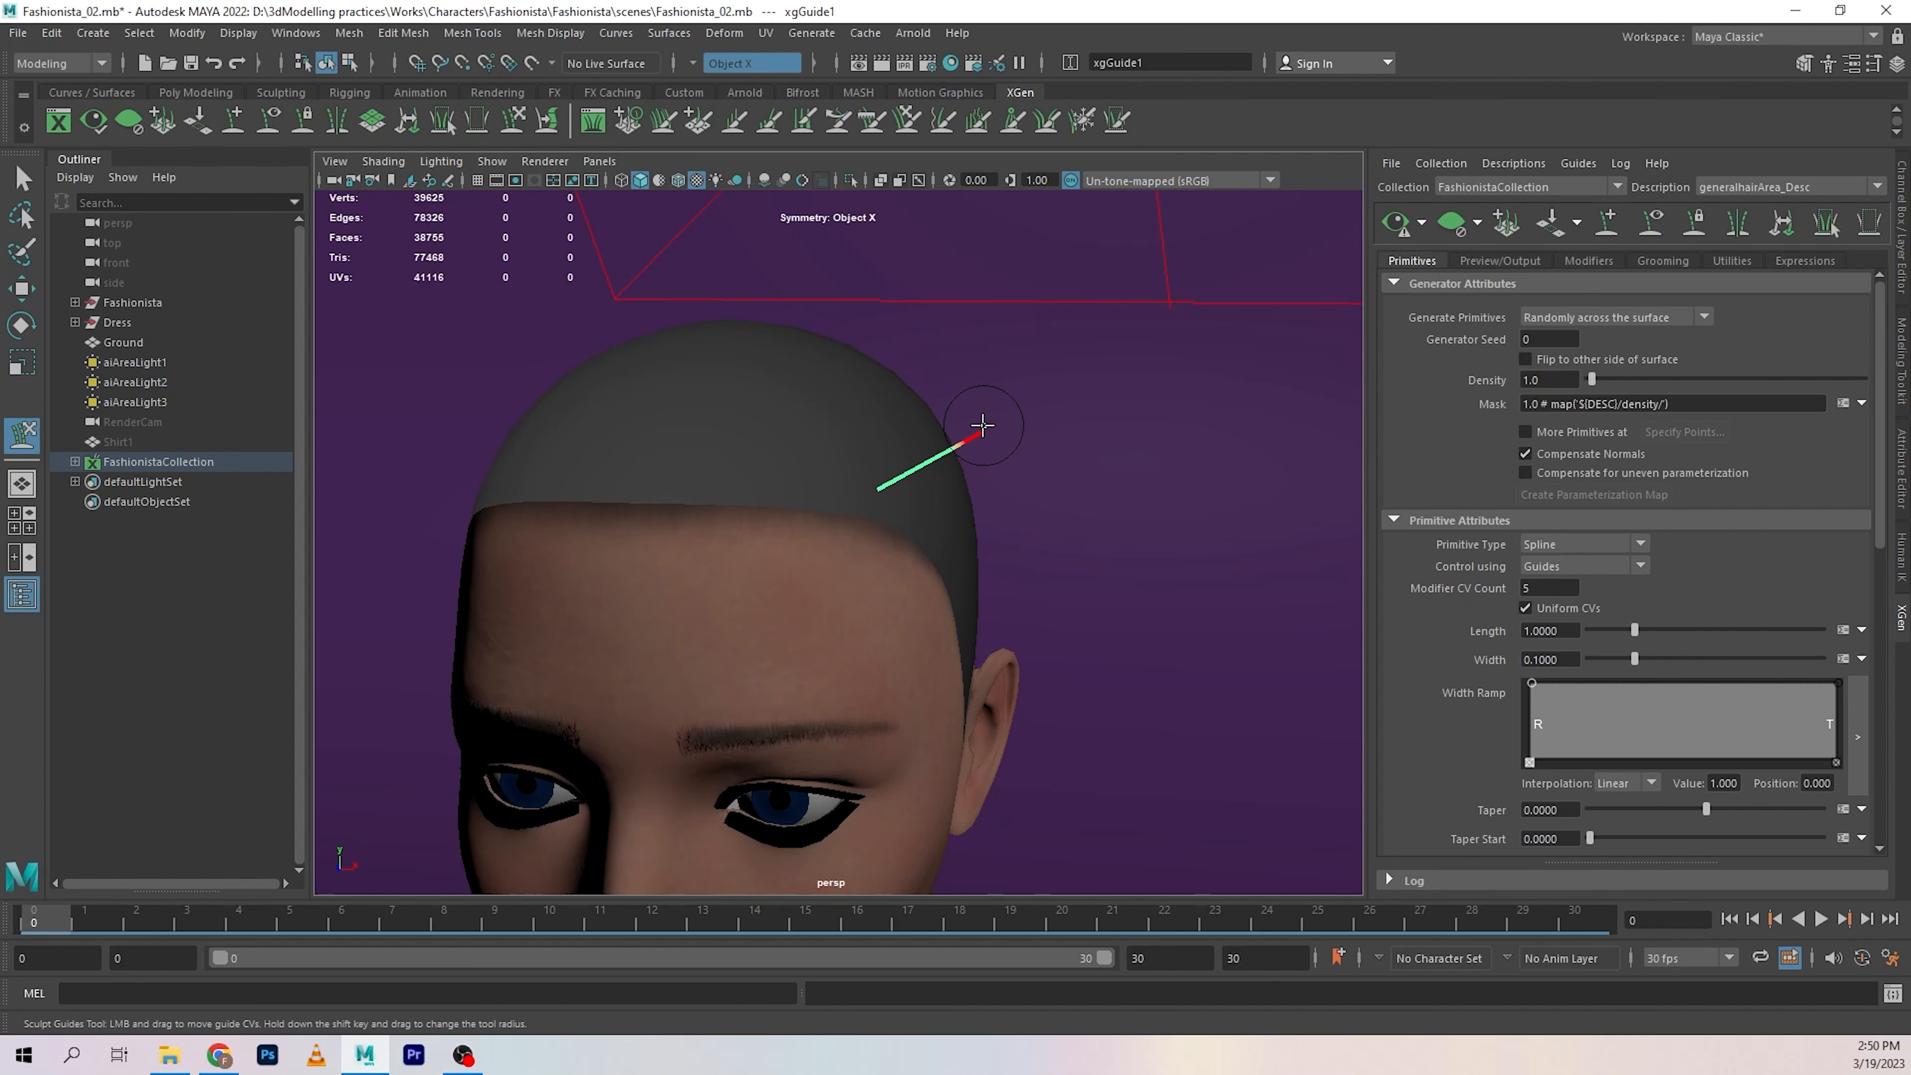
alt+drag(789, 310, 634, 512)
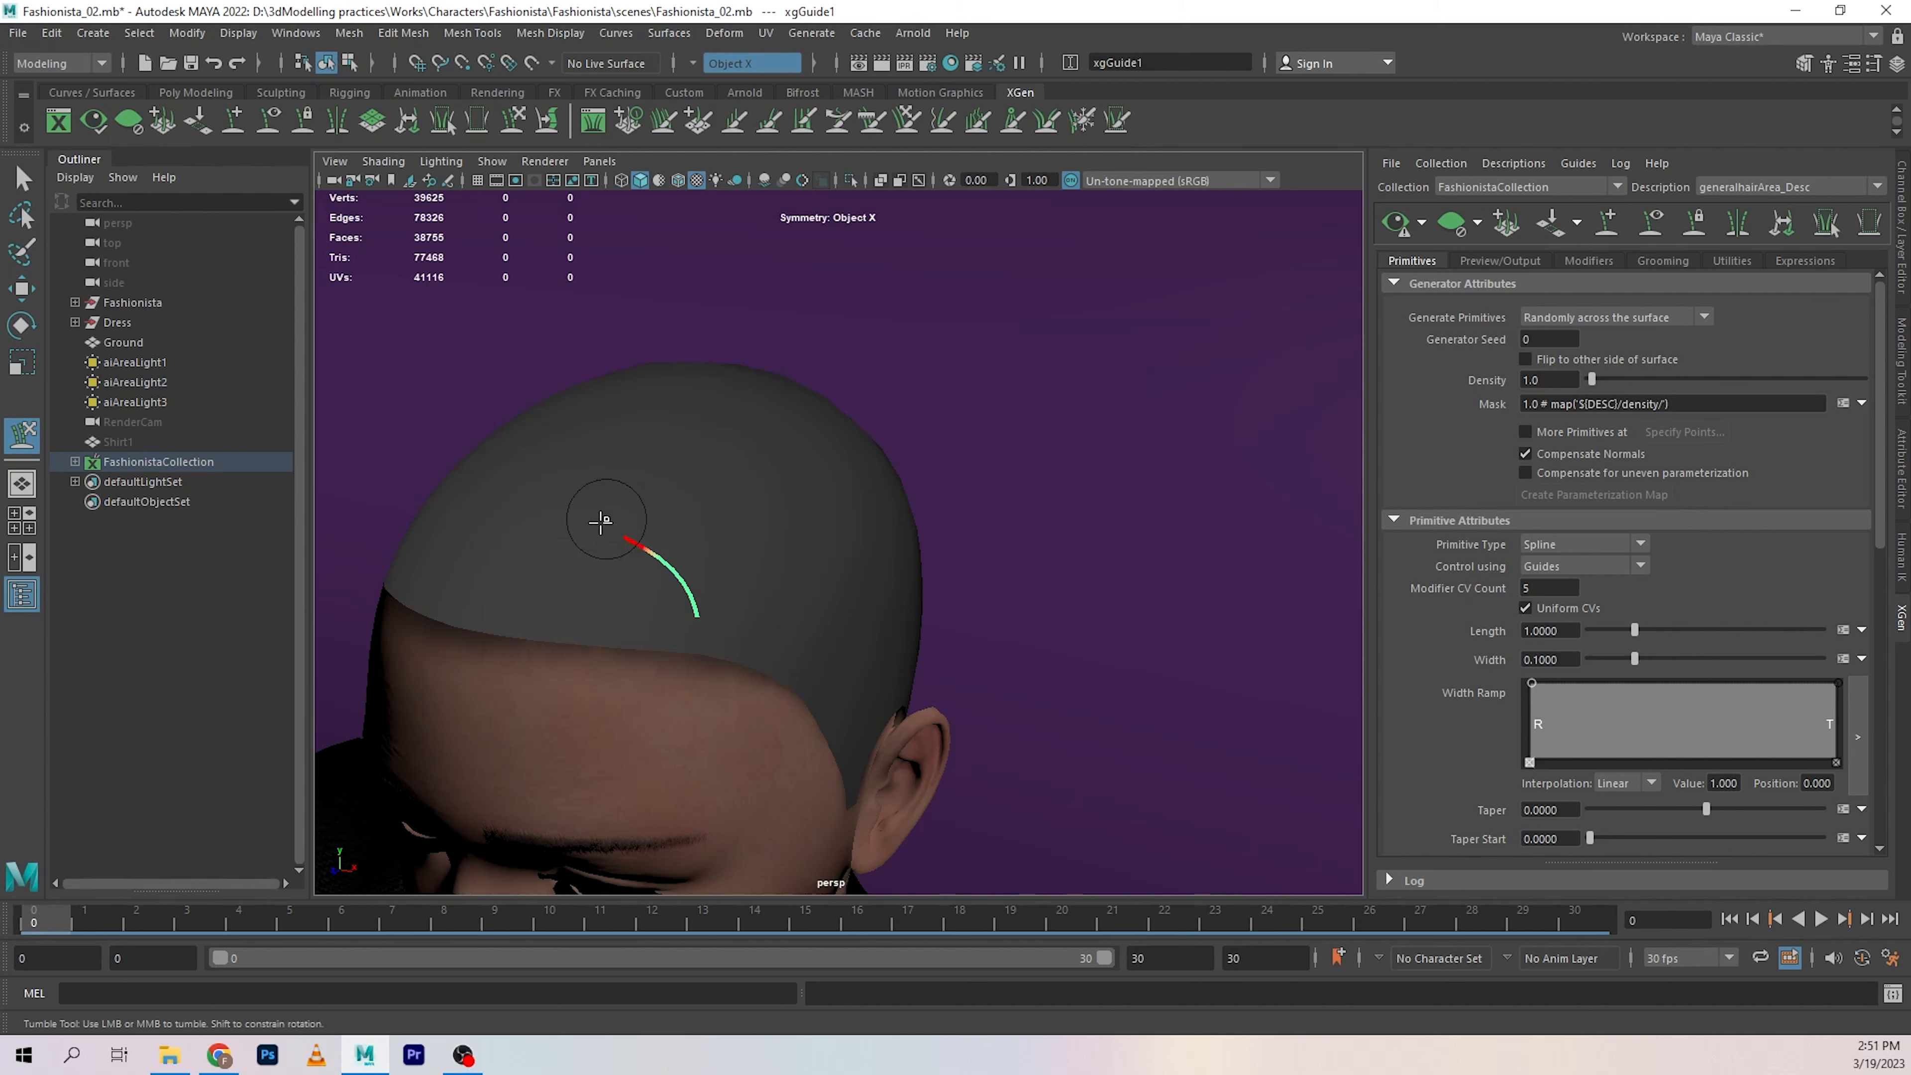
mouse_move(520, 576)
mouse_down()
mouse_move(567, 640)
mouse_move(714, 649)
mouse_up()
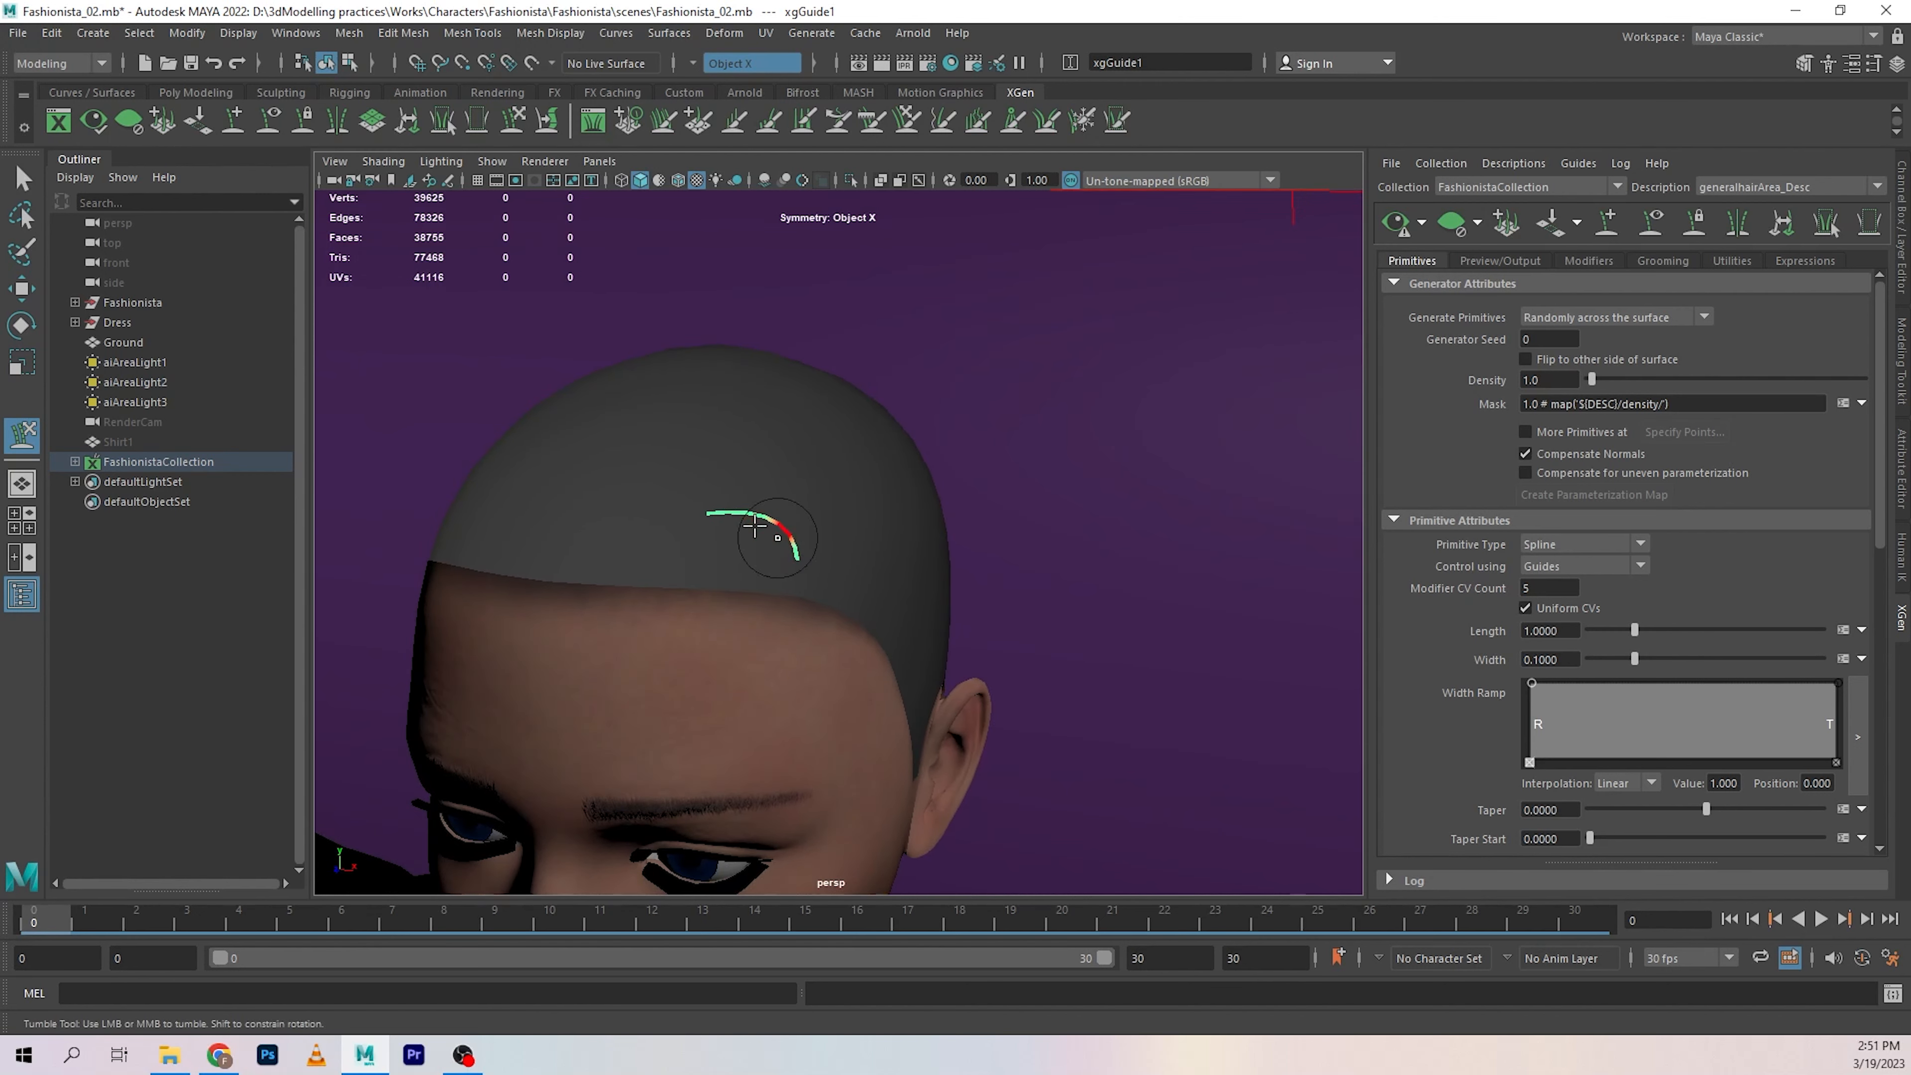
drag(757, 527, 798, 534)
alt+drag(909, 533, 1011, 529)
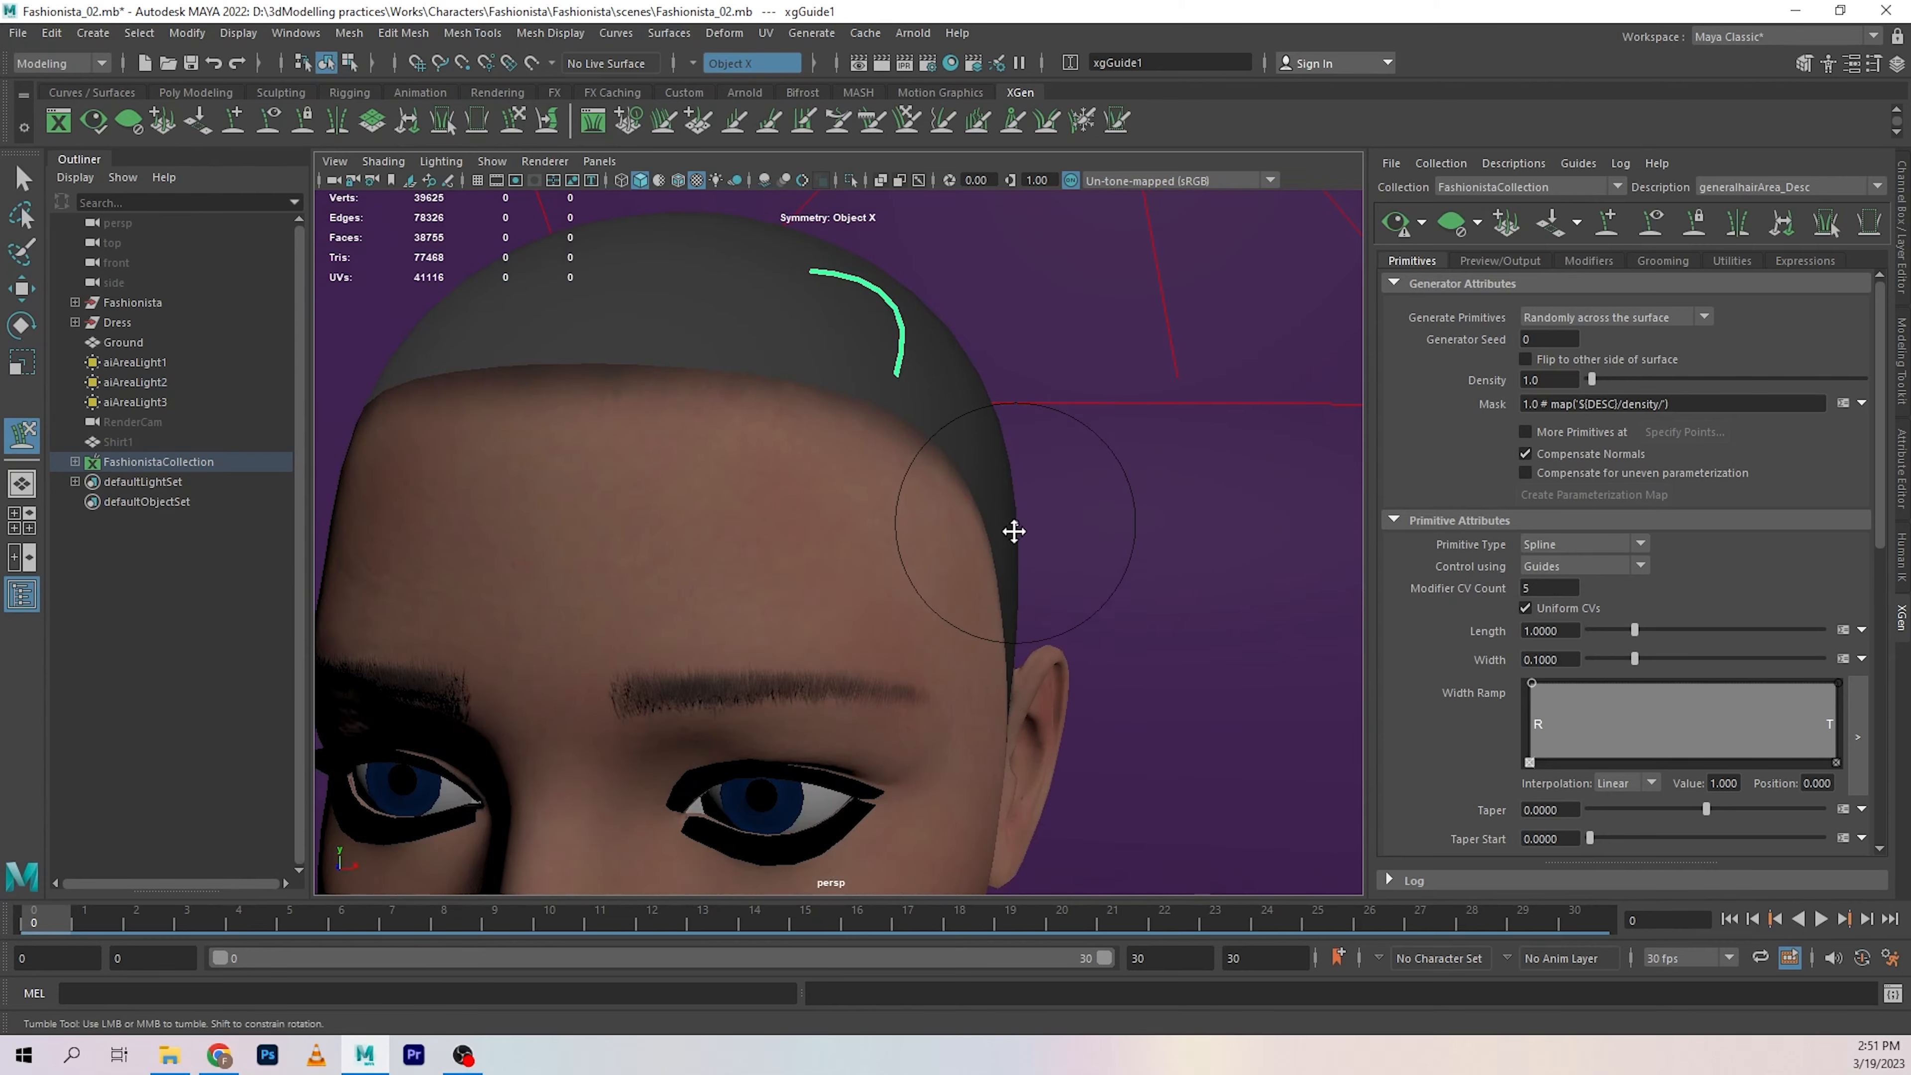
Scale the curved front guide up uniformly so it reaches farther across the head.
alt+middle_drag(1012, 529, 877, 436)
alt+drag(1015, 499, 926, 609)
key(w)
key(r)
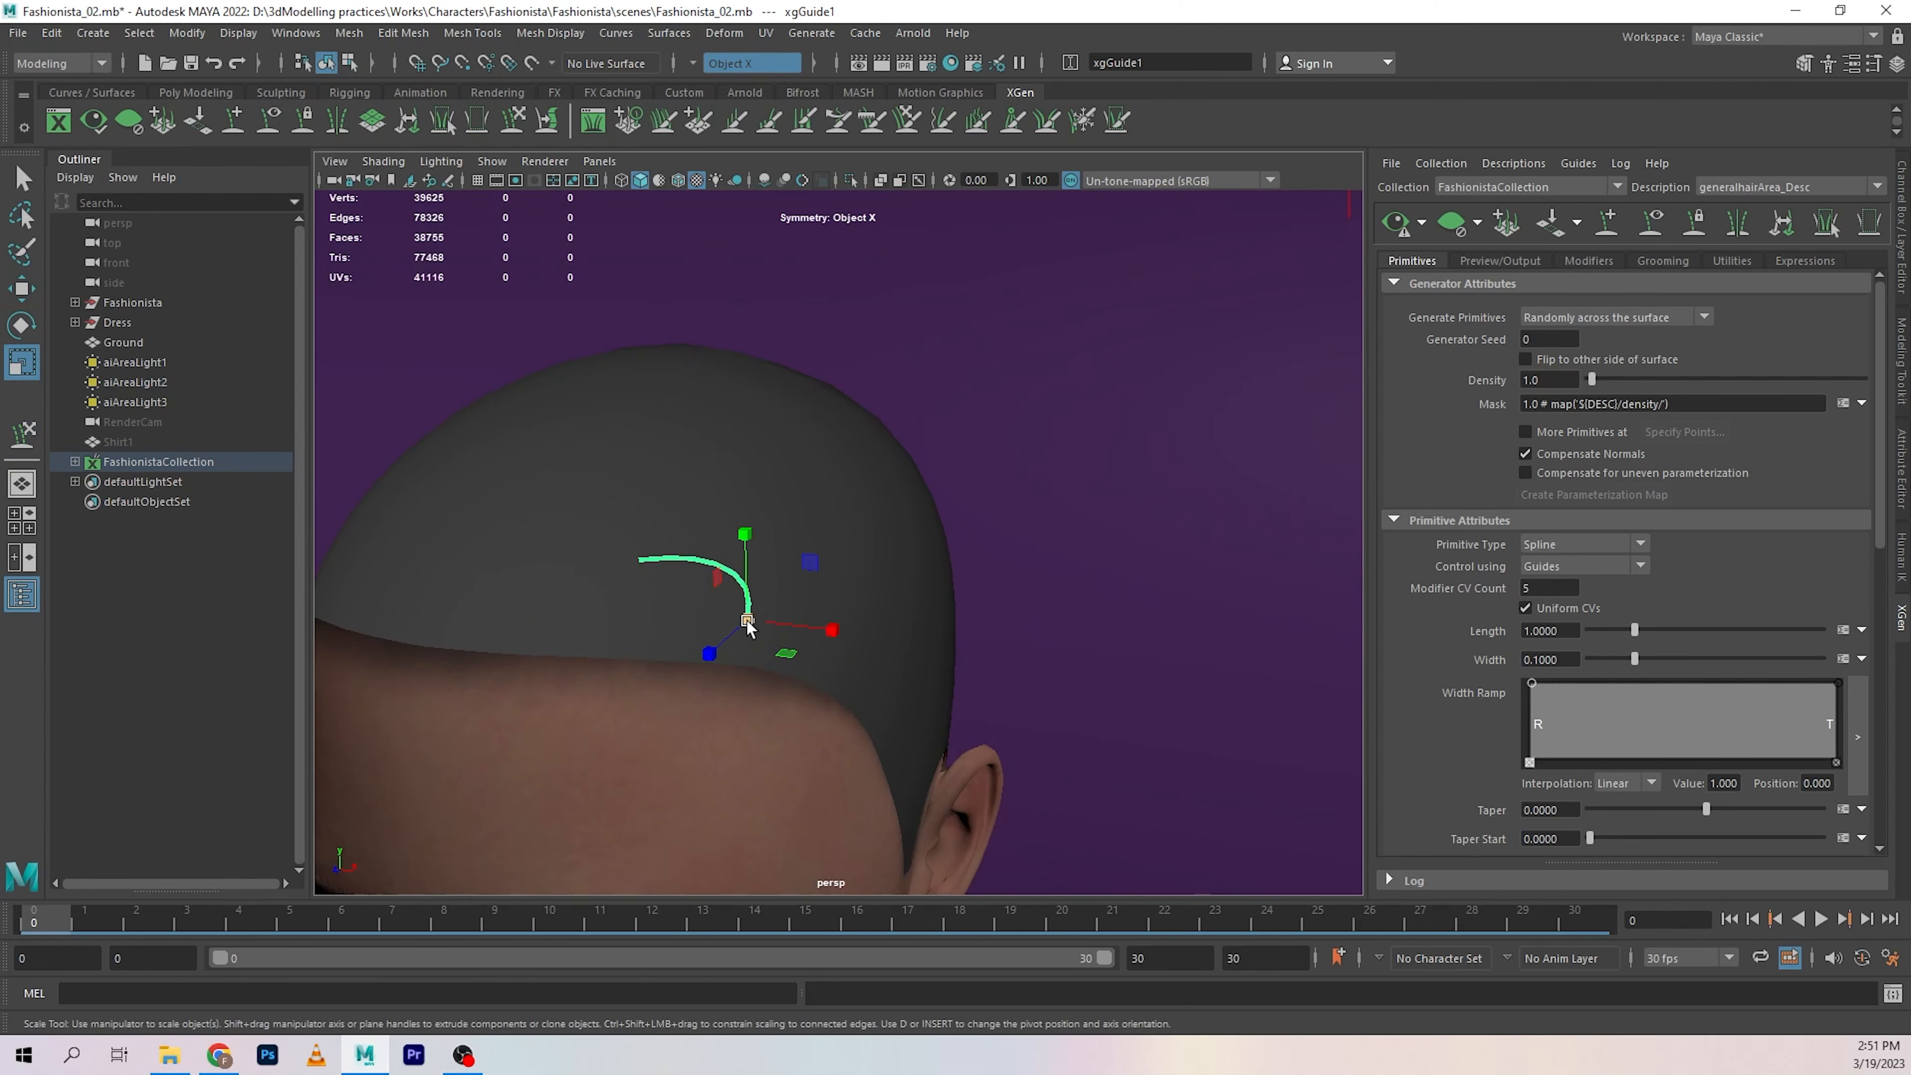
drag(780, 631, 866, 606)
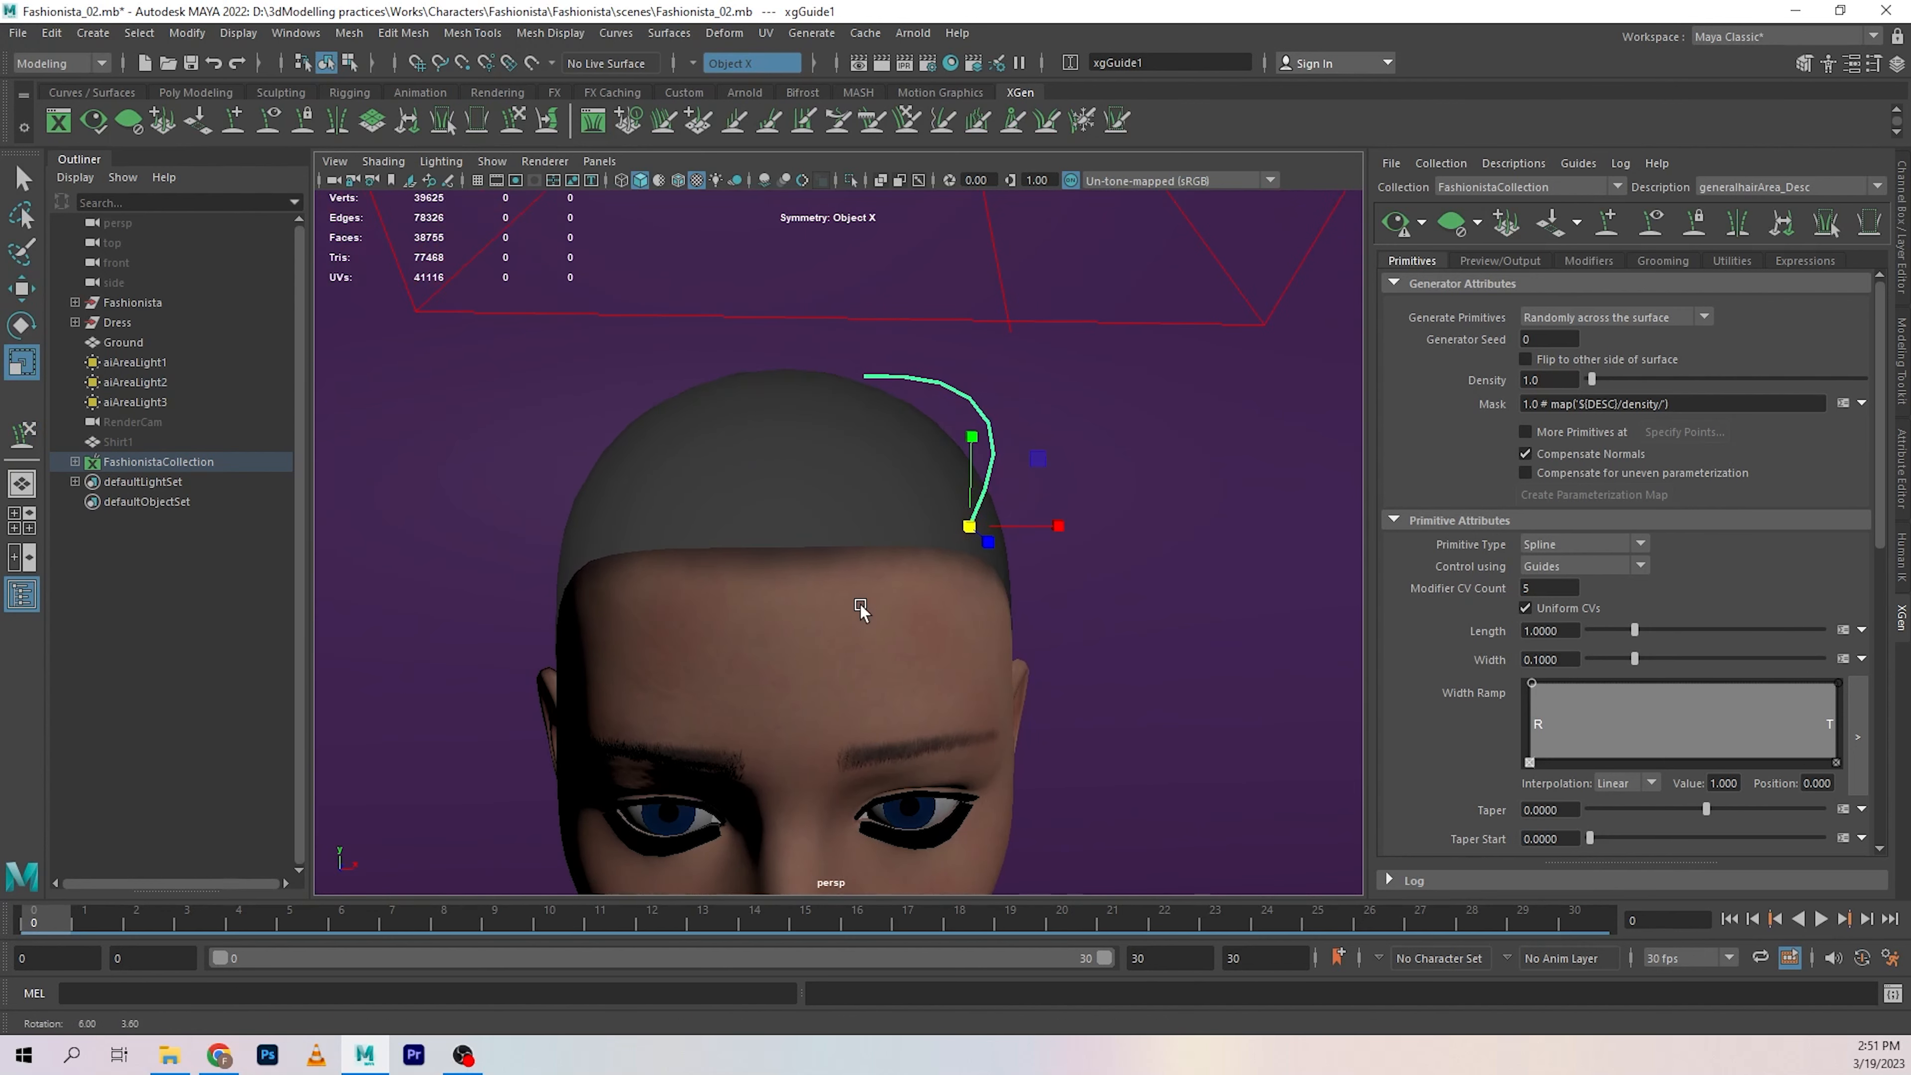
Sculpt the enlarged front guide into a smooth sweep across the forehead side of the scalp.
mouse_move(908, 457)
alt+mouse_down()
mouse_move(759, 406)
mouse_move(513, 506)
alt+mouse_up()
key(w)
click(517, 130)
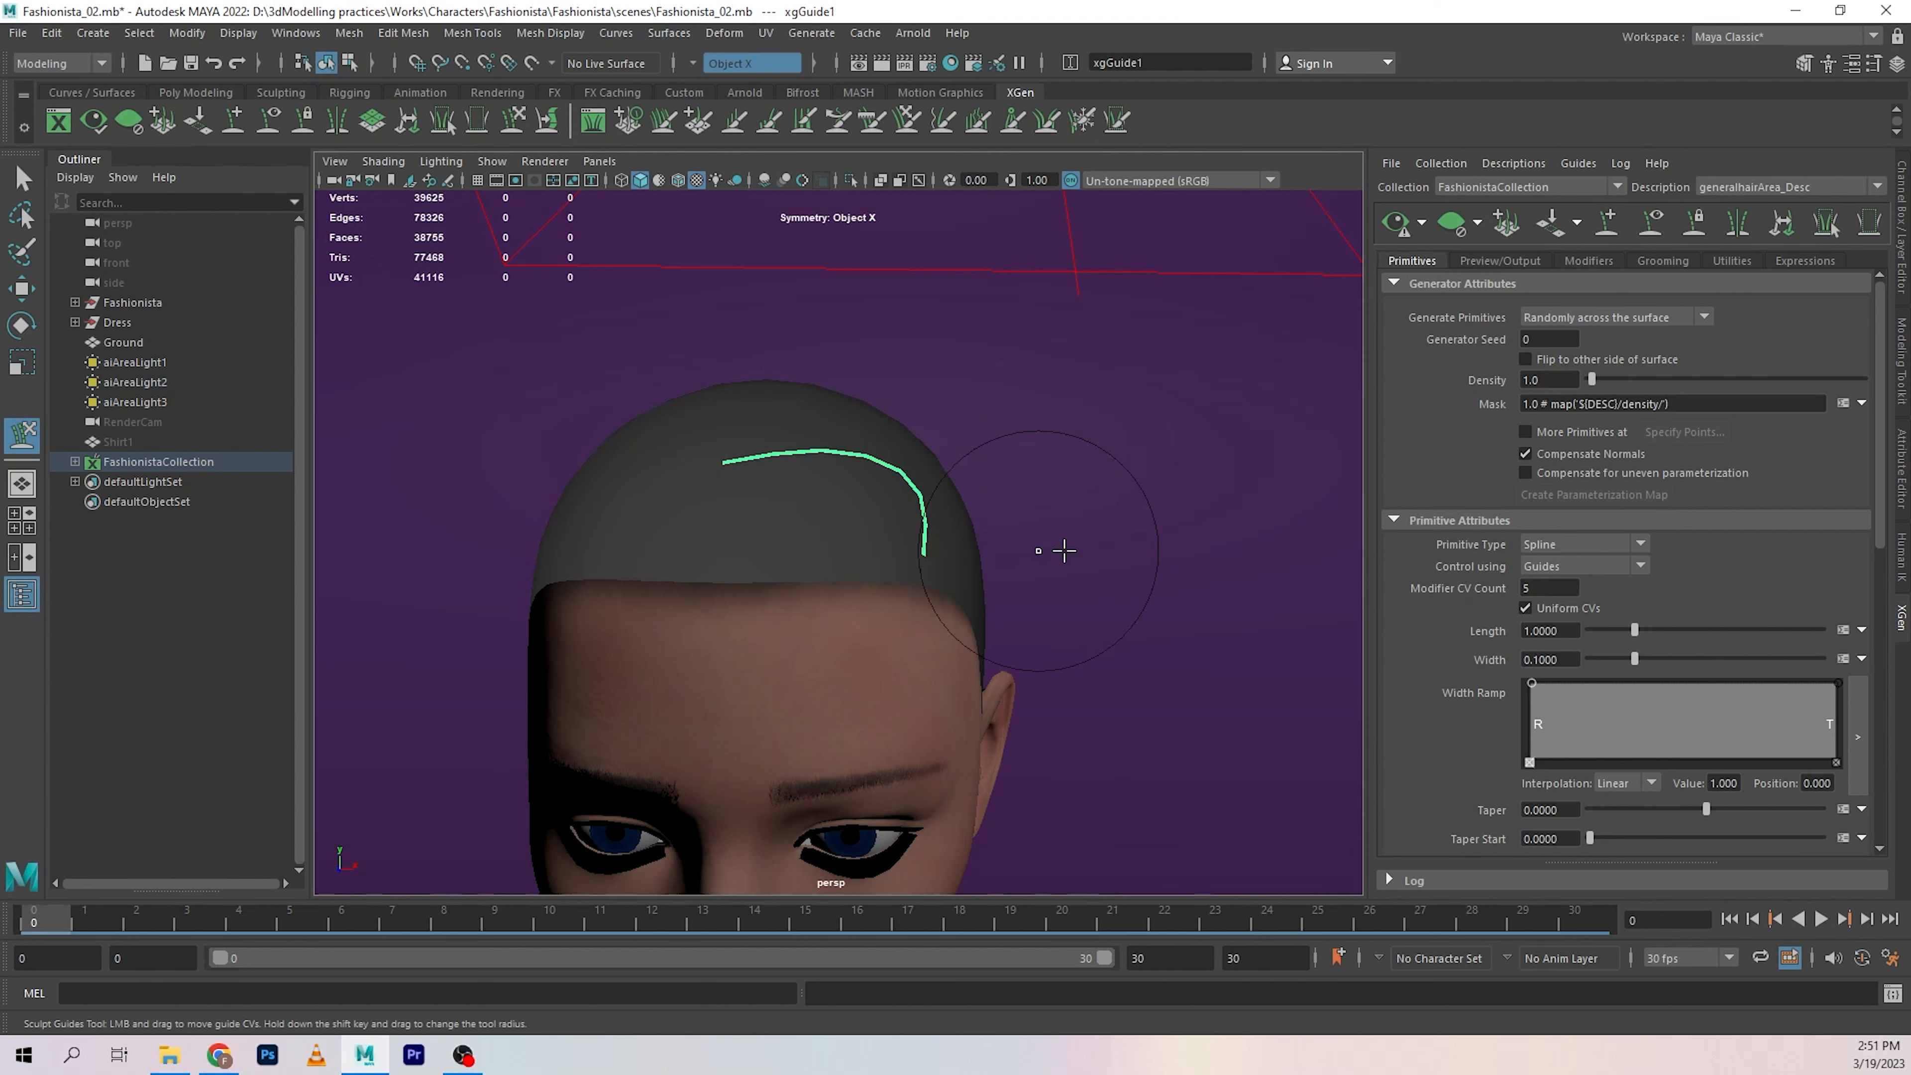
mouse_move(1045, 546)
alt+mouse_down()
mouse_move(979, 588)
mouse_move(964, 554)
mouse_move(1024, 513)
mouse_move(1052, 512)
mouse_move(1041, 525)
alt+mouse_up()
alt+drag(934, 549, 854, 577)
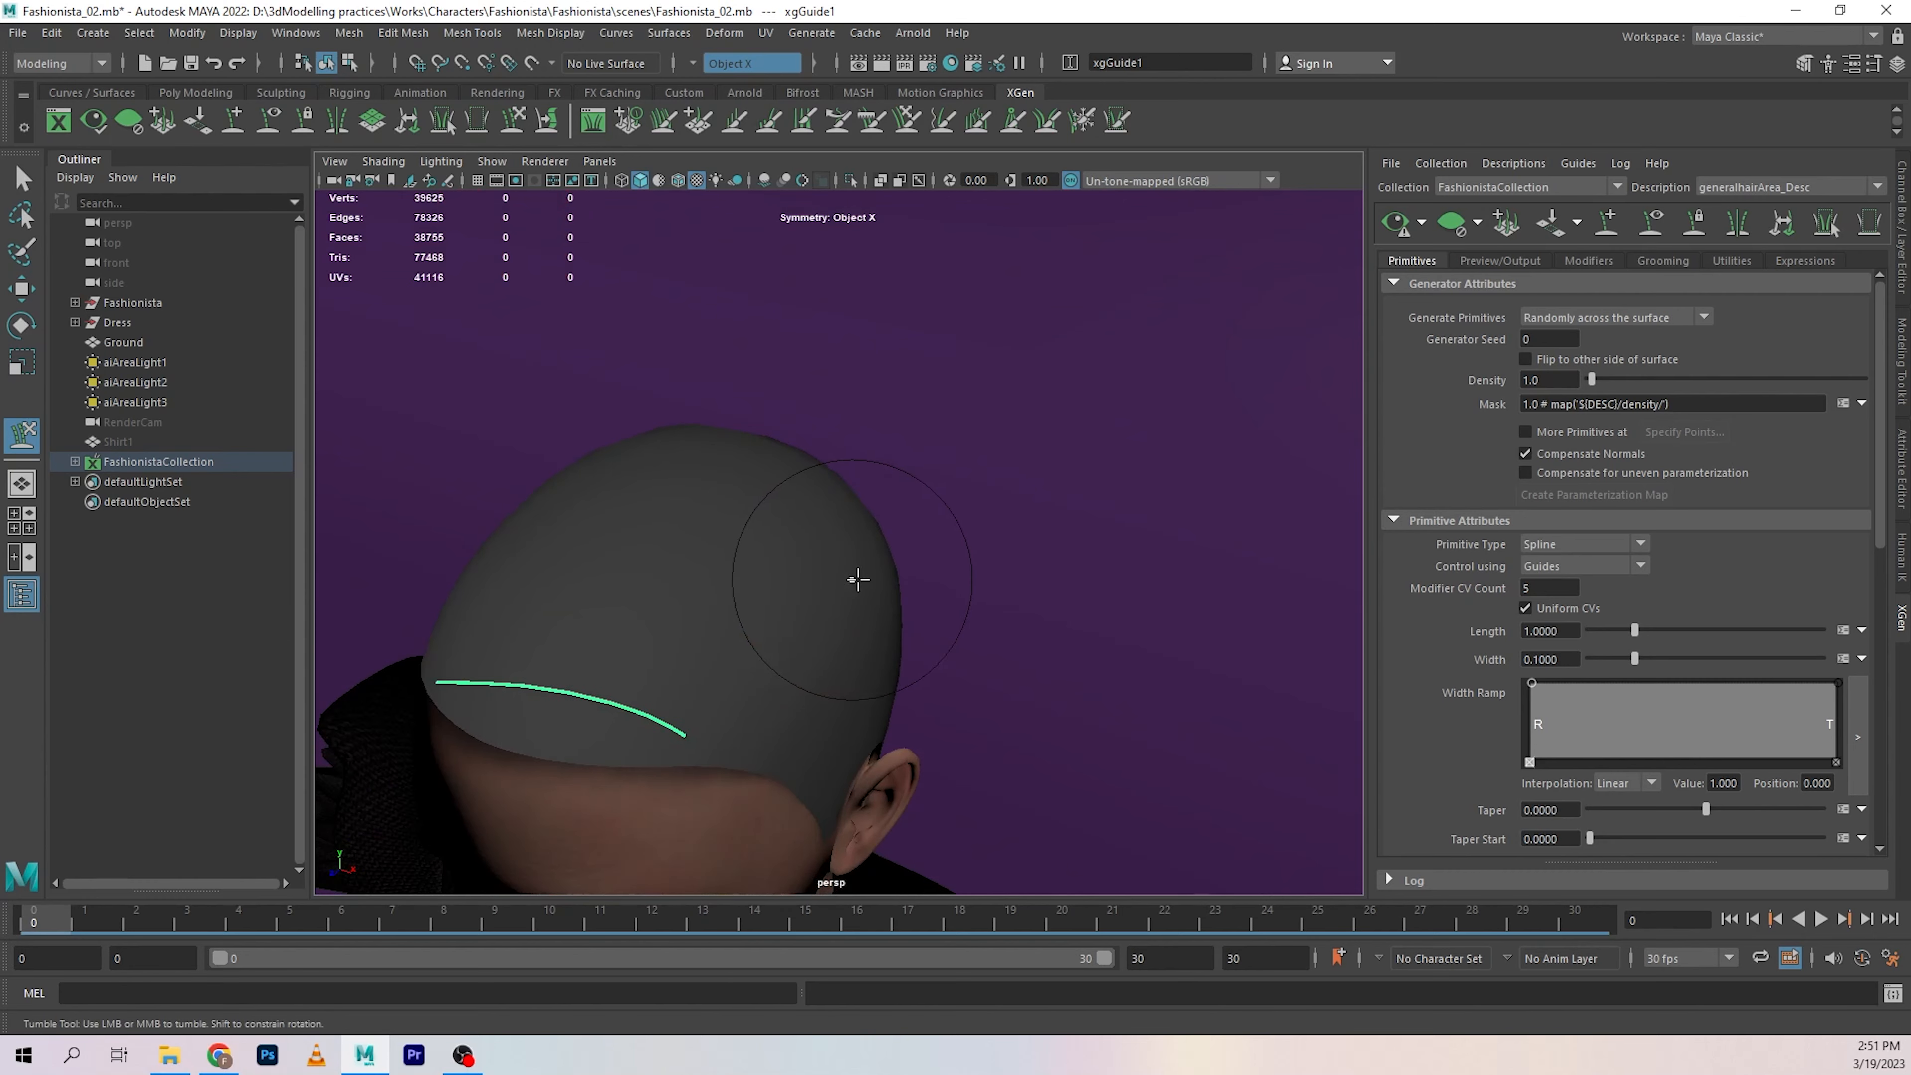
alt+middle_drag(1046, 475, 1087, 436)
alt+drag(1028, 510, 1083, 547)
key(w)
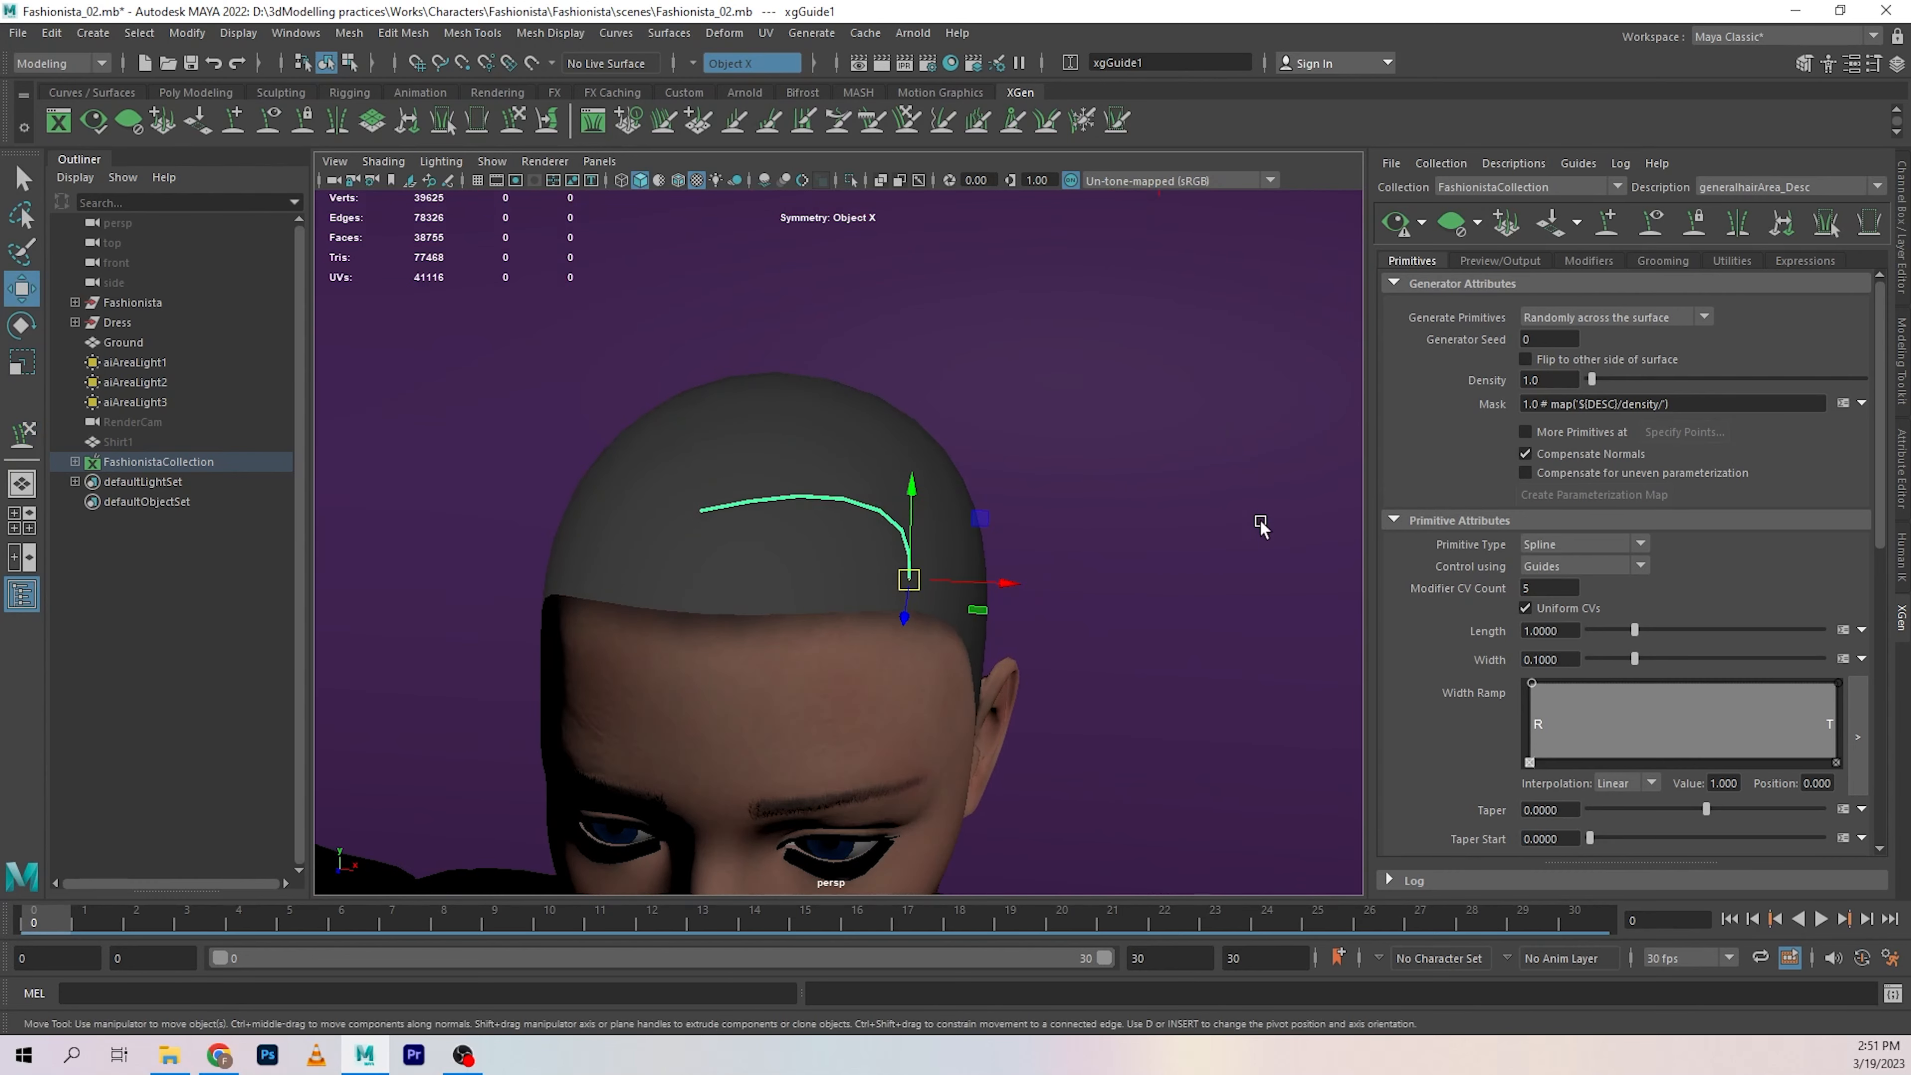
Add a second guide at the back of the head and sculpt its tip downward along the scalp.
click(1606, 226)
alt+drag(925, 523, 1117, 576)
click(888, 510)
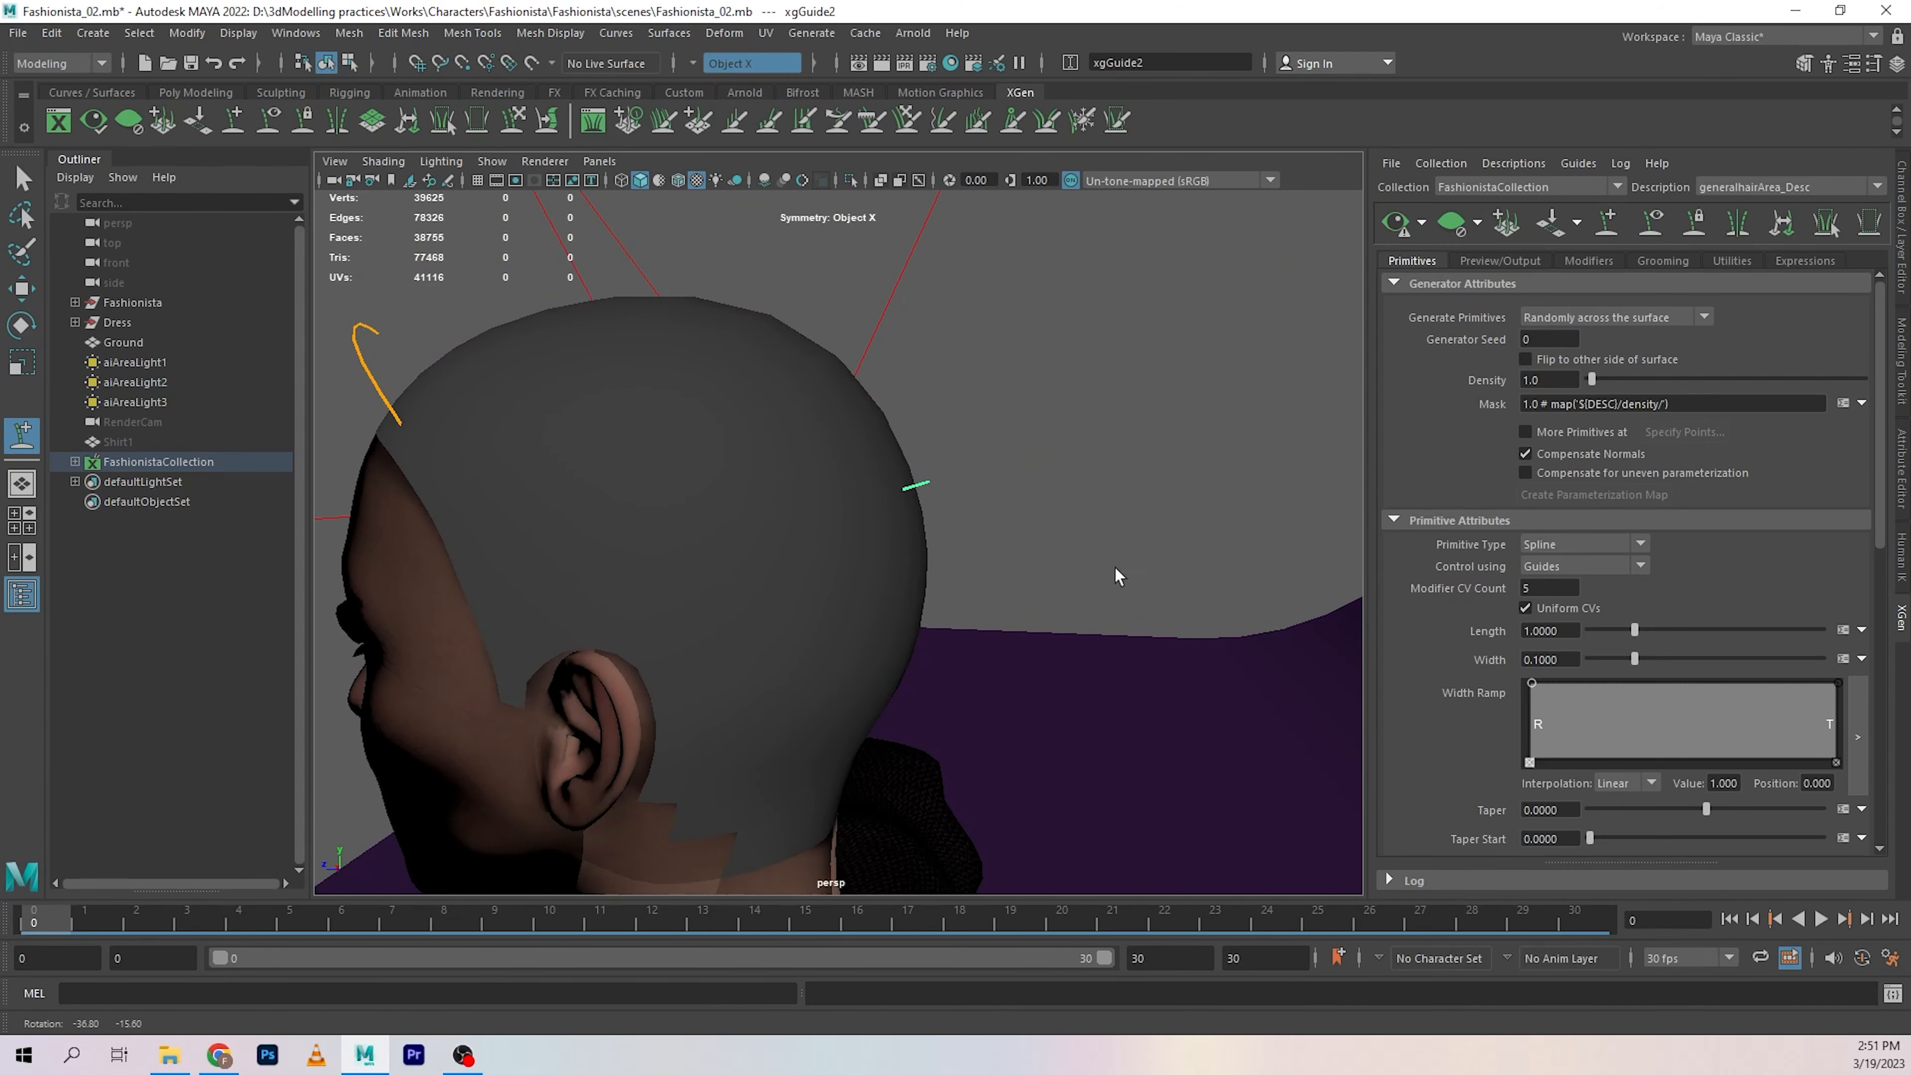
click(512, 119)
mouse_move(985, 469)
shift+mouse_down()
mouse_move(870, 490)
mouse_move(958, 525)
shift+mouse_up()
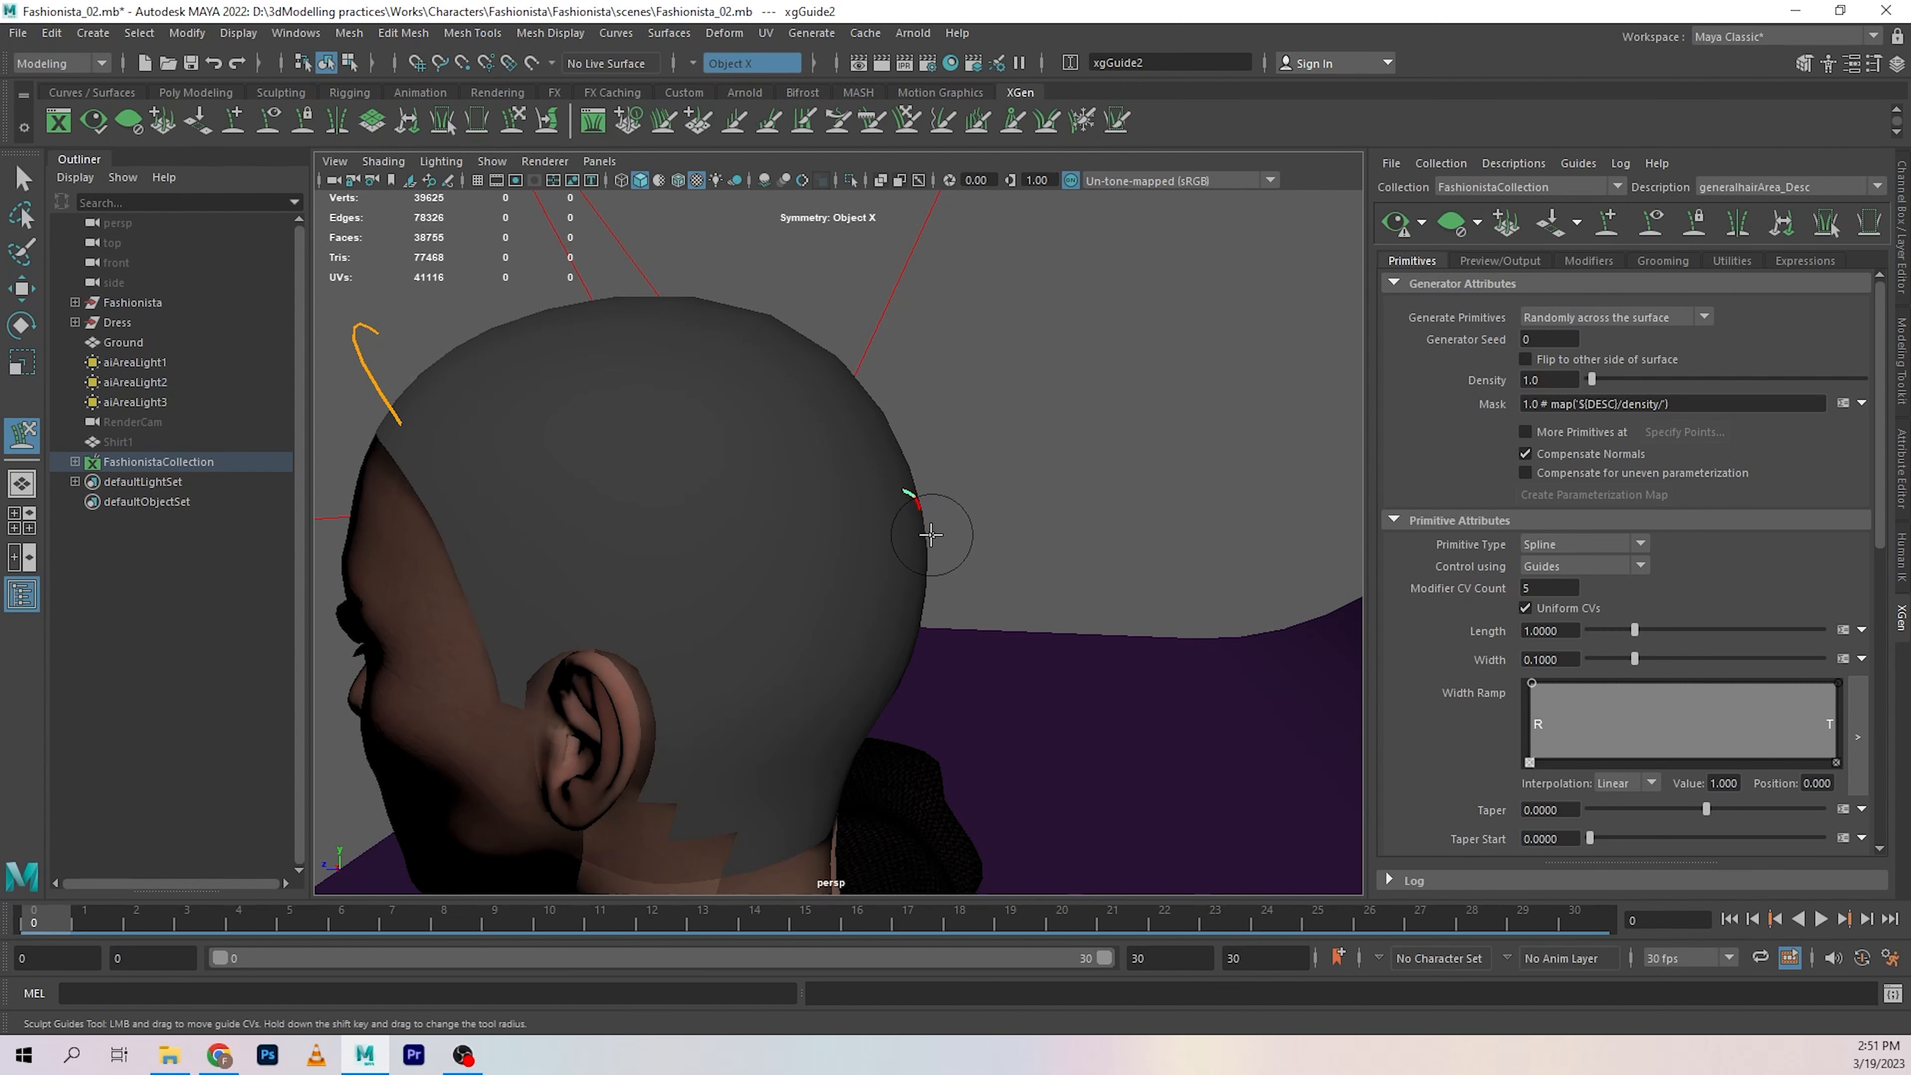
mouse_move(910, 486)
alt+mouse_down()
mouse_move(989, 478)
mouse_move(925, 479)
alt+mouse_up()
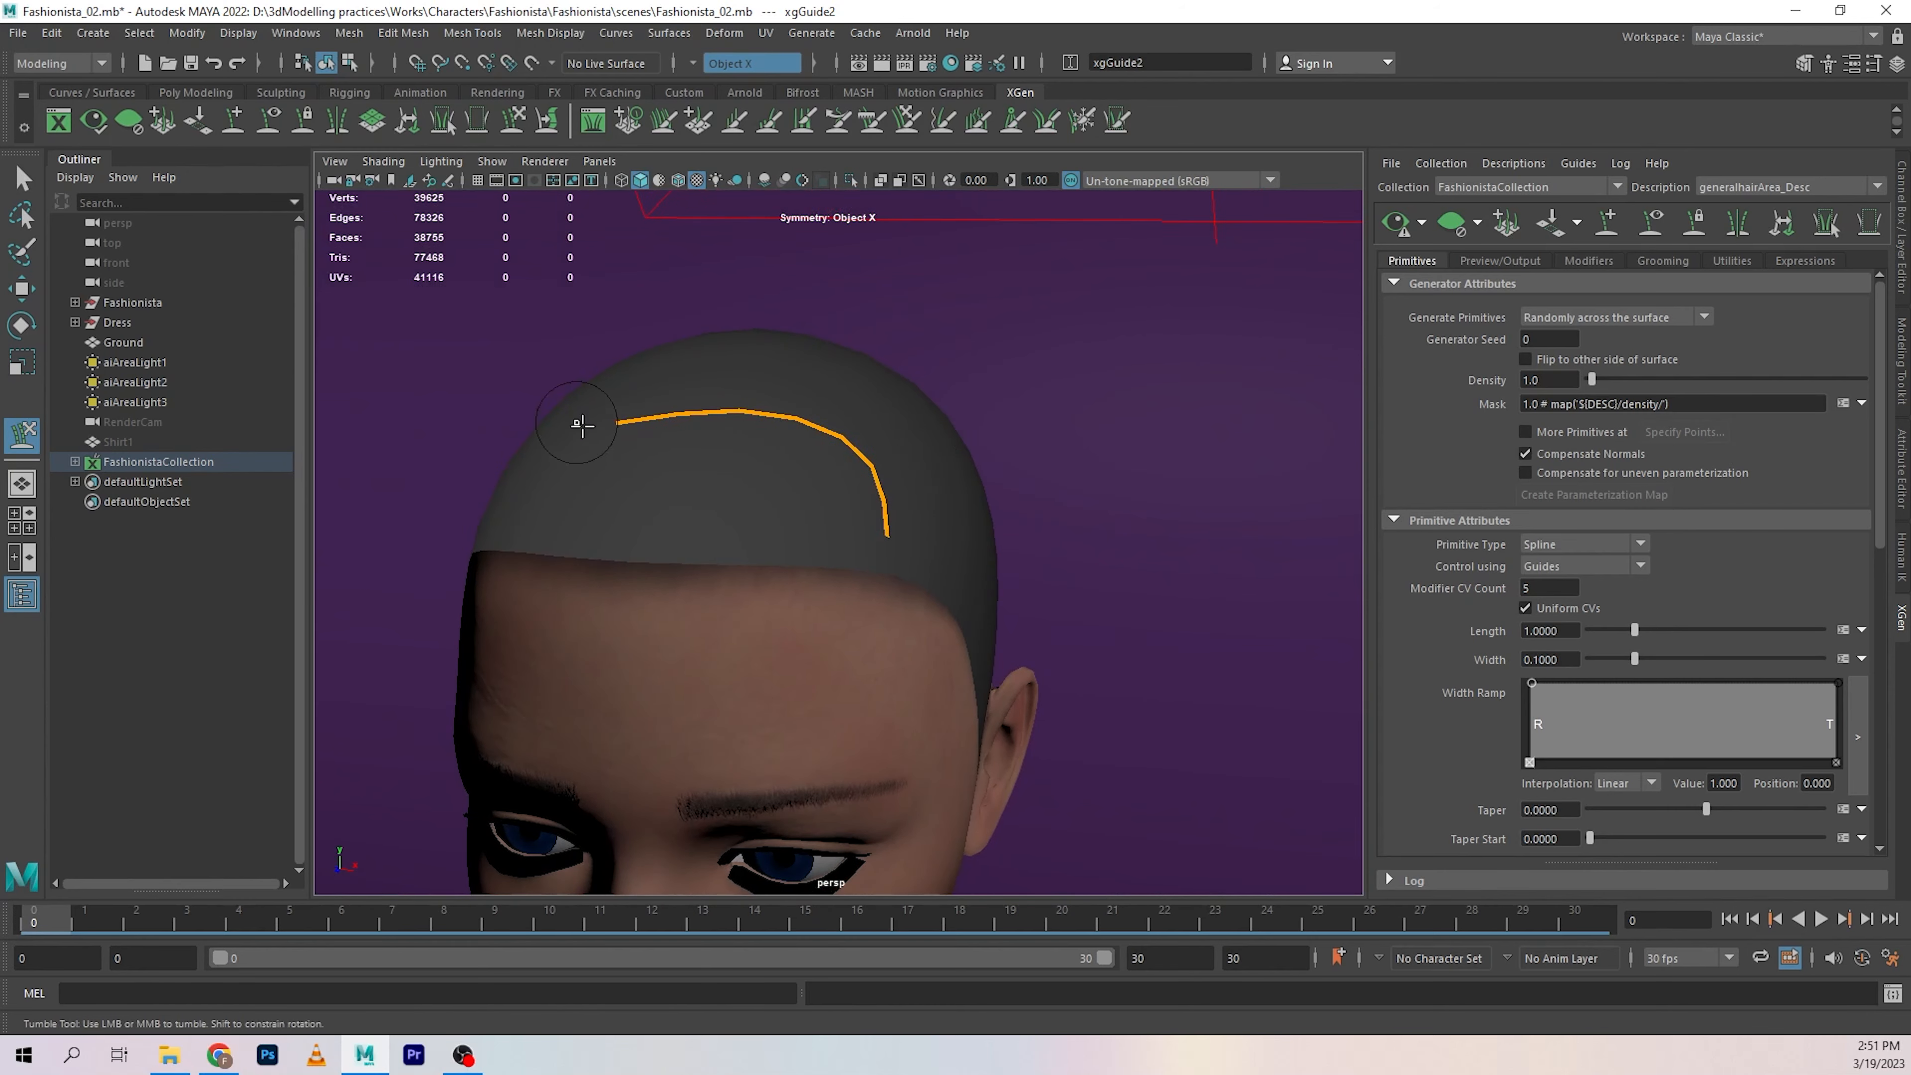
Reselect the front guide and sculpt its tip and middle into a flatter, wider sweep across the hairline.
key(w)
click(880, 547)
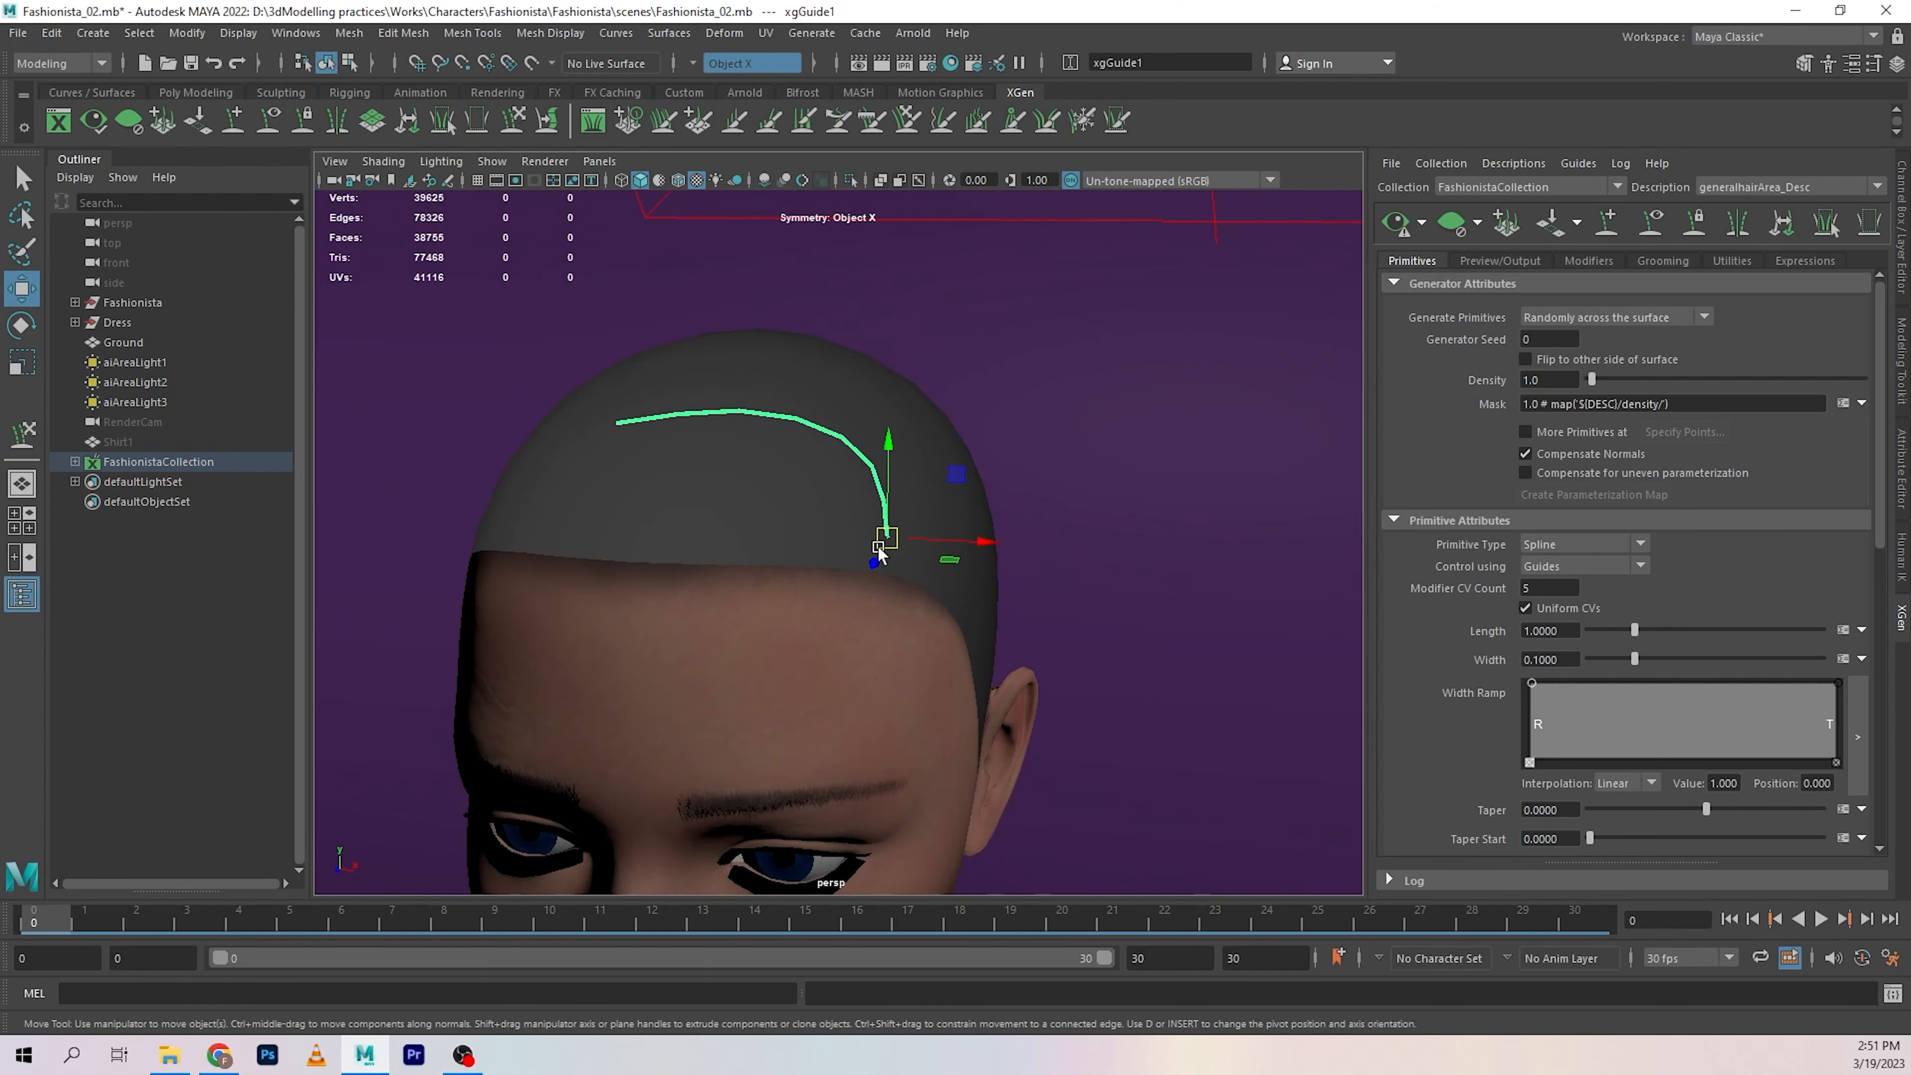
click(513, 120)
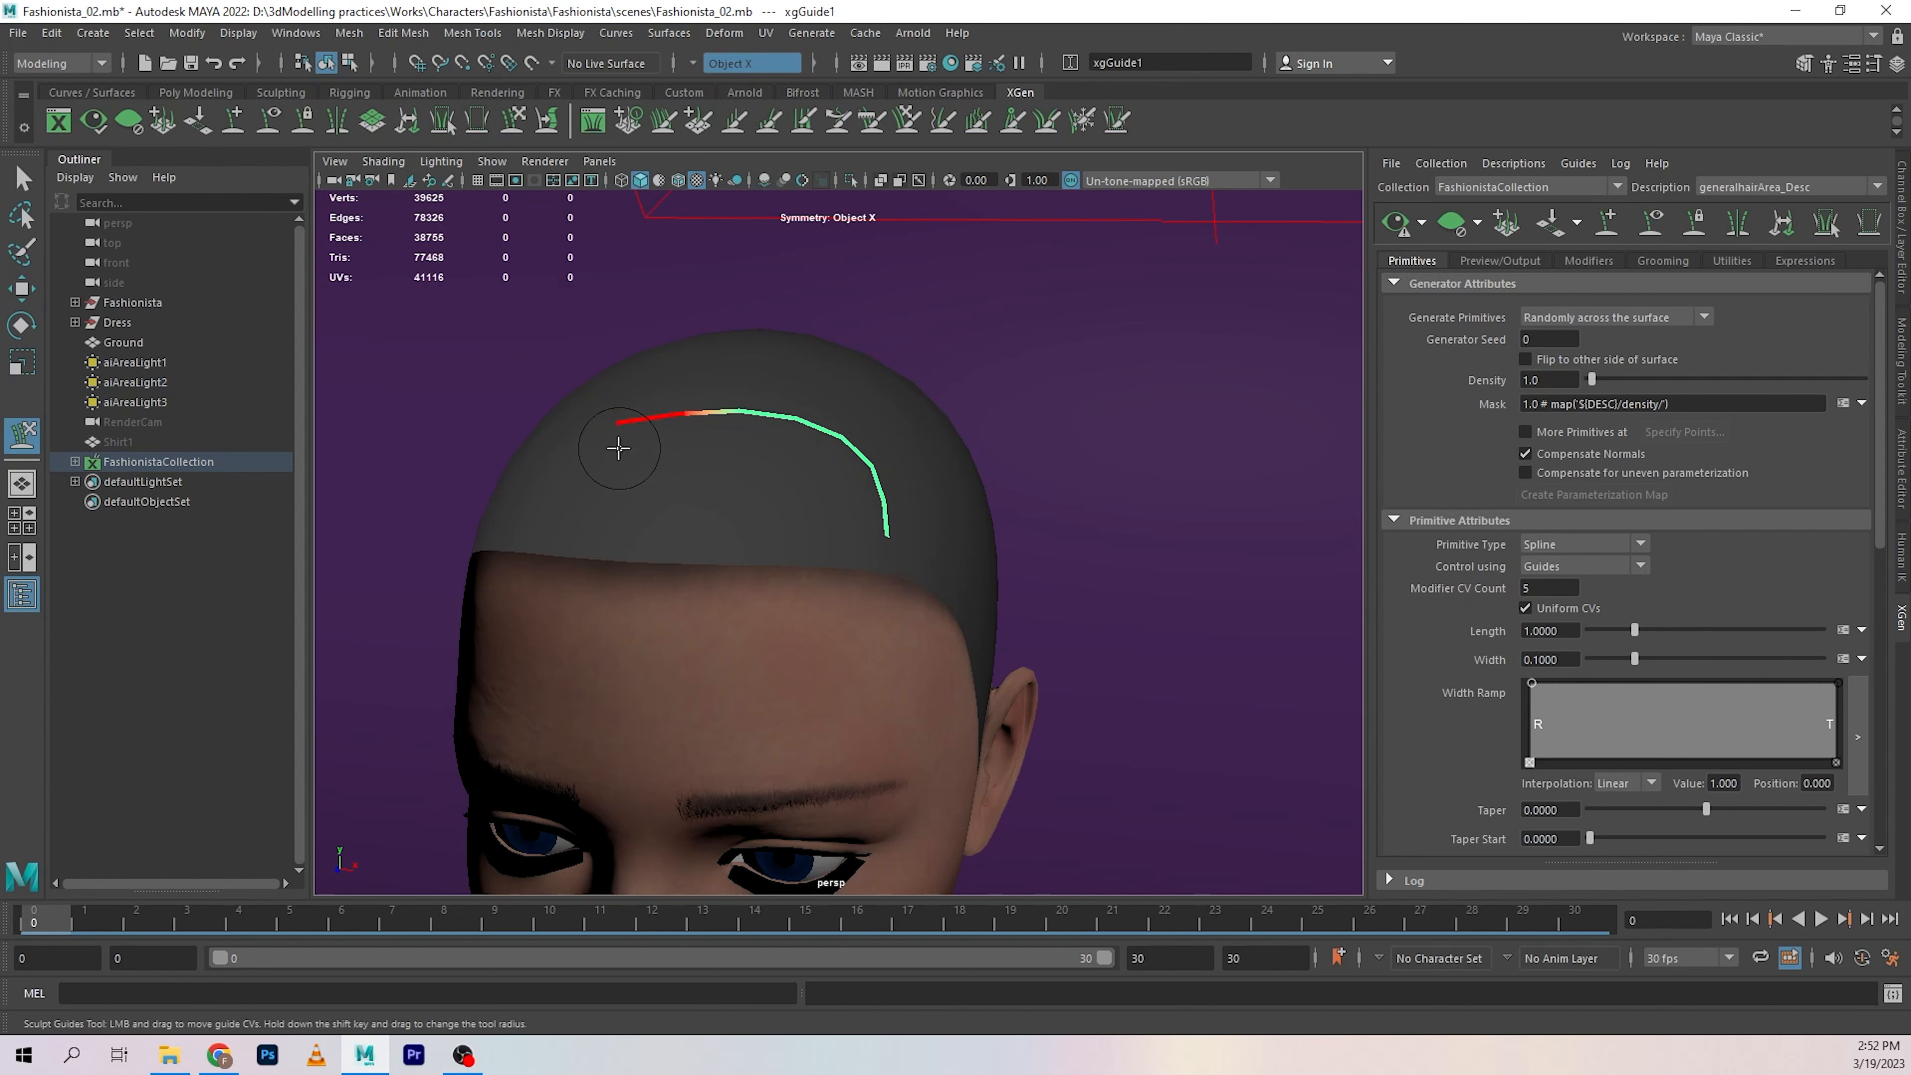
shift+drag(660, 440, 708, 432)
drag(584, 430, 495, 461)
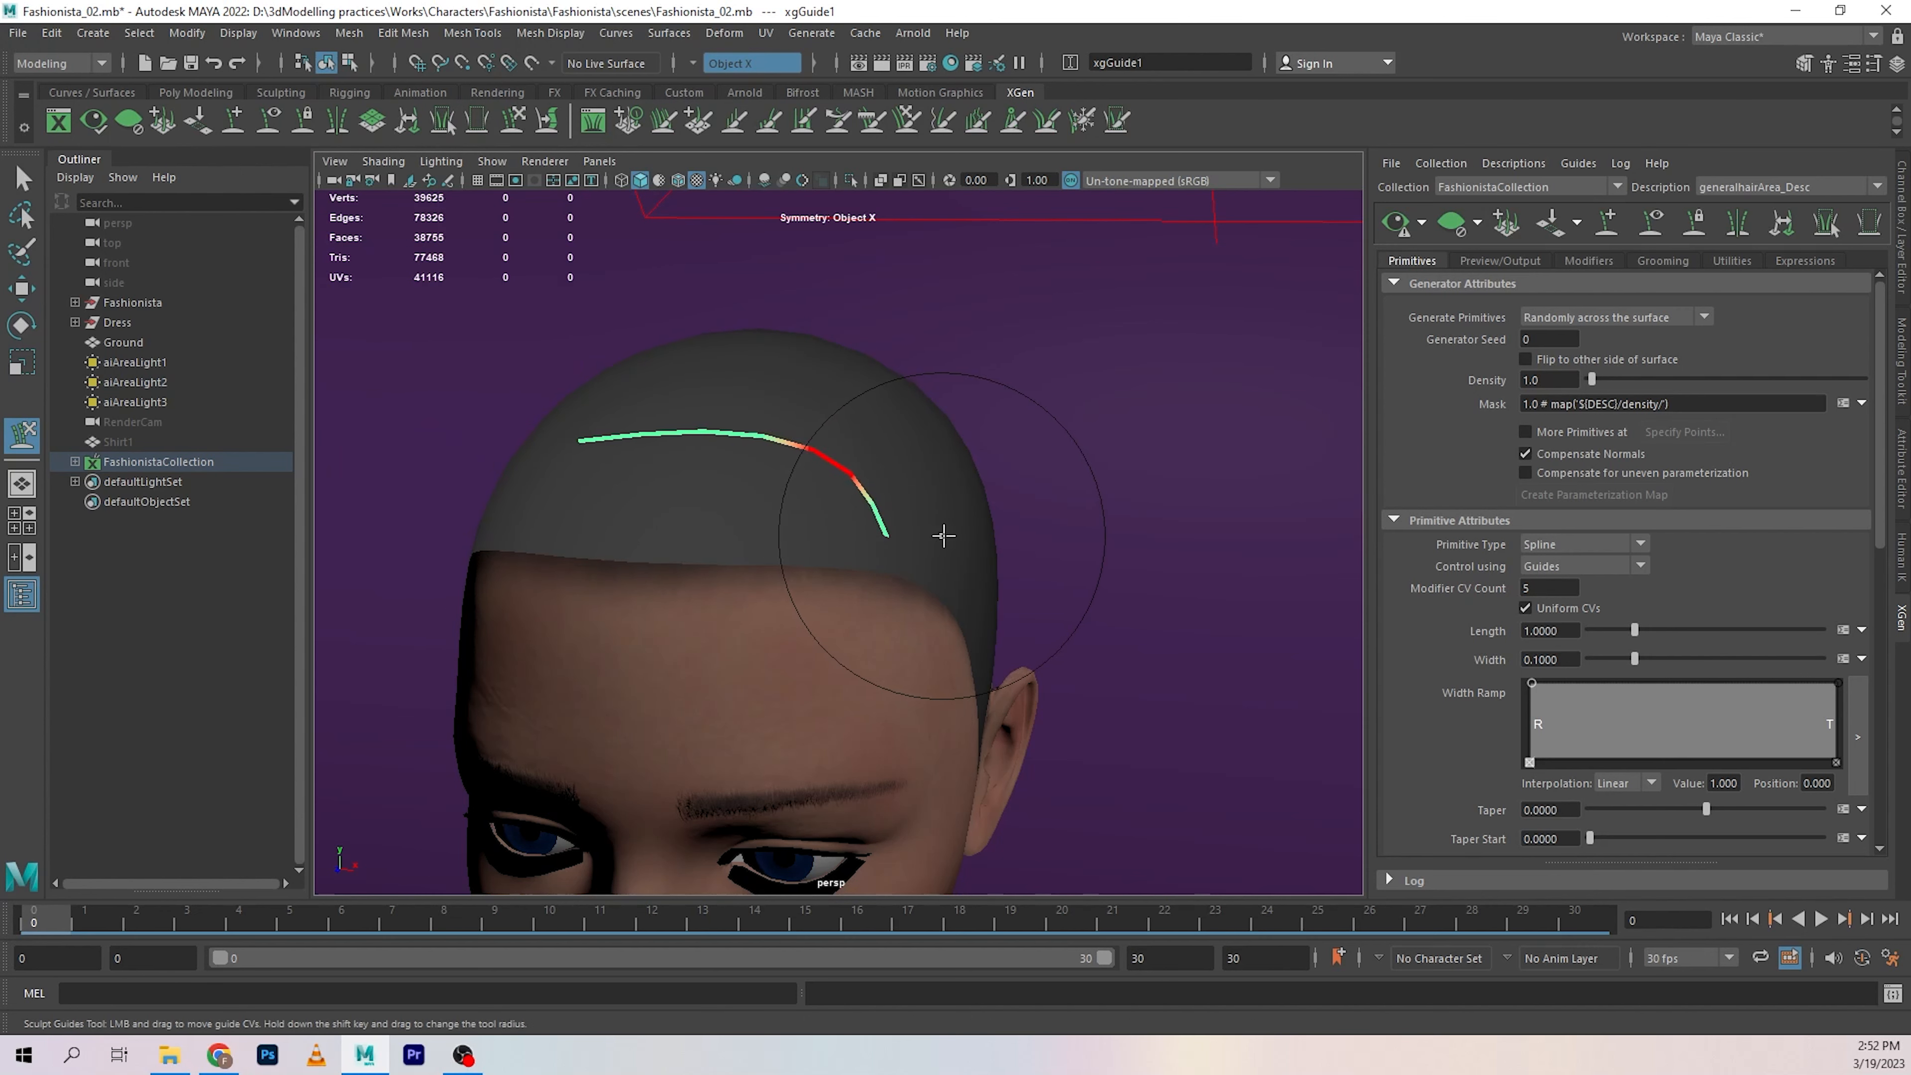
alt+drag(939, 533, 998, 533)
alt+middle_drag(943, 486, 1055, 547)
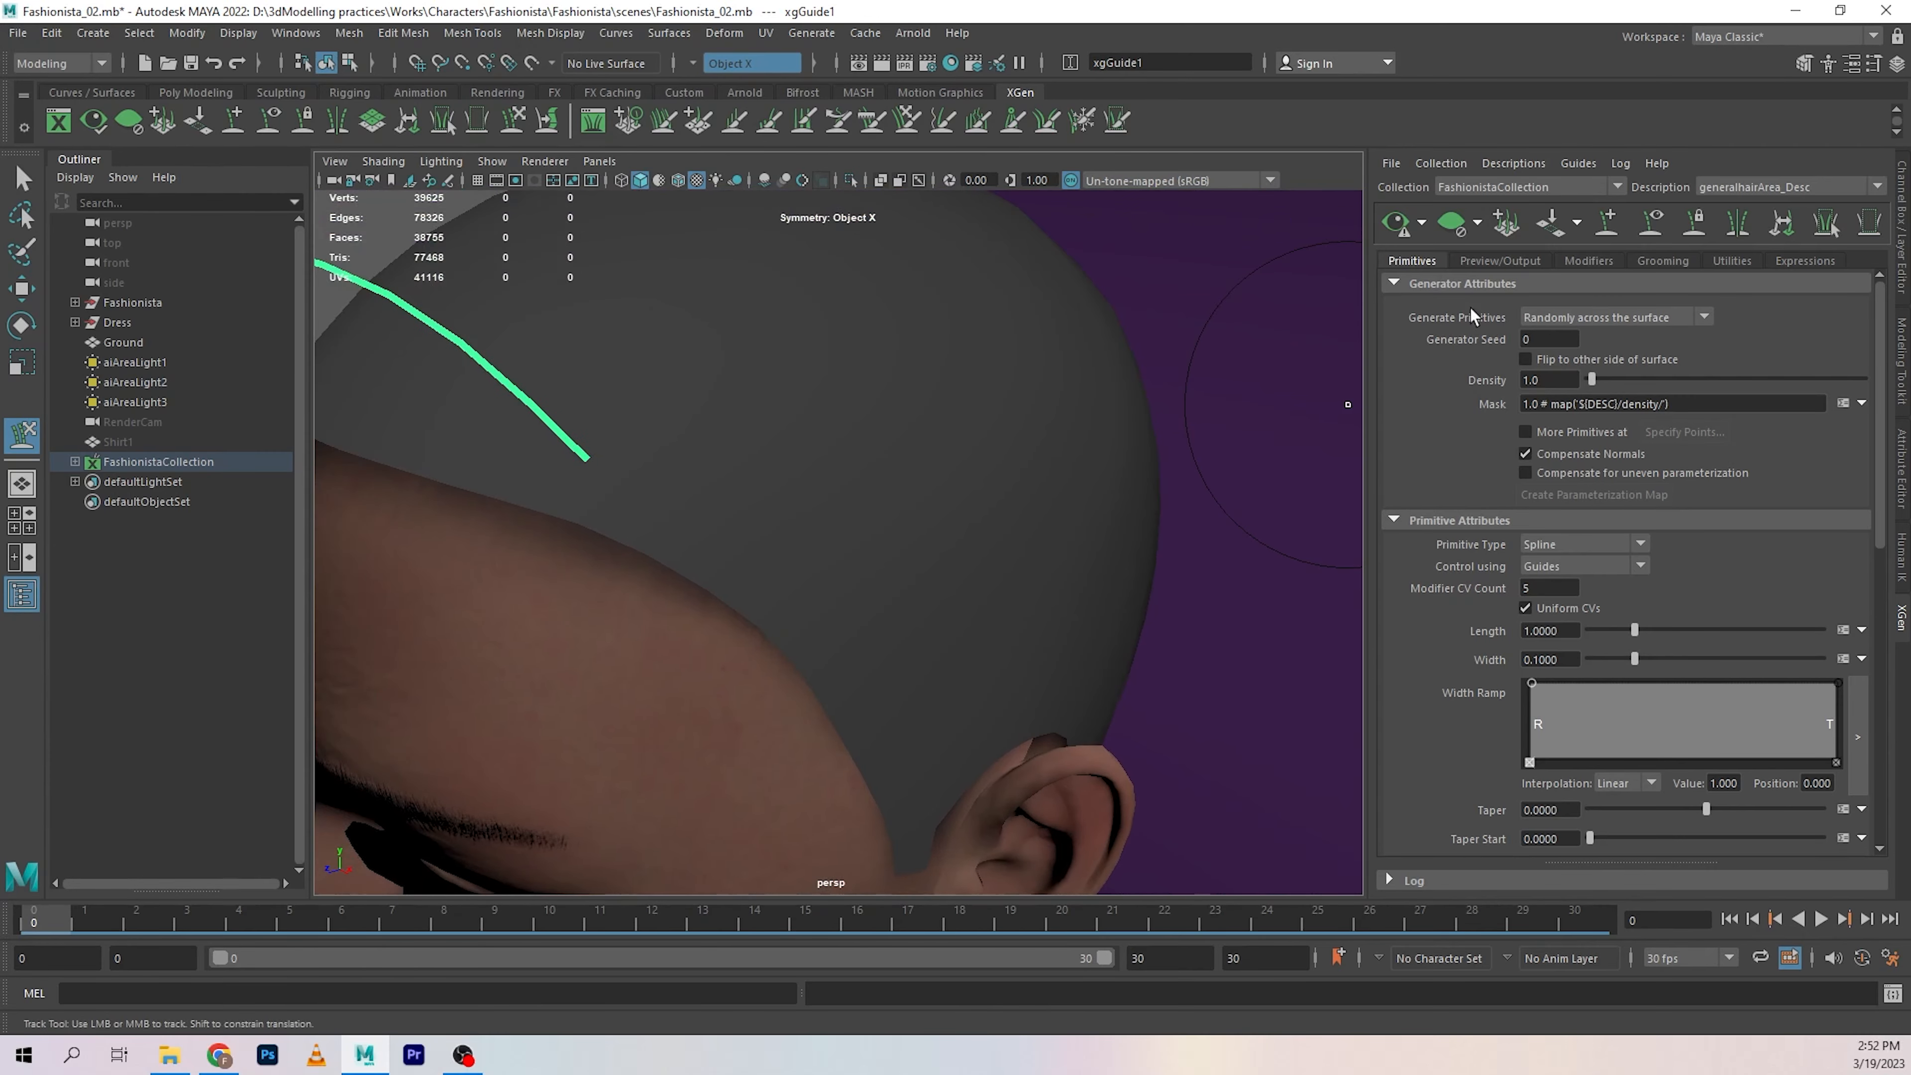
Add a third guide on the side of the head above the temple, between the front guide and the ear.
click(1608, 222)
alt+drag(789, 503, 1229, 395)
alt+middle_drag(1229, 395, 1139, 665)
alt+drag(1219, 564, 1162, 586)
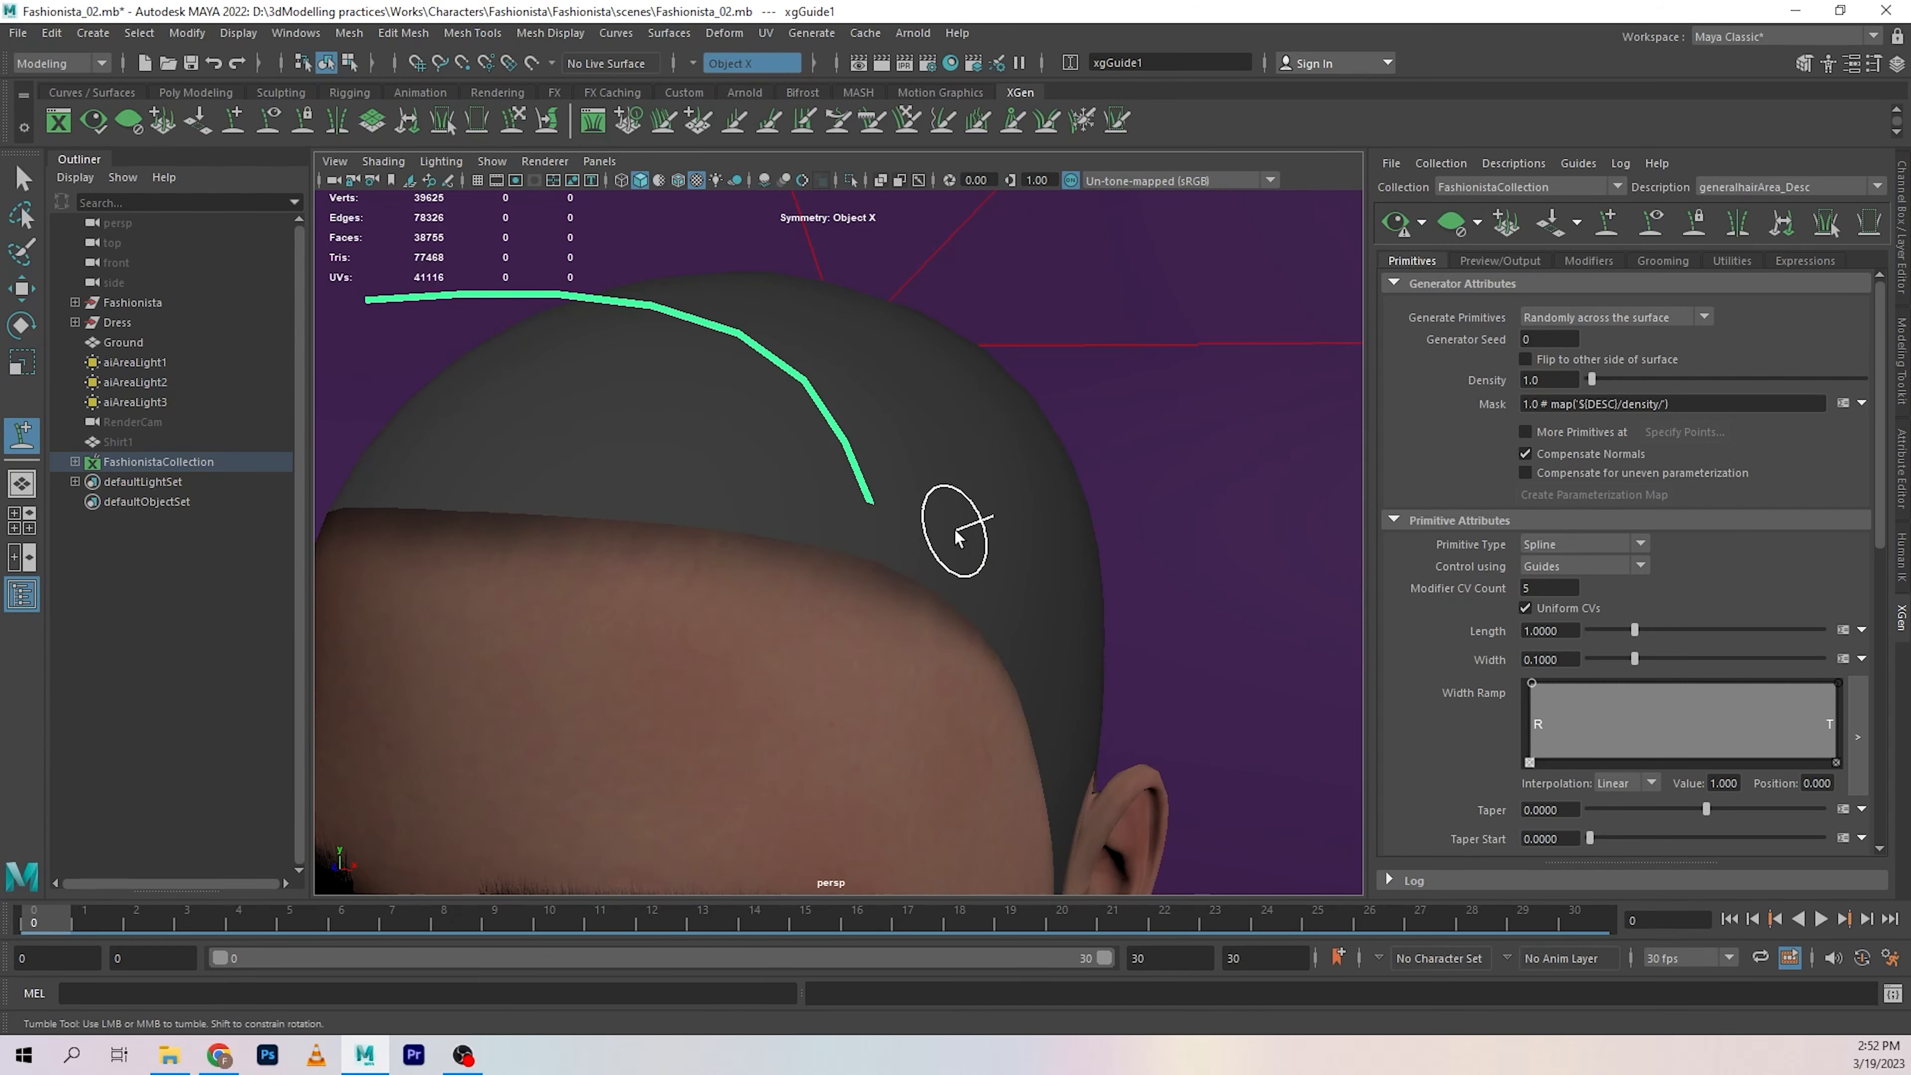
mouse_move(955, 536)
alt+mouse_down()
mouse_move(943, 559)
mouse_move(742, 568)
mouse_move(746, 523)
mouse_move(734, 553)
alt+mouse_up()
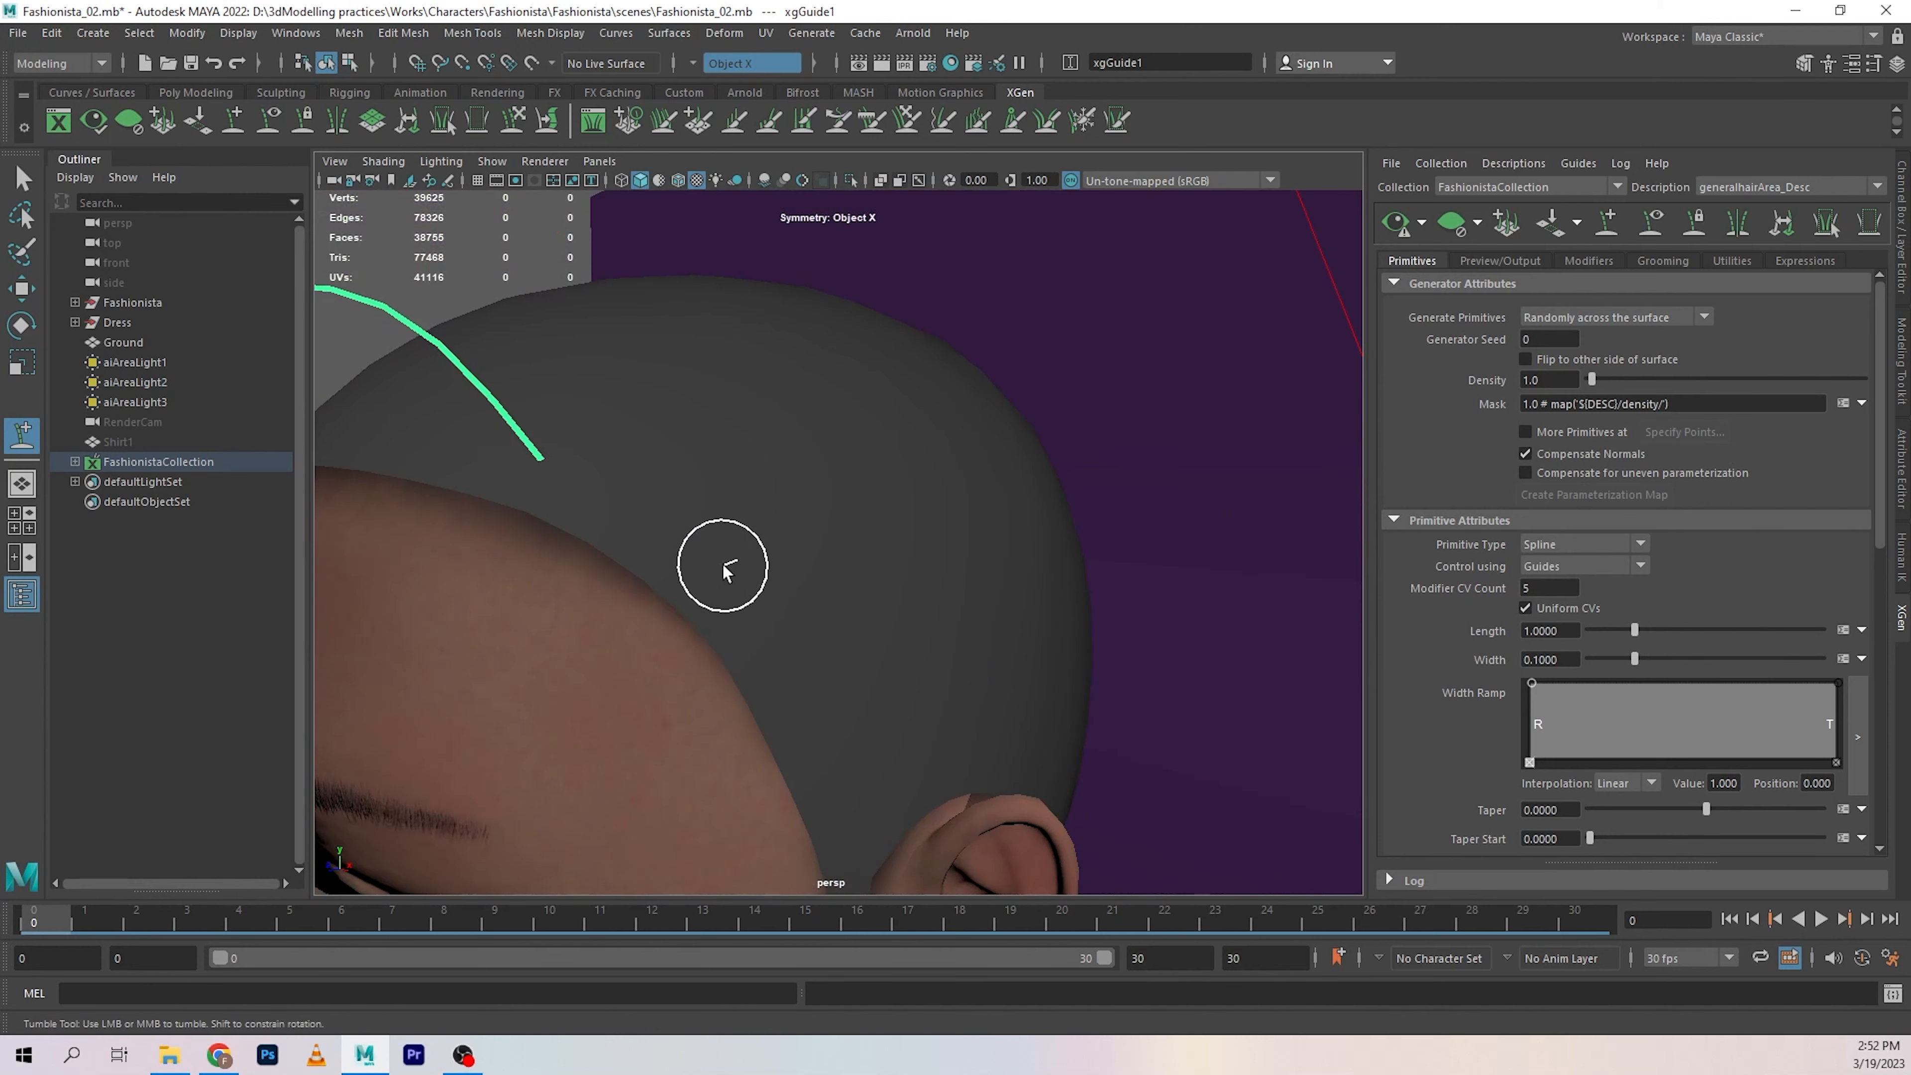
click(700, 532)
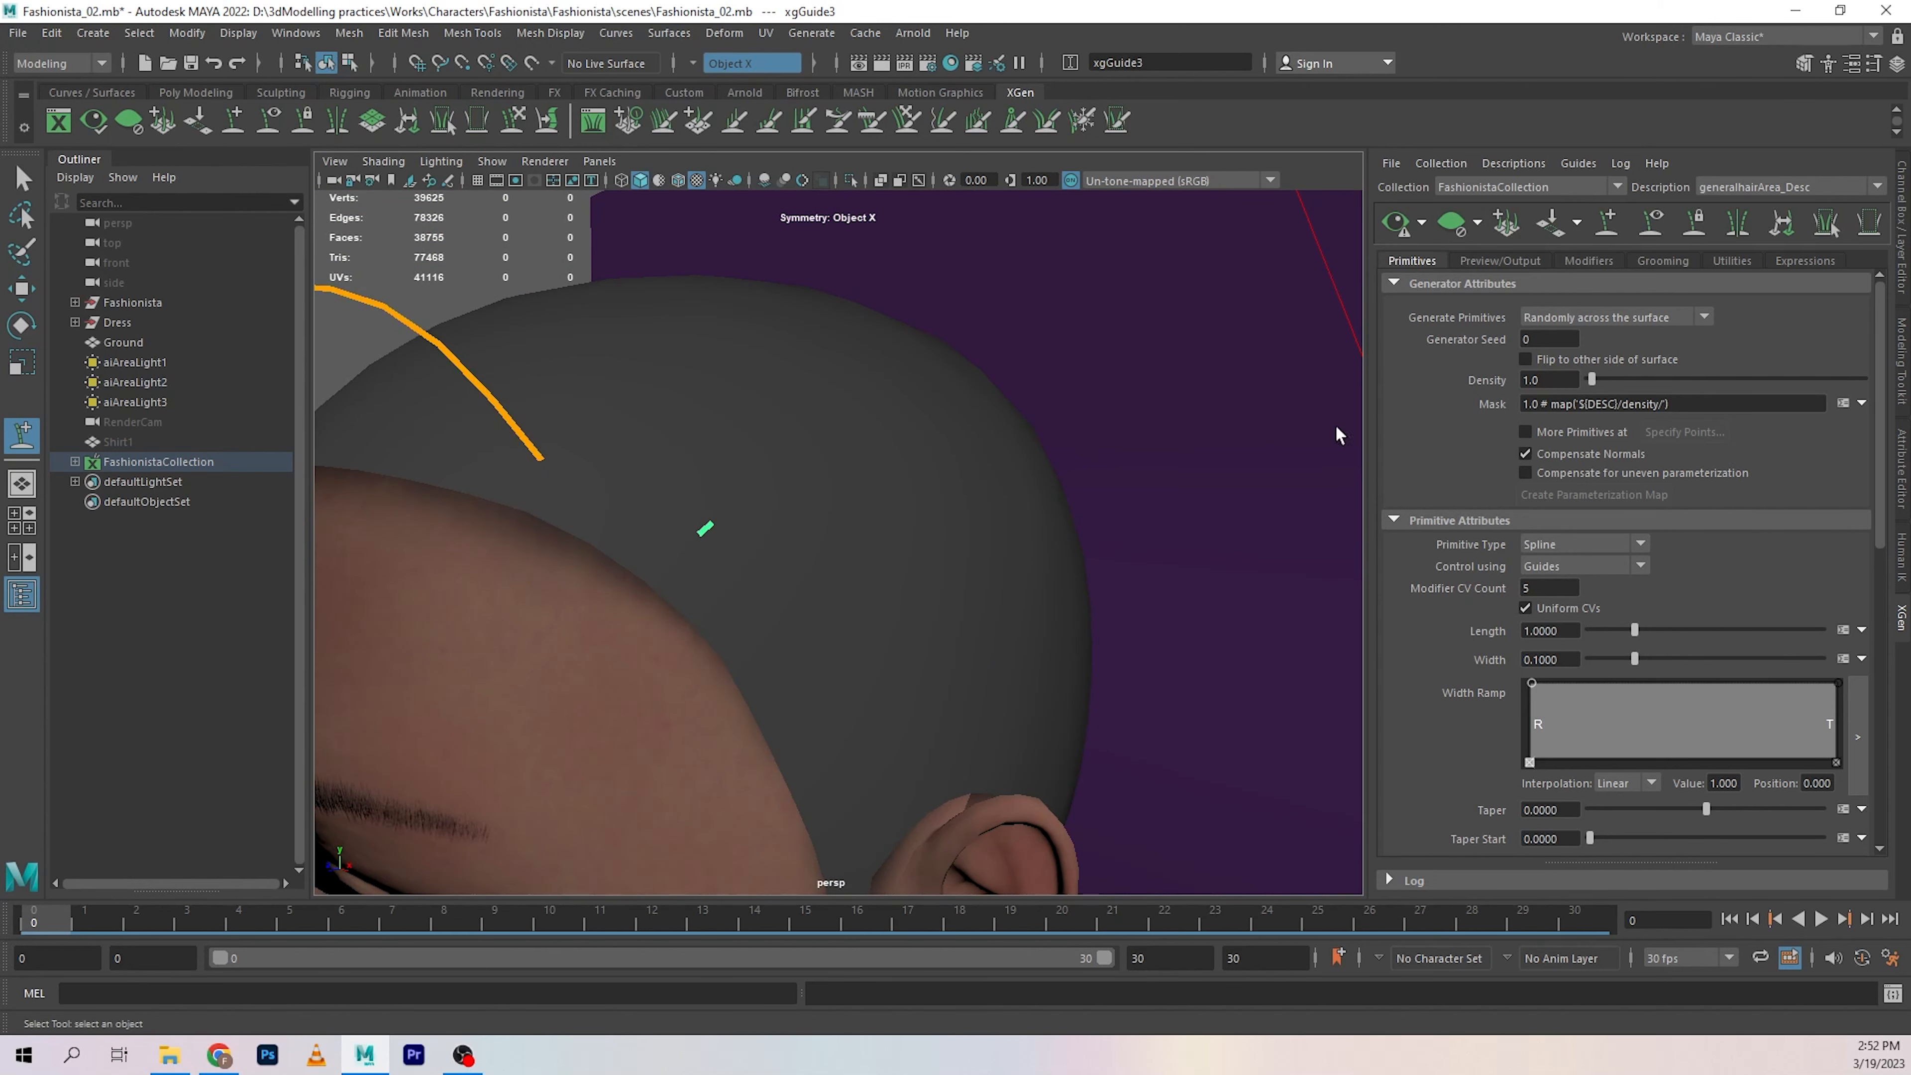
alt+drag(1036, 468, 1139, 717)
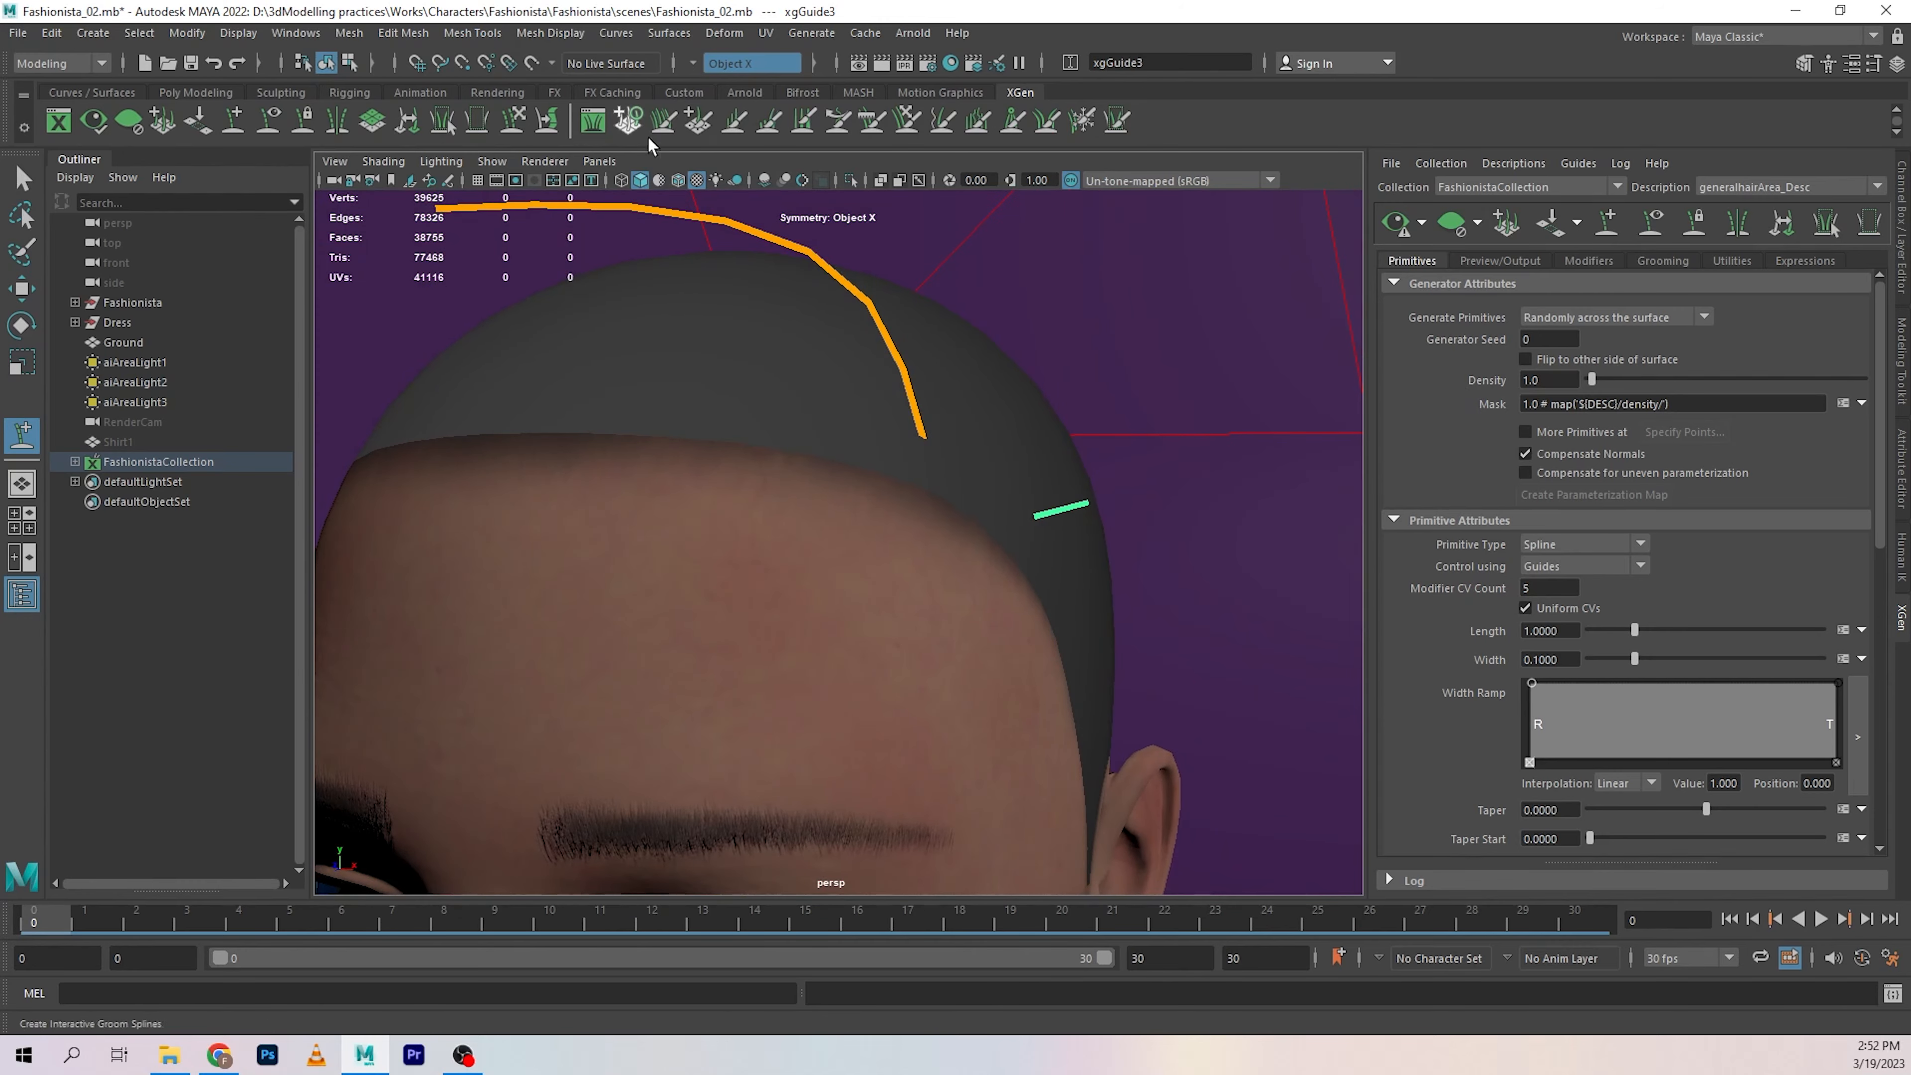
Sculpt the short temple guide downward and back, away from the face.
click(519, 118)
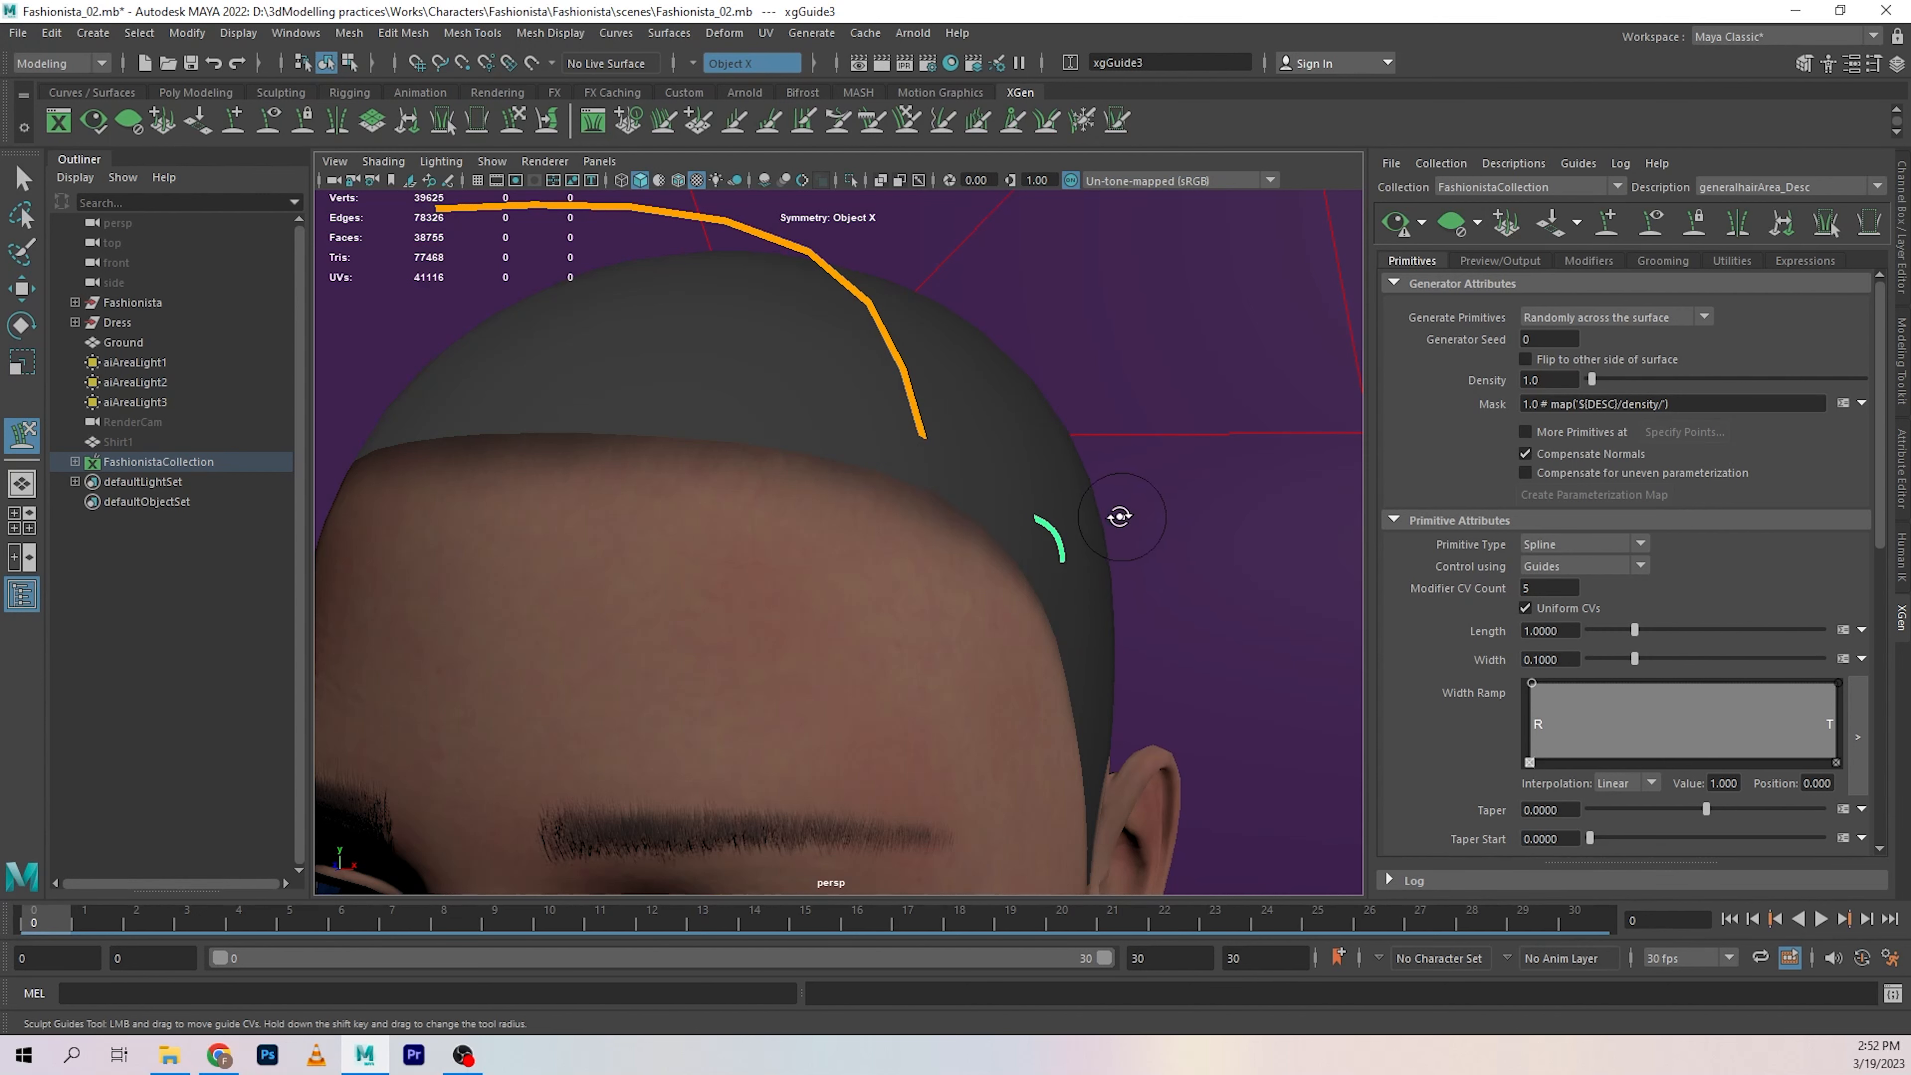
alt+drag(1120, 516, 784, 586)
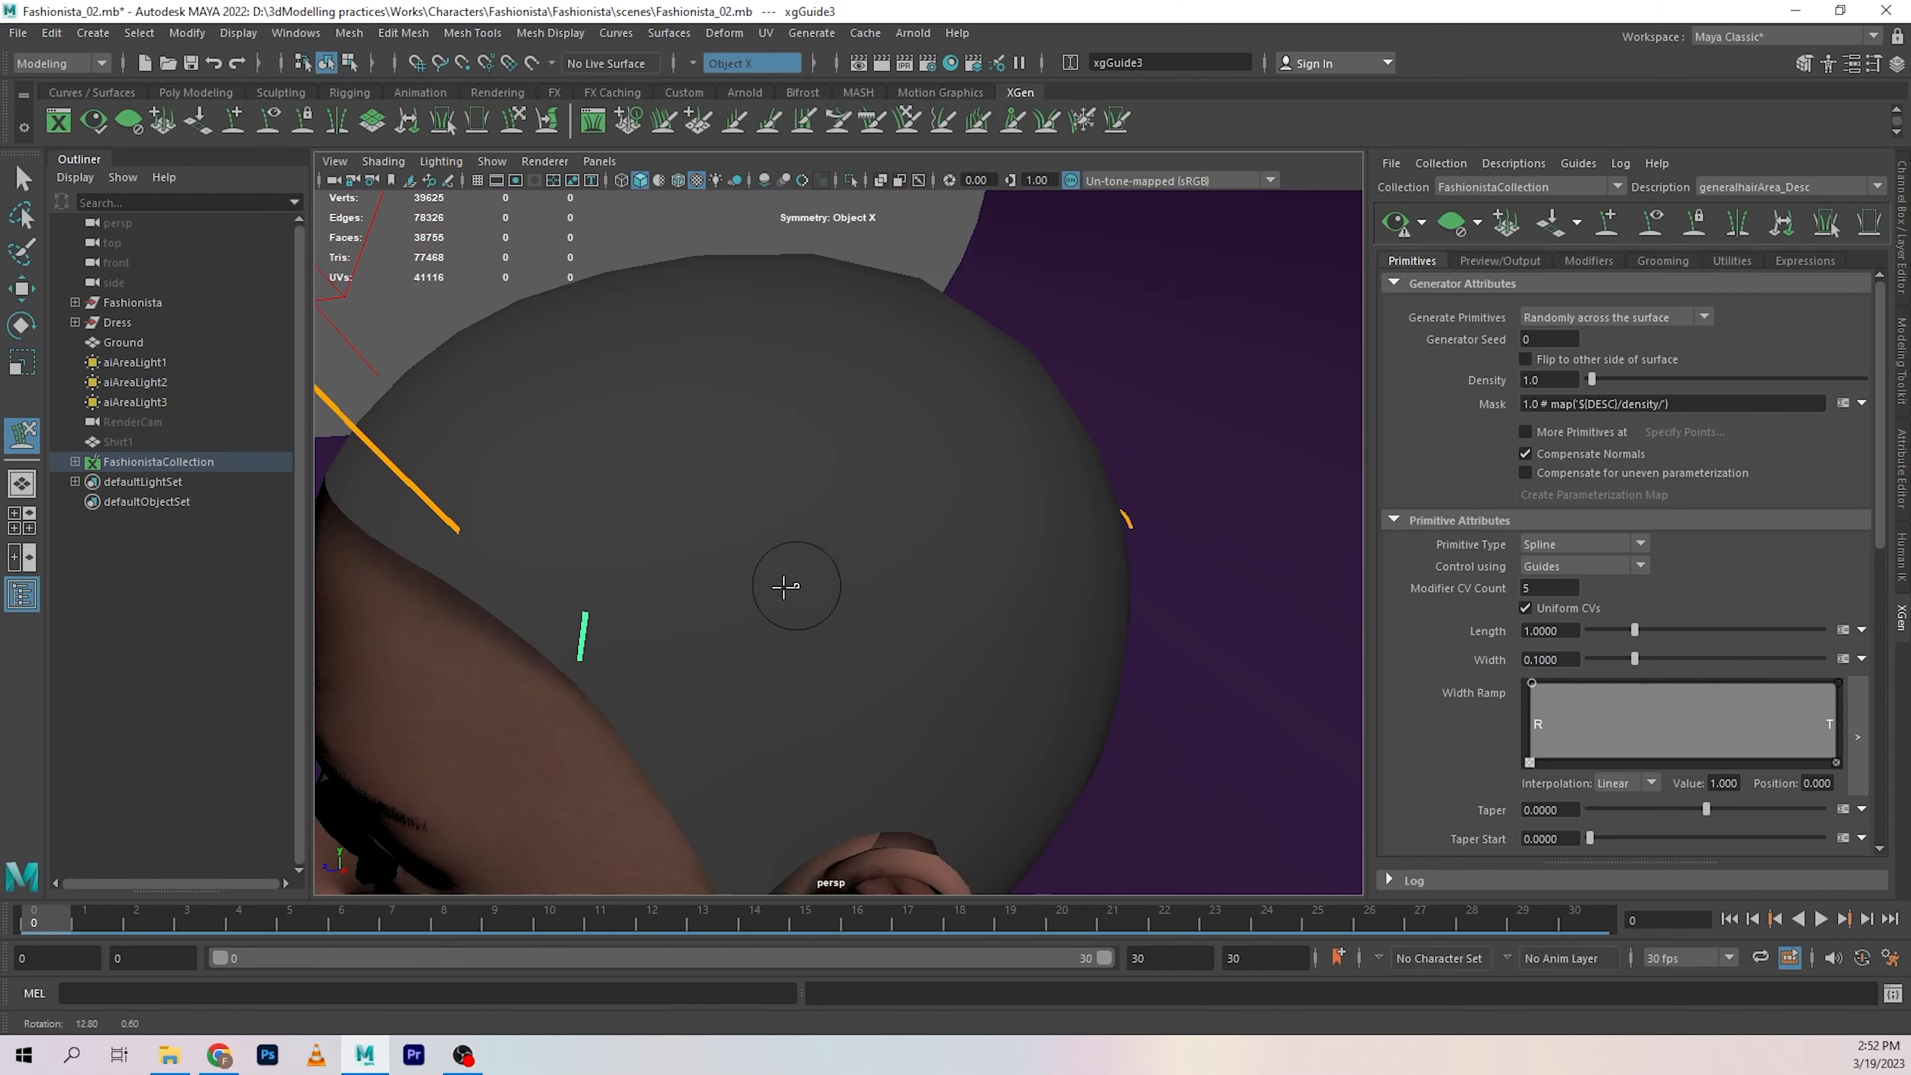
drag(577, 715, 647, 714)
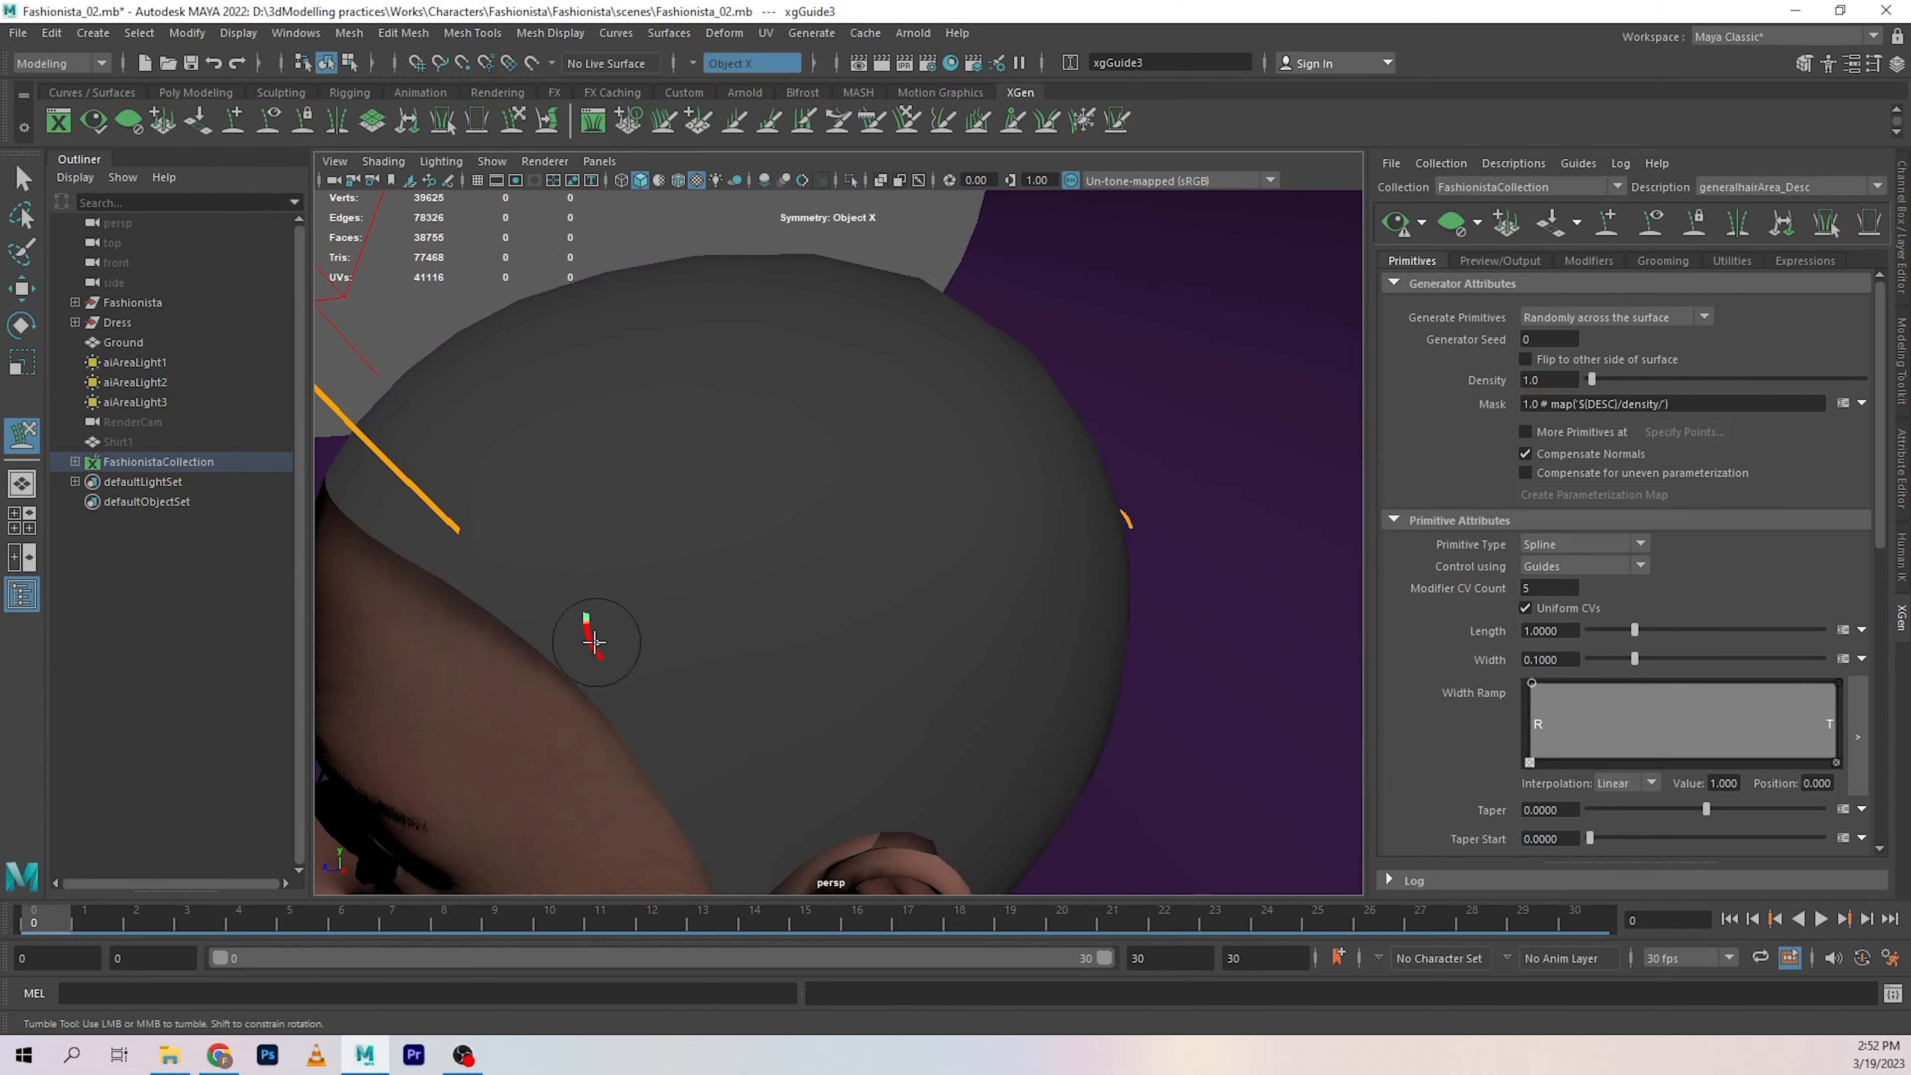
alt+drag(759, 640, 1032, 631)
Add a fourth guide near the hairline on the opposite side of the head.
click(1606, 226)
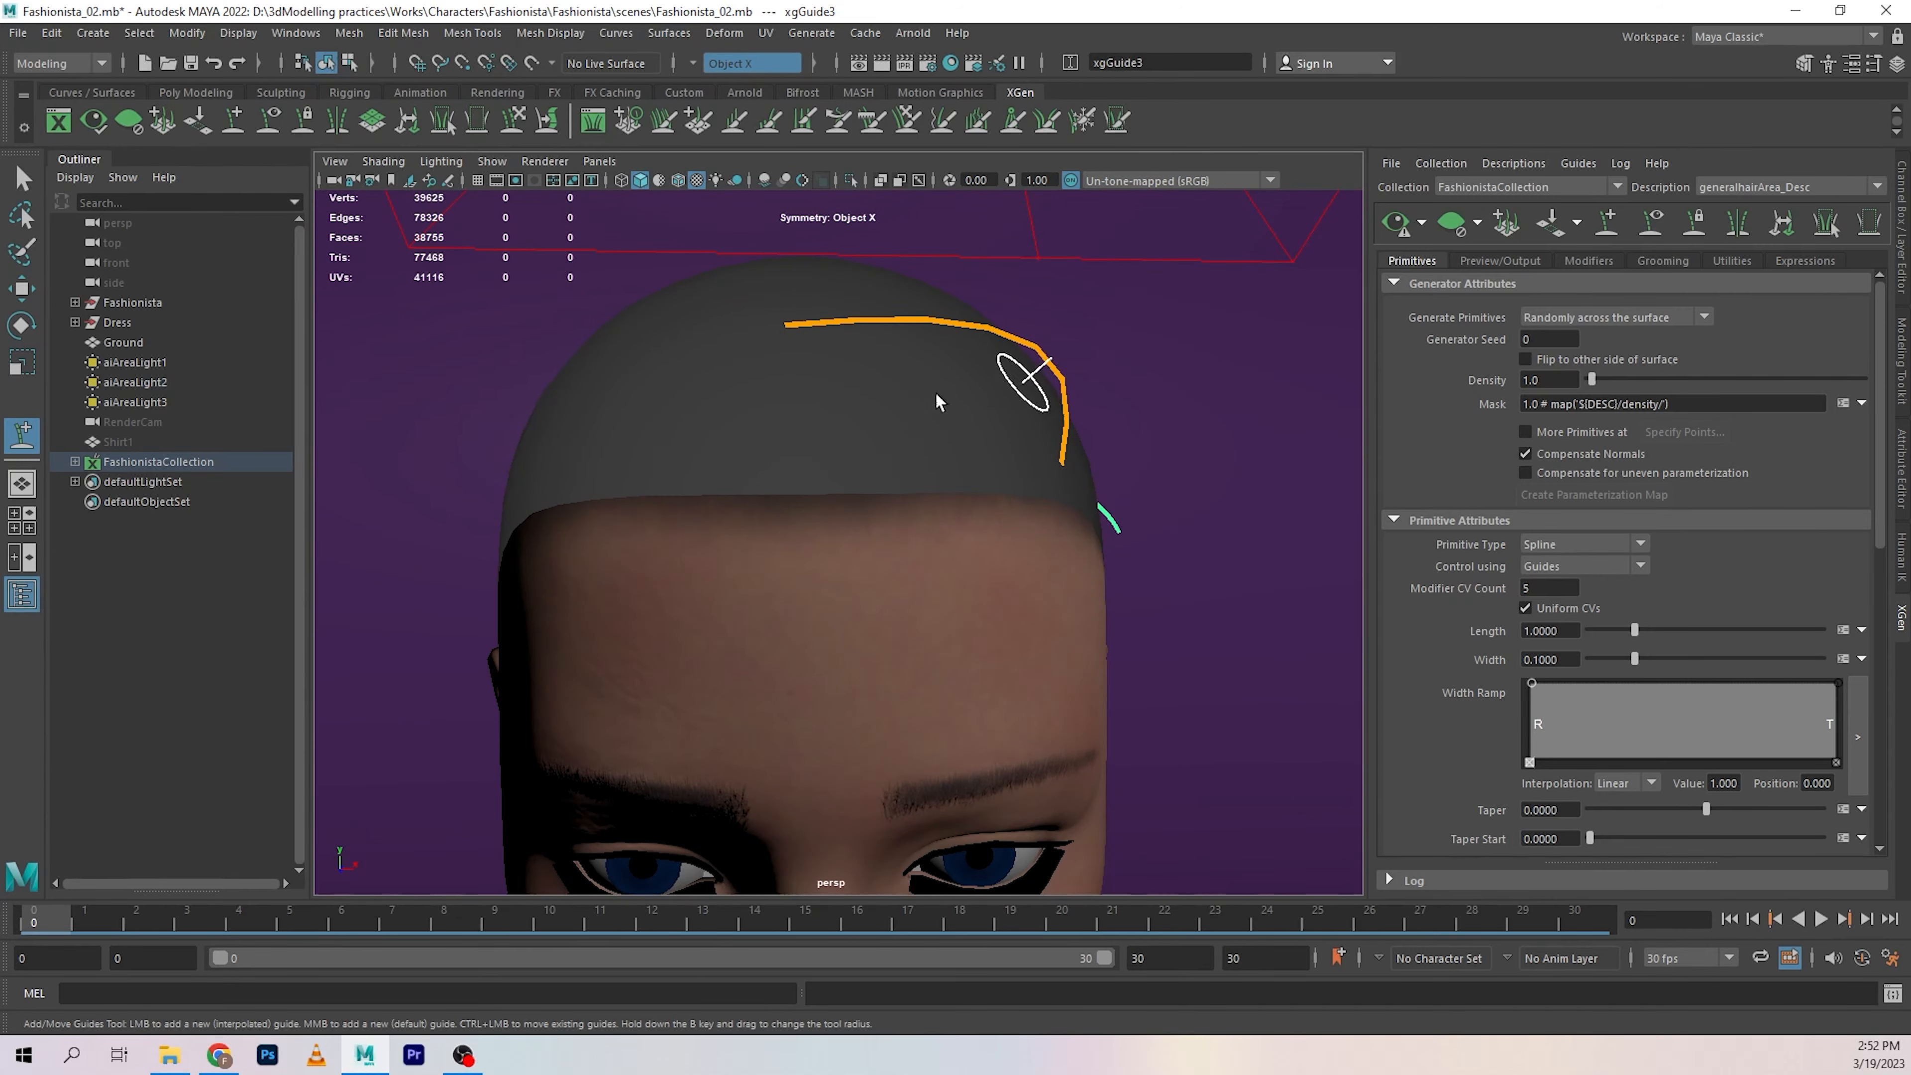
mouse_move(1015, 375)
alt+mouse_down()
mouse_move(882, 417)
mouse_move(655, 599)
mouse_move(930, 555)
mouse_move(853, 555)
alt+mouse_up()
click(654, 600)
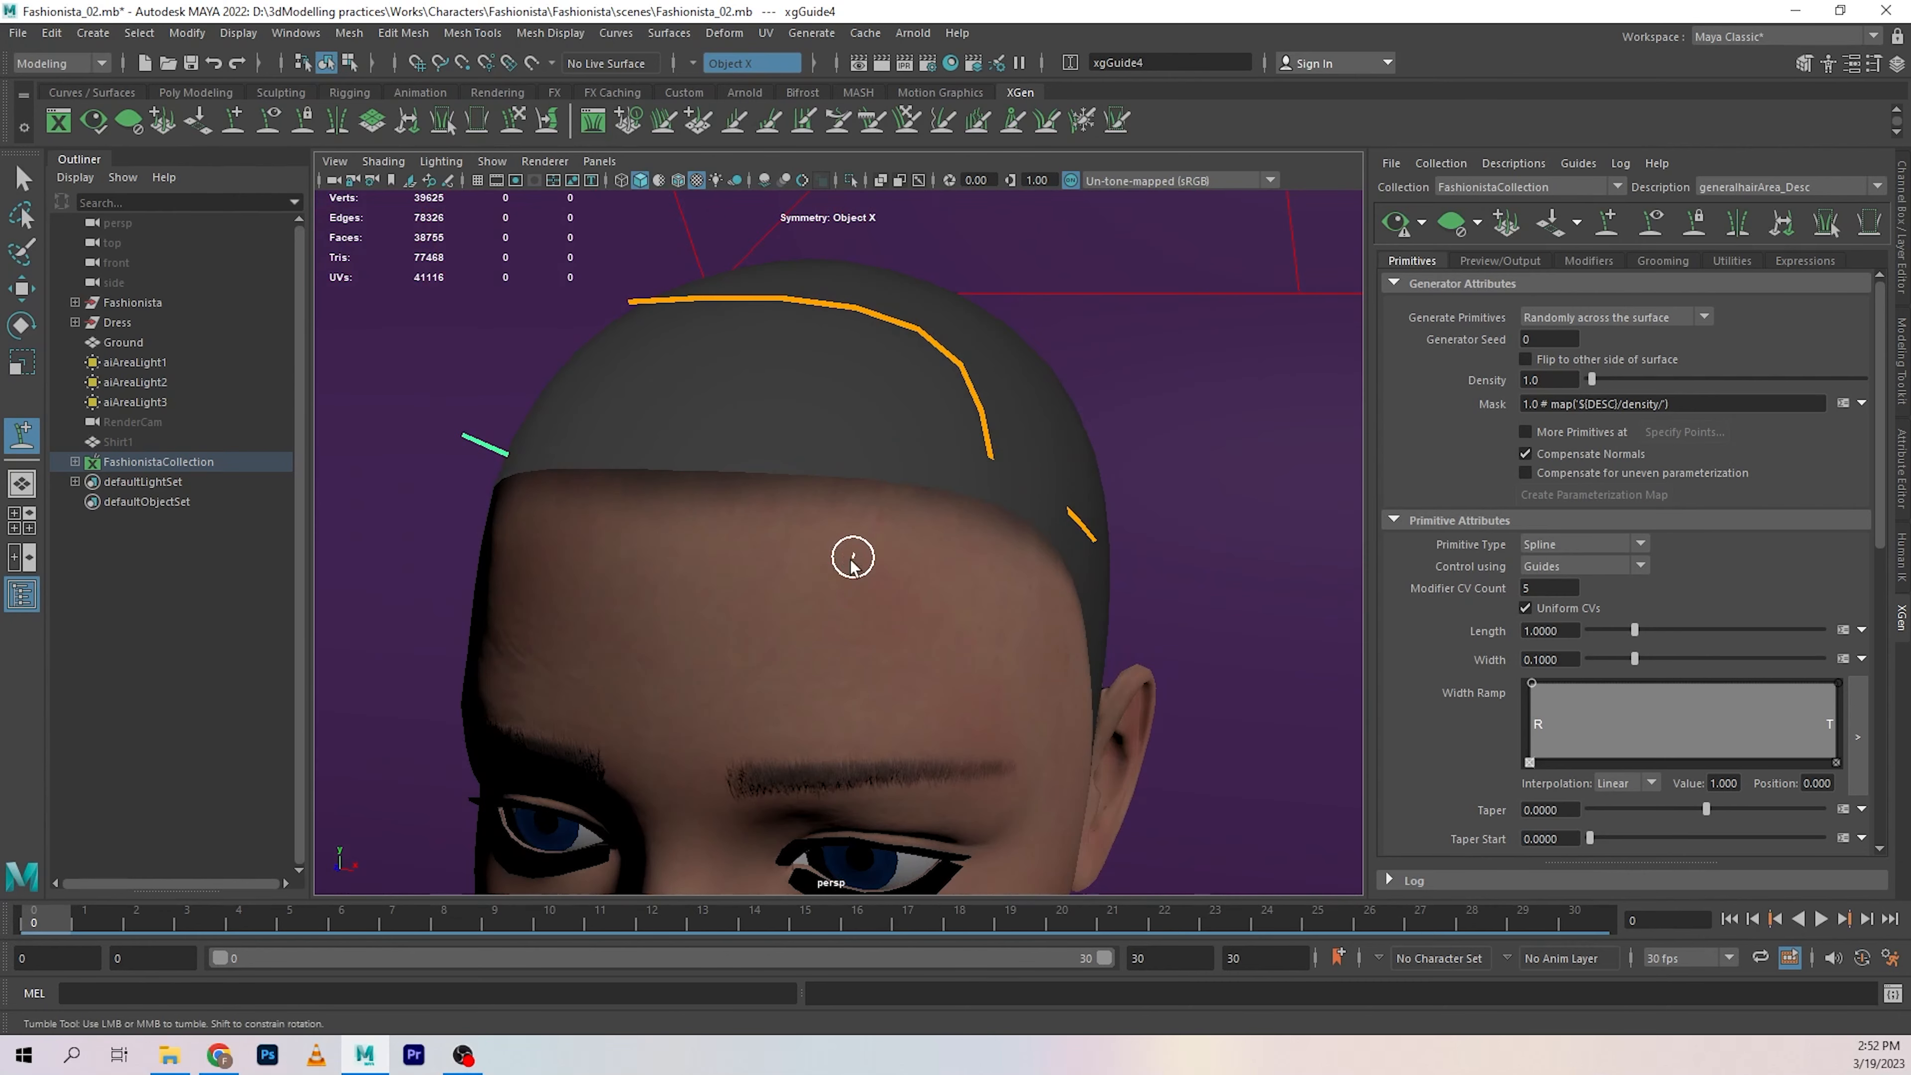
Select the long front guide and try to move its root along the hairline.
key(w)
click(976, 450)
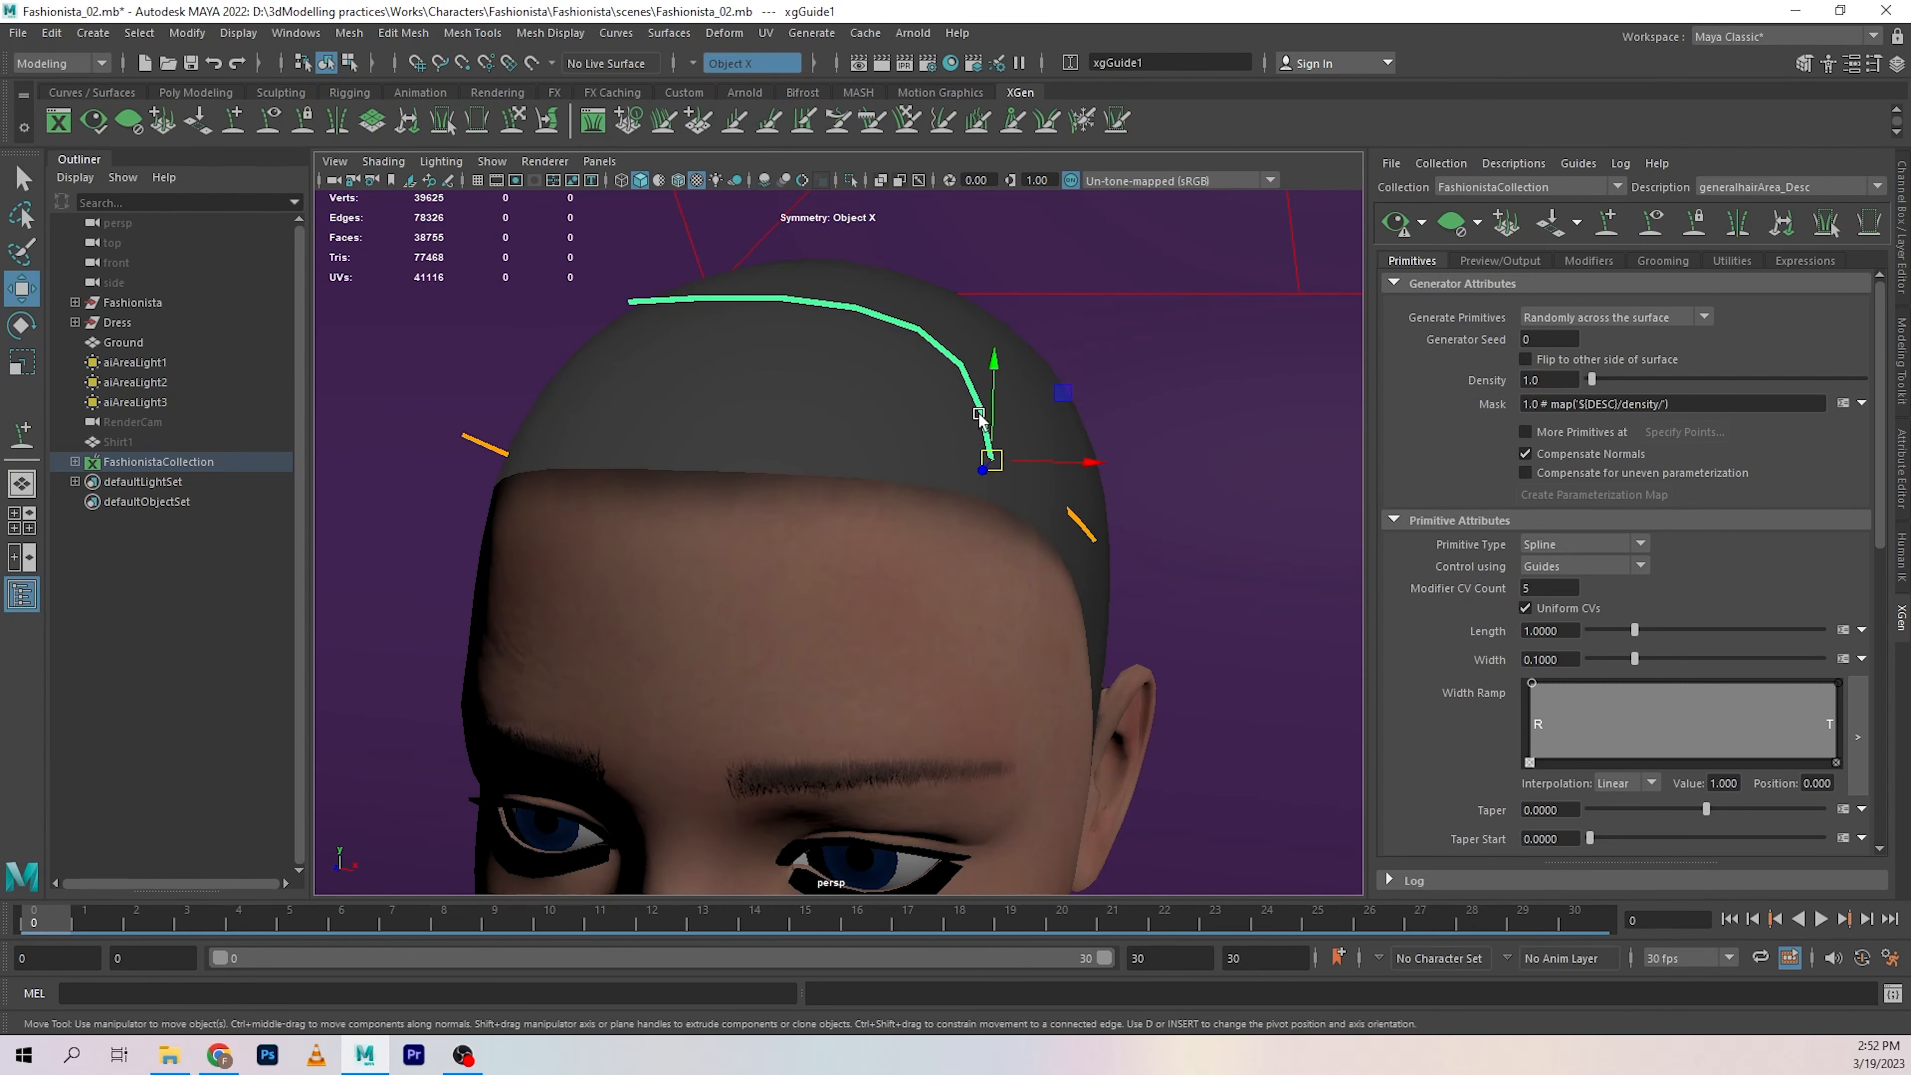
right_drag(982, 422, 990, 449)
shift+right_click(990, 449)
alt+drag(990, 449, 933, 615)
right_click(905, 512)
click(821, 530)
click(787, 533)
click(774, 546)
right_click(862, 476)
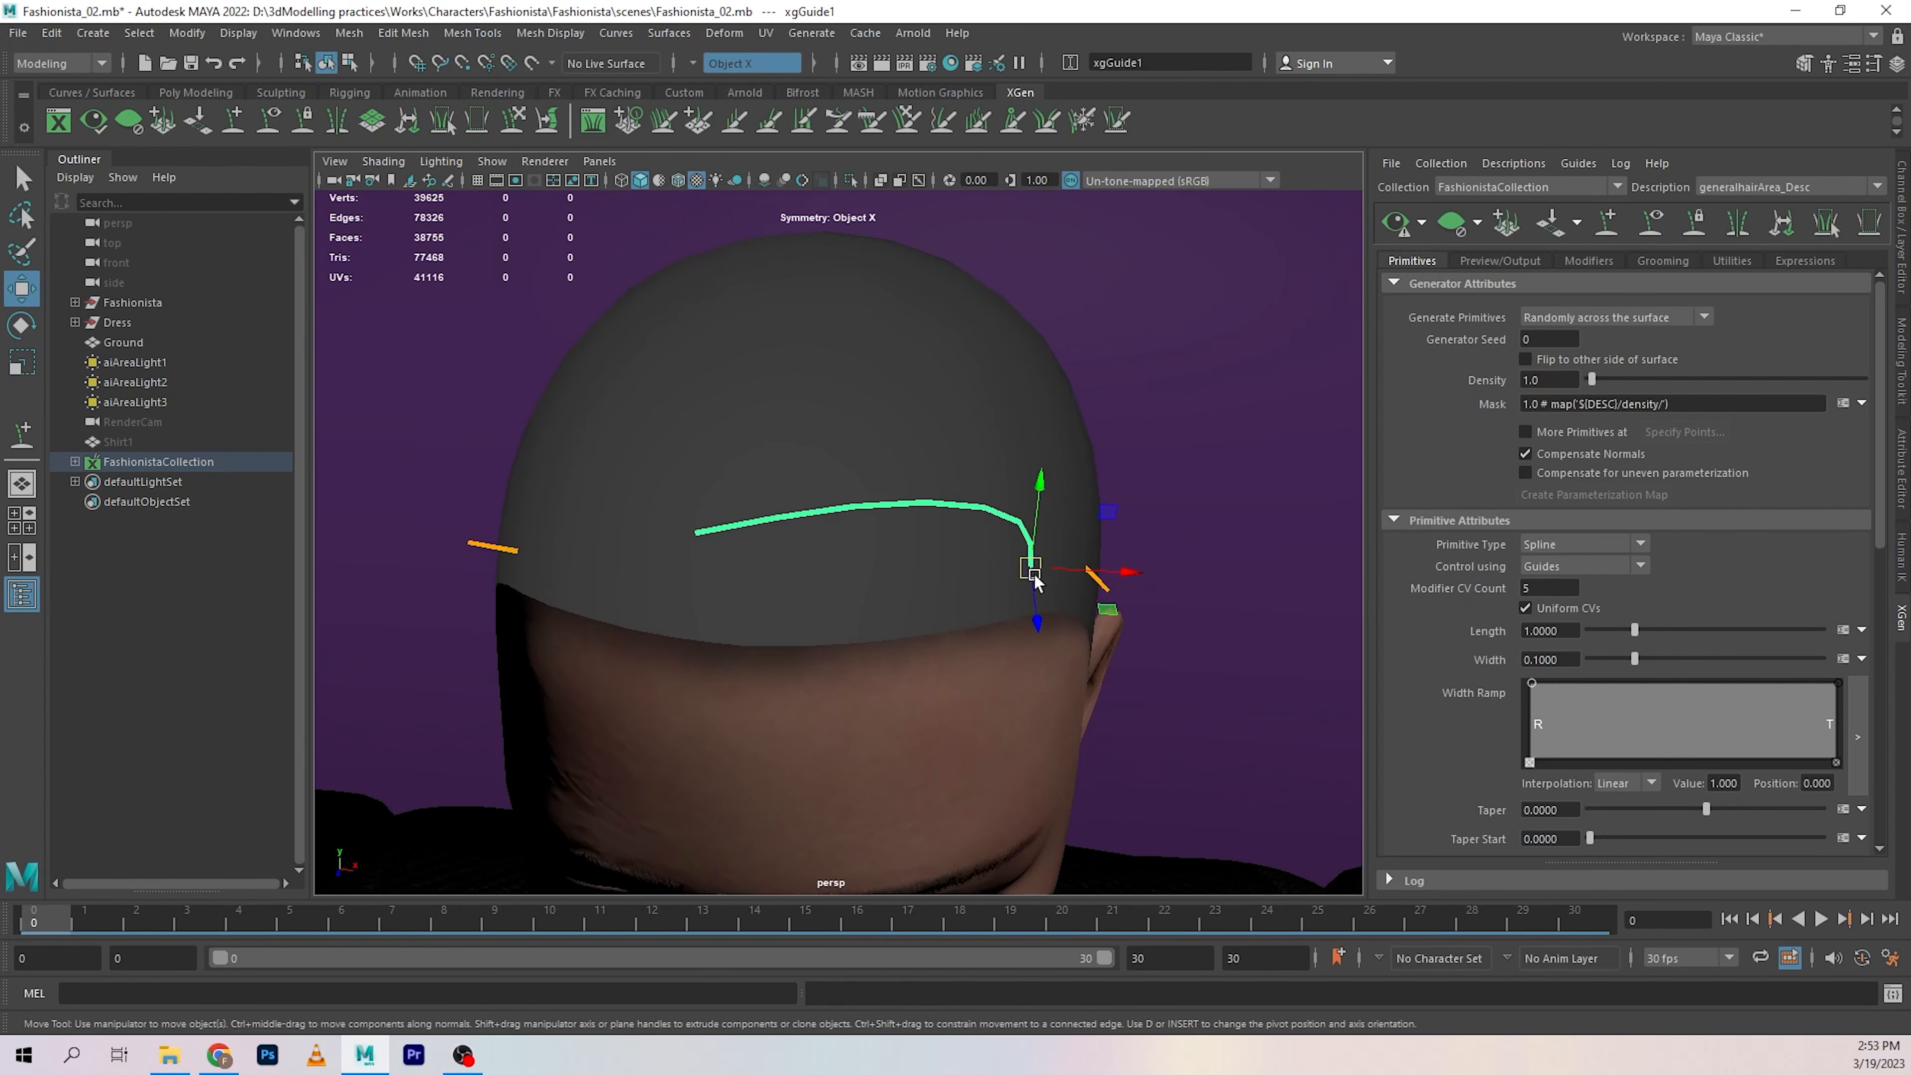
drag(1030, 570, 986, 606)
alt+drag(1058, 442, 1081, 421)
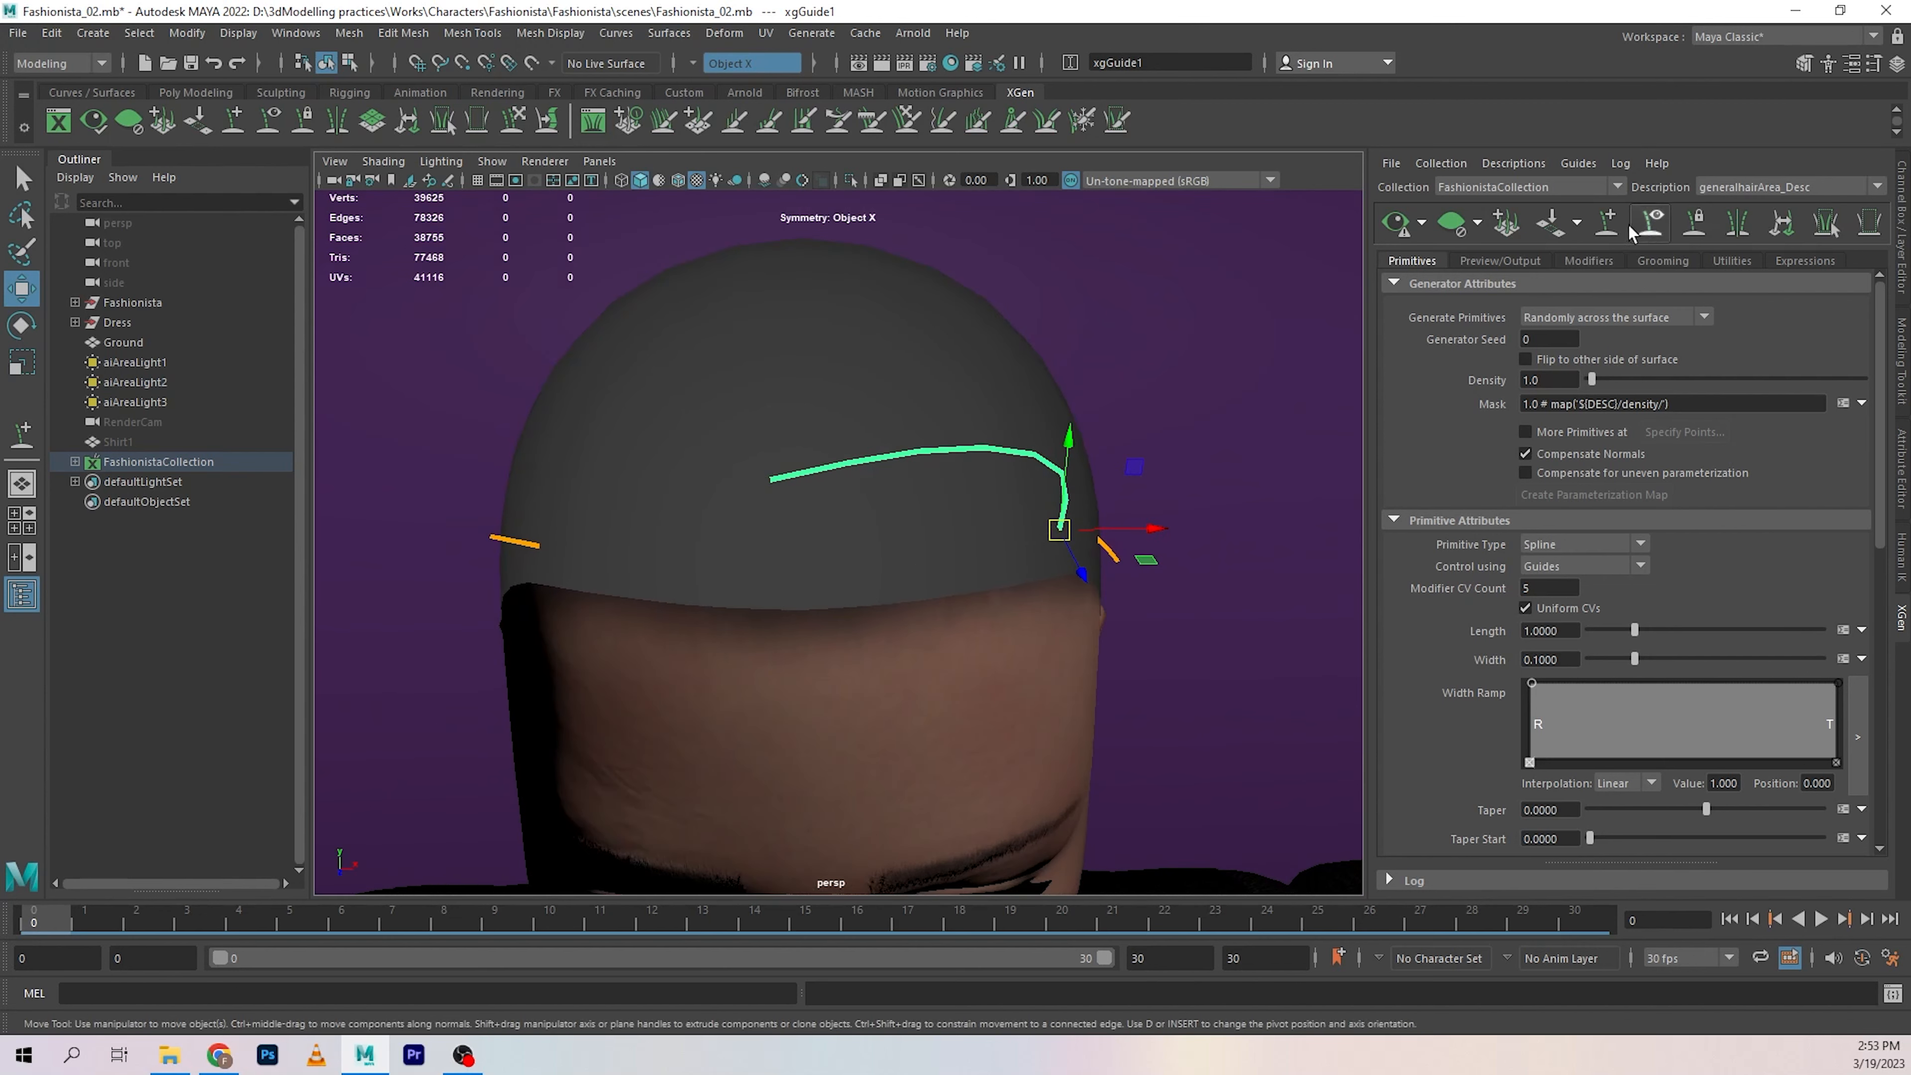
Select the short guide on the opposite side of the hairline and scale it up to lengthen it.
click(1607, 222)
mouse_move(914, 501)
alt+mouse_down()
mouse_move(988, 493)
mouse_move(947, 527)
alt+mouse_up()
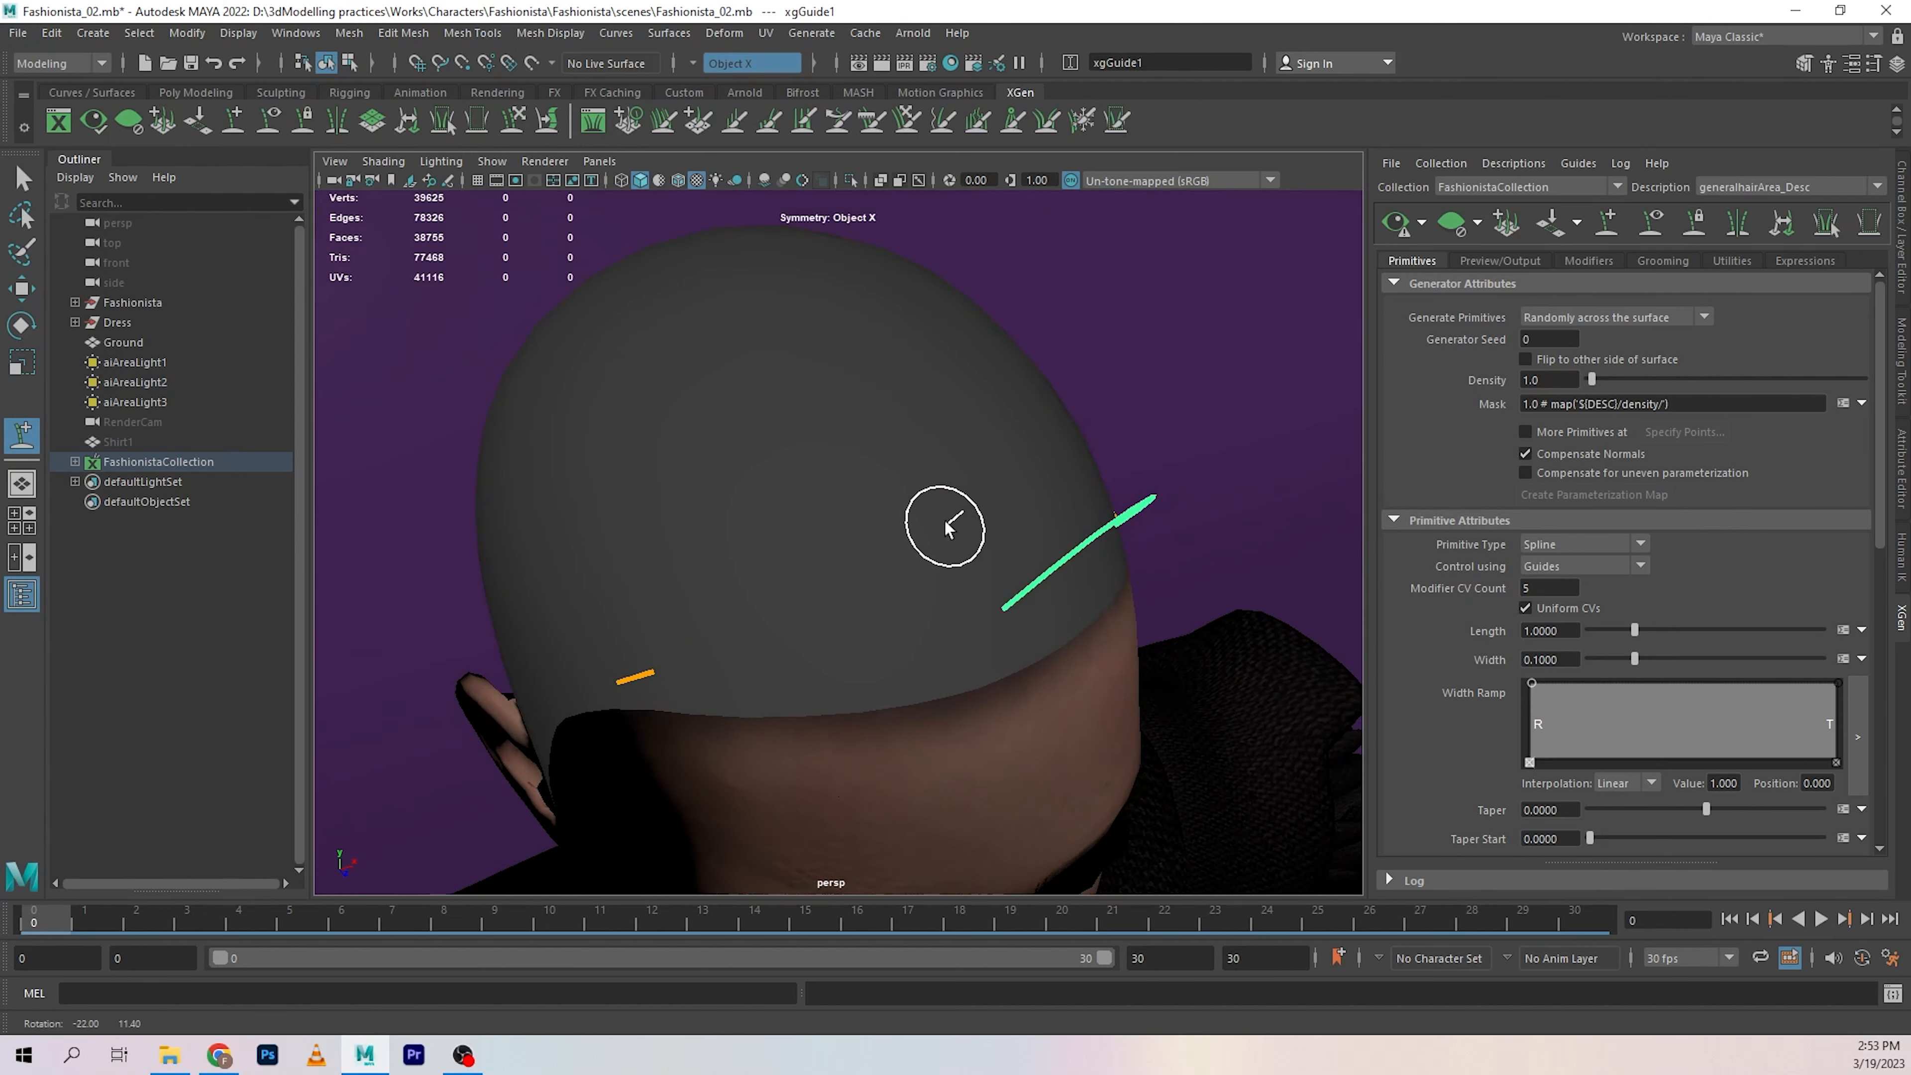
key(w)
click(638, 672)
mouse_move(765, 662)
alt+mouse_down()
mouse_move(603, 606)
mouse_move(695, 566)
mouse_move(858, 623)
mouse_move(817, 535)
mouse_move(866, 512)
mouse_move(797, 546)
mouse_move(780, 534)
alt+mouse_up()
key(r)
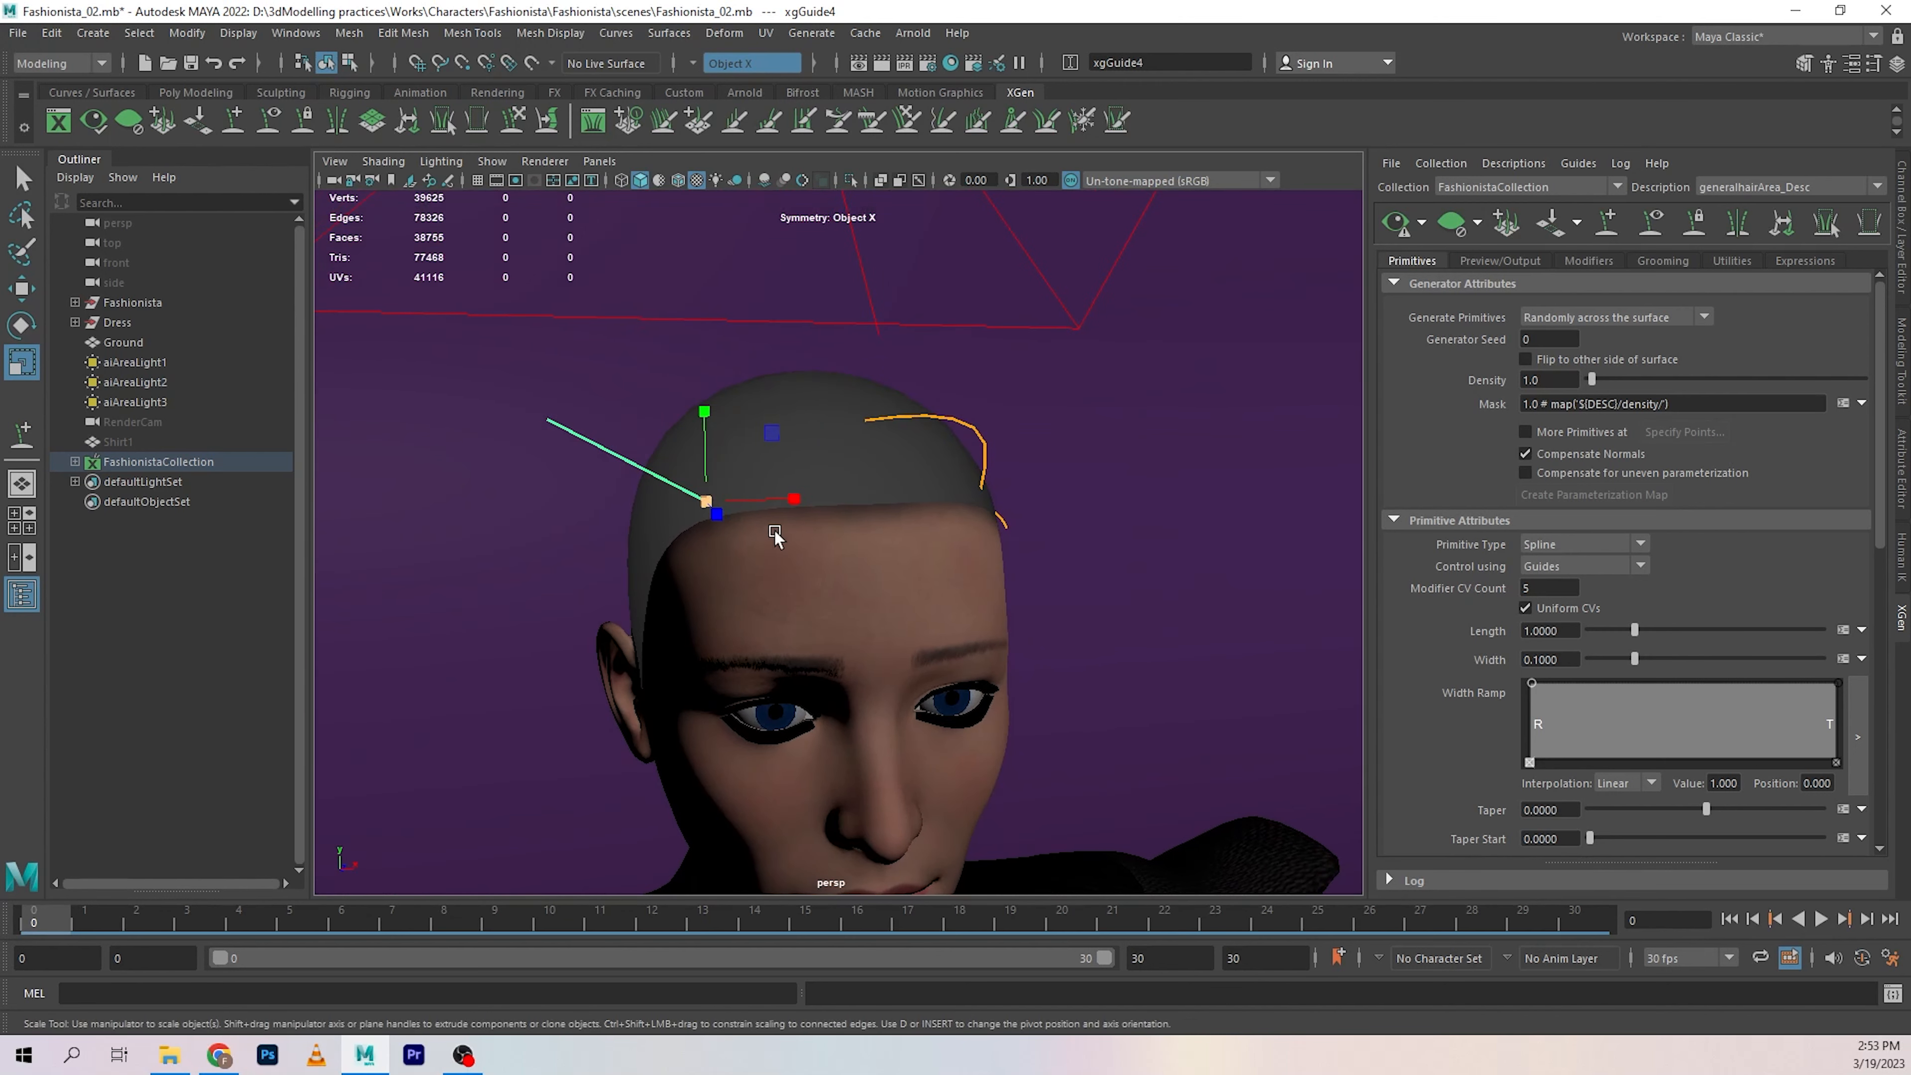
Sculpt the selected hairline guide into an arc that sweeps down and back along the side of the head.
key(y)
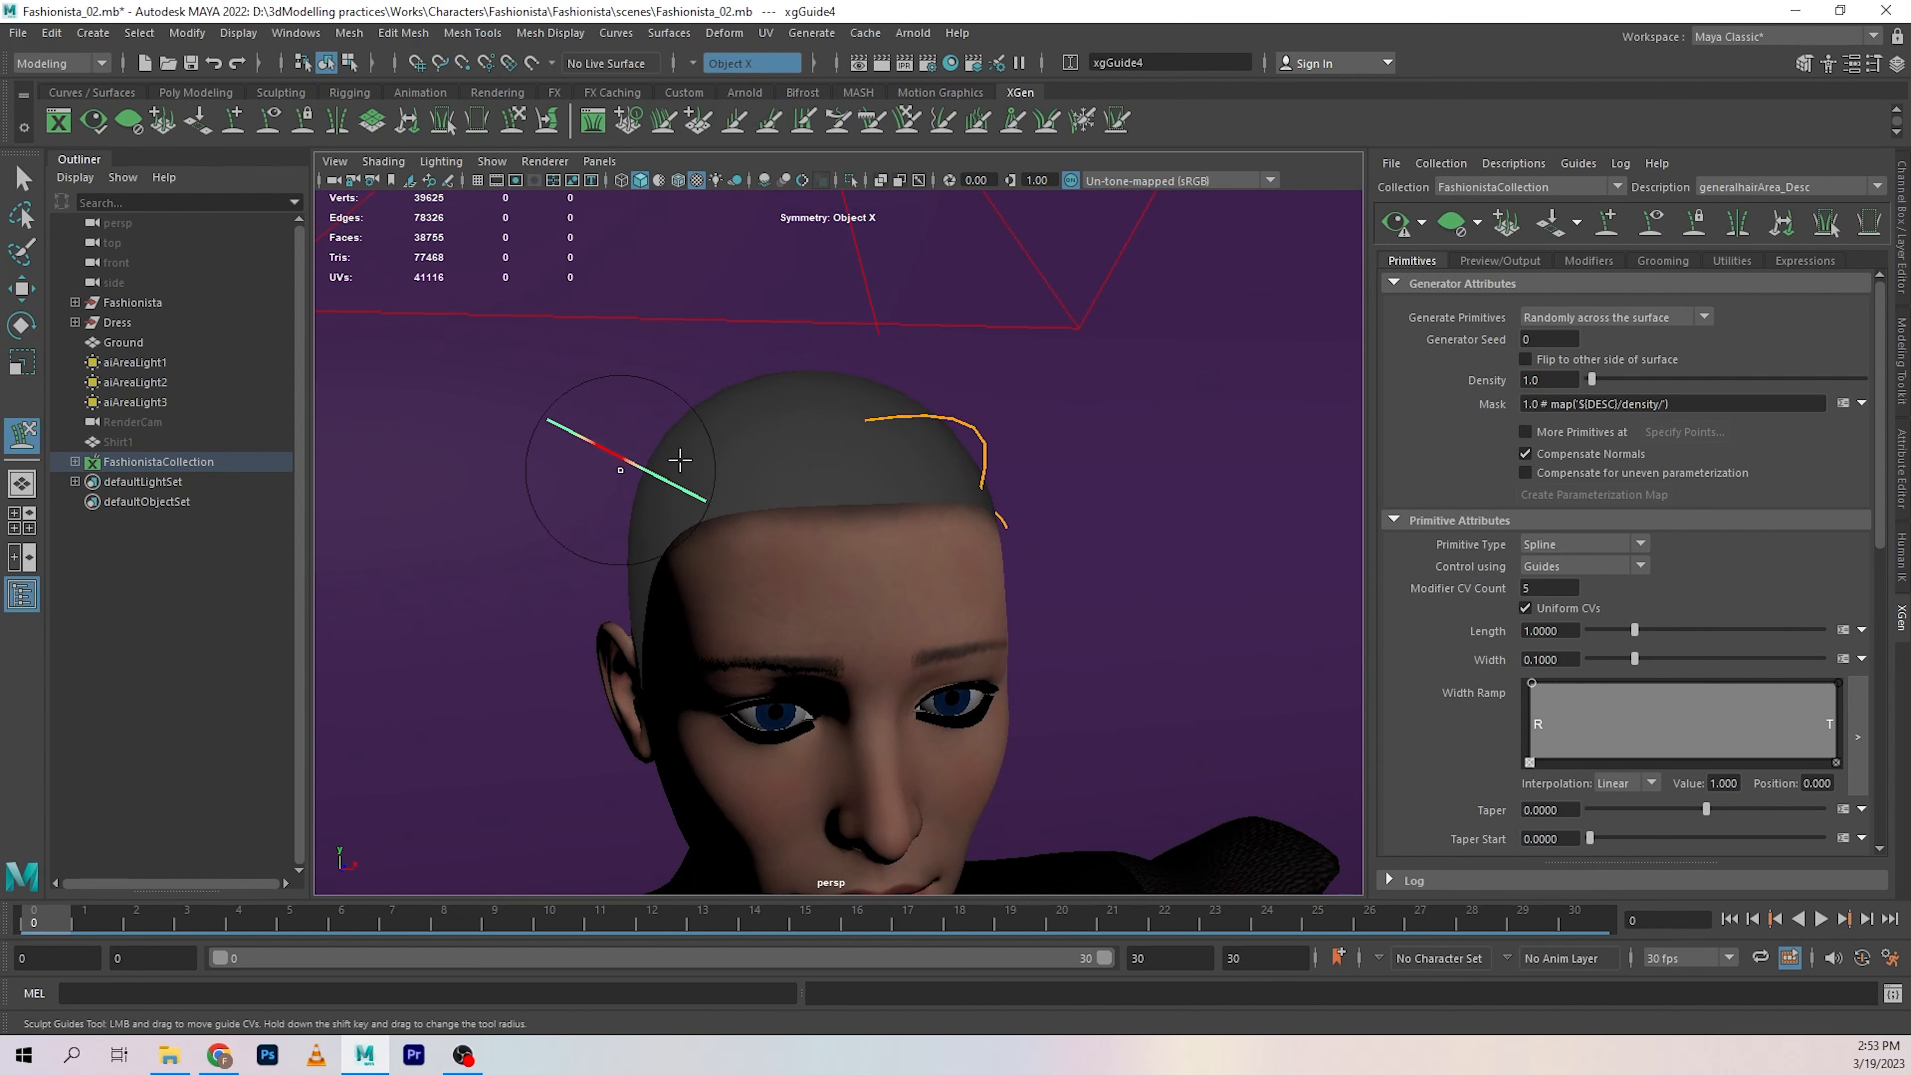
mouse_move(679, 459)
mouse_down()
mouse_move(519, 449)
mouse_move(529, 542)
mouse_up()
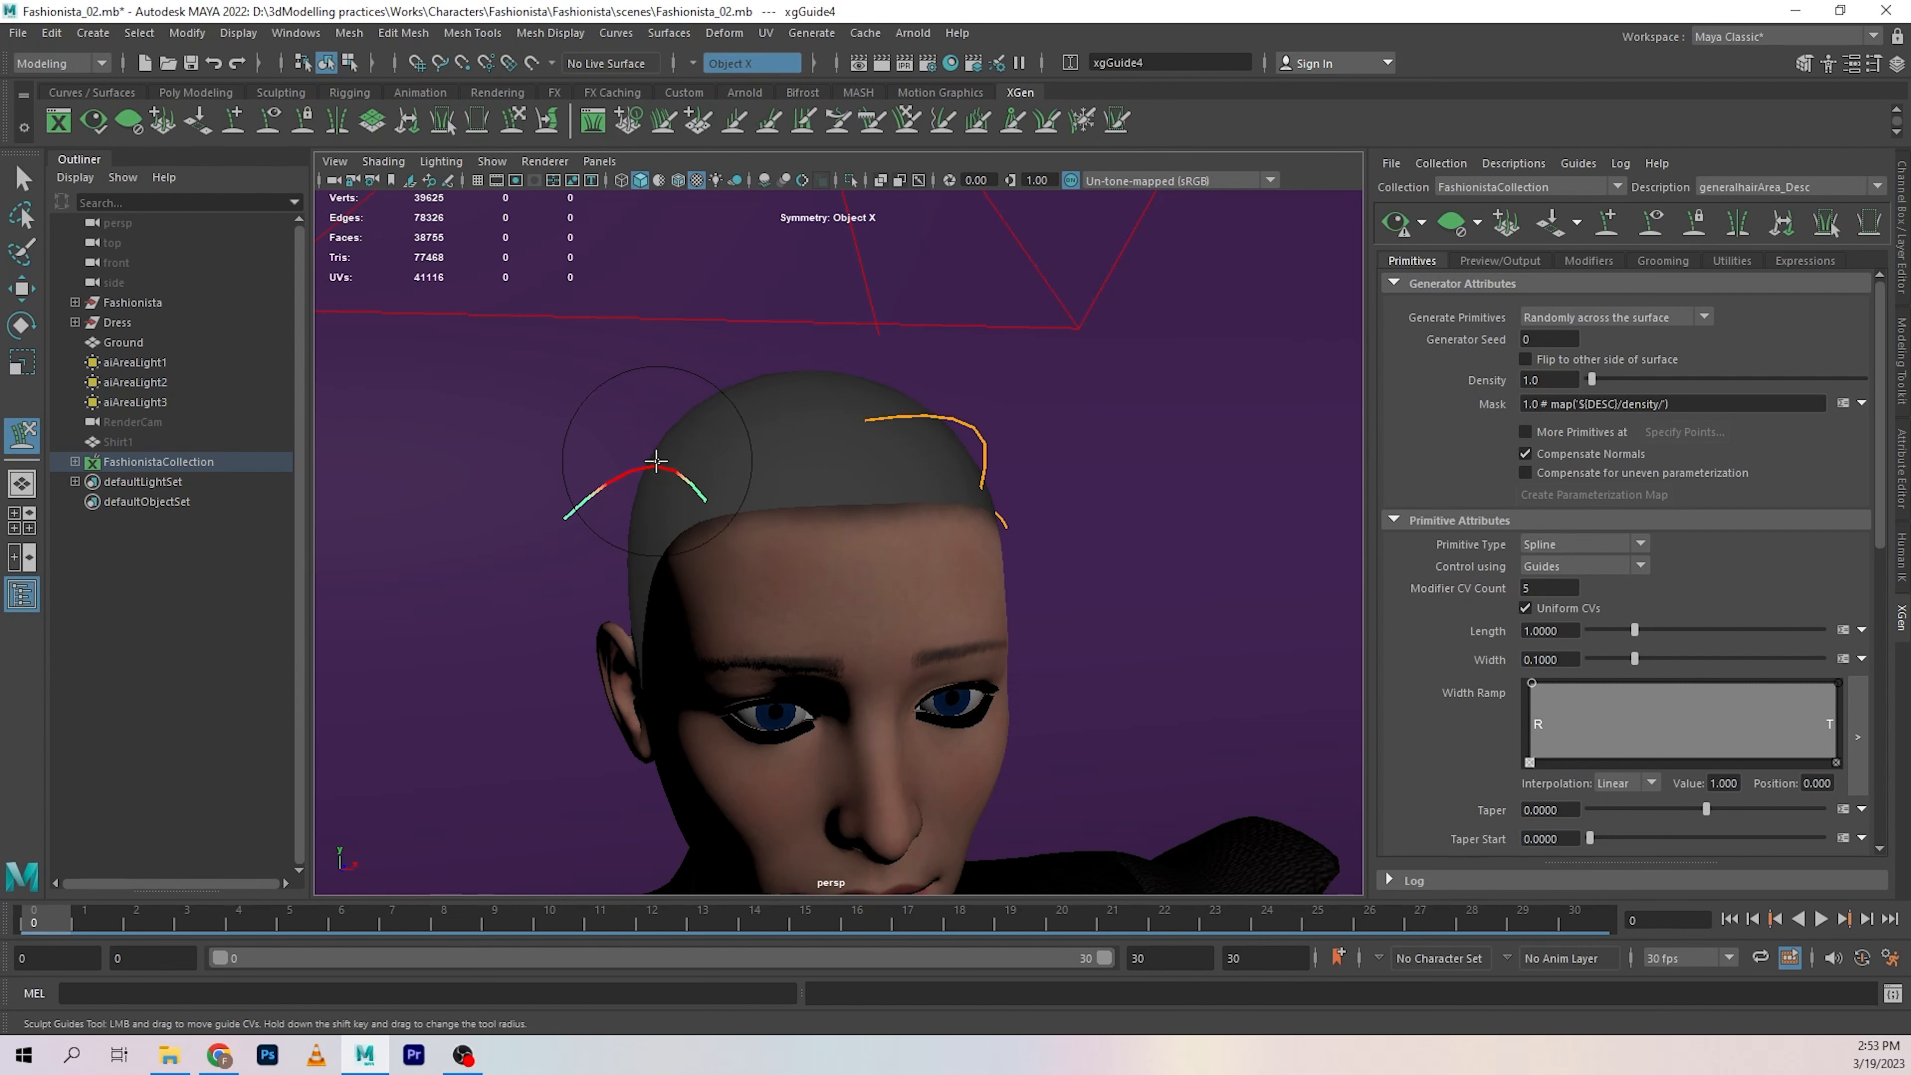
alt+drag(649, 511, 810, 518)
alt+middle_drag(811, 518, 828, 494)
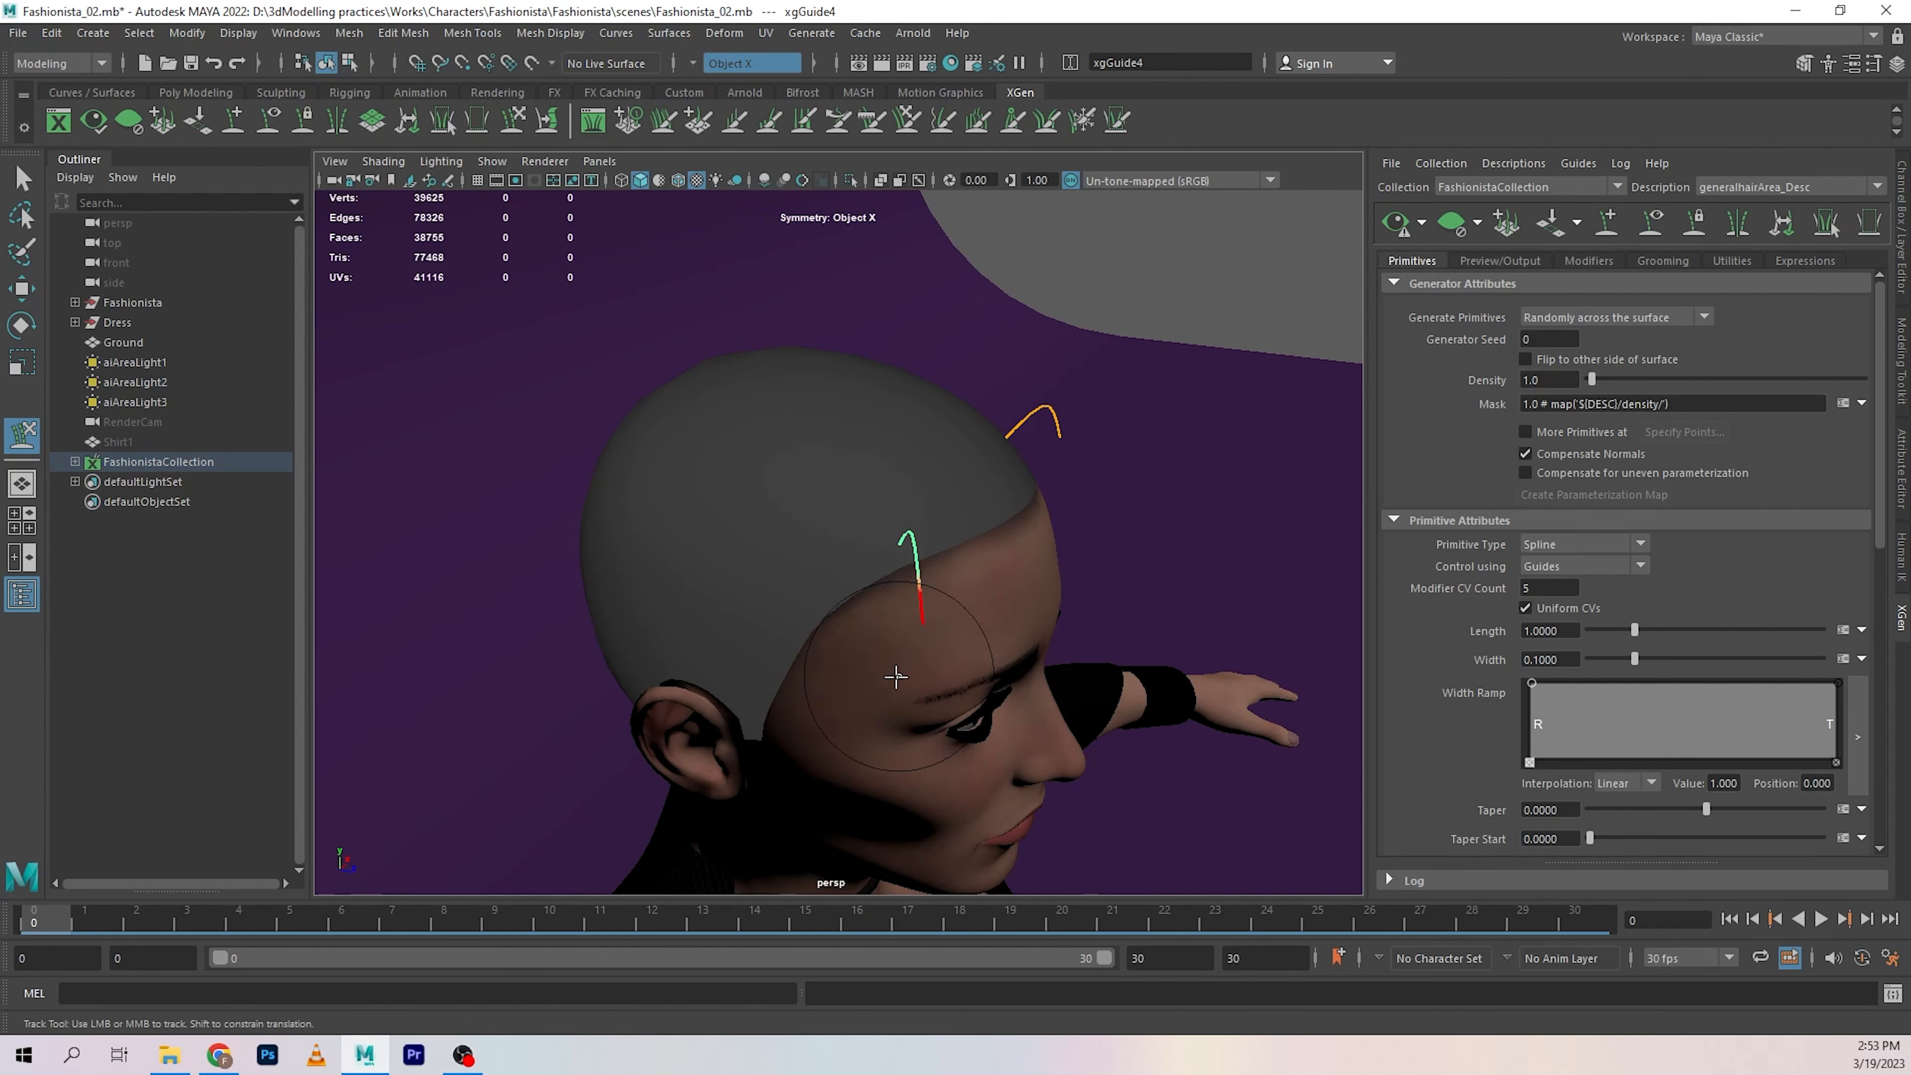
drag(896, 673, 766, 718)
mouse_move(930, 636)
alt+mouse_down()
mouse_move(725, 521)
mouse_move(973, 517)
mouse_move(977, 435)
mouse_move(836, 370)
alt+mouse_up()
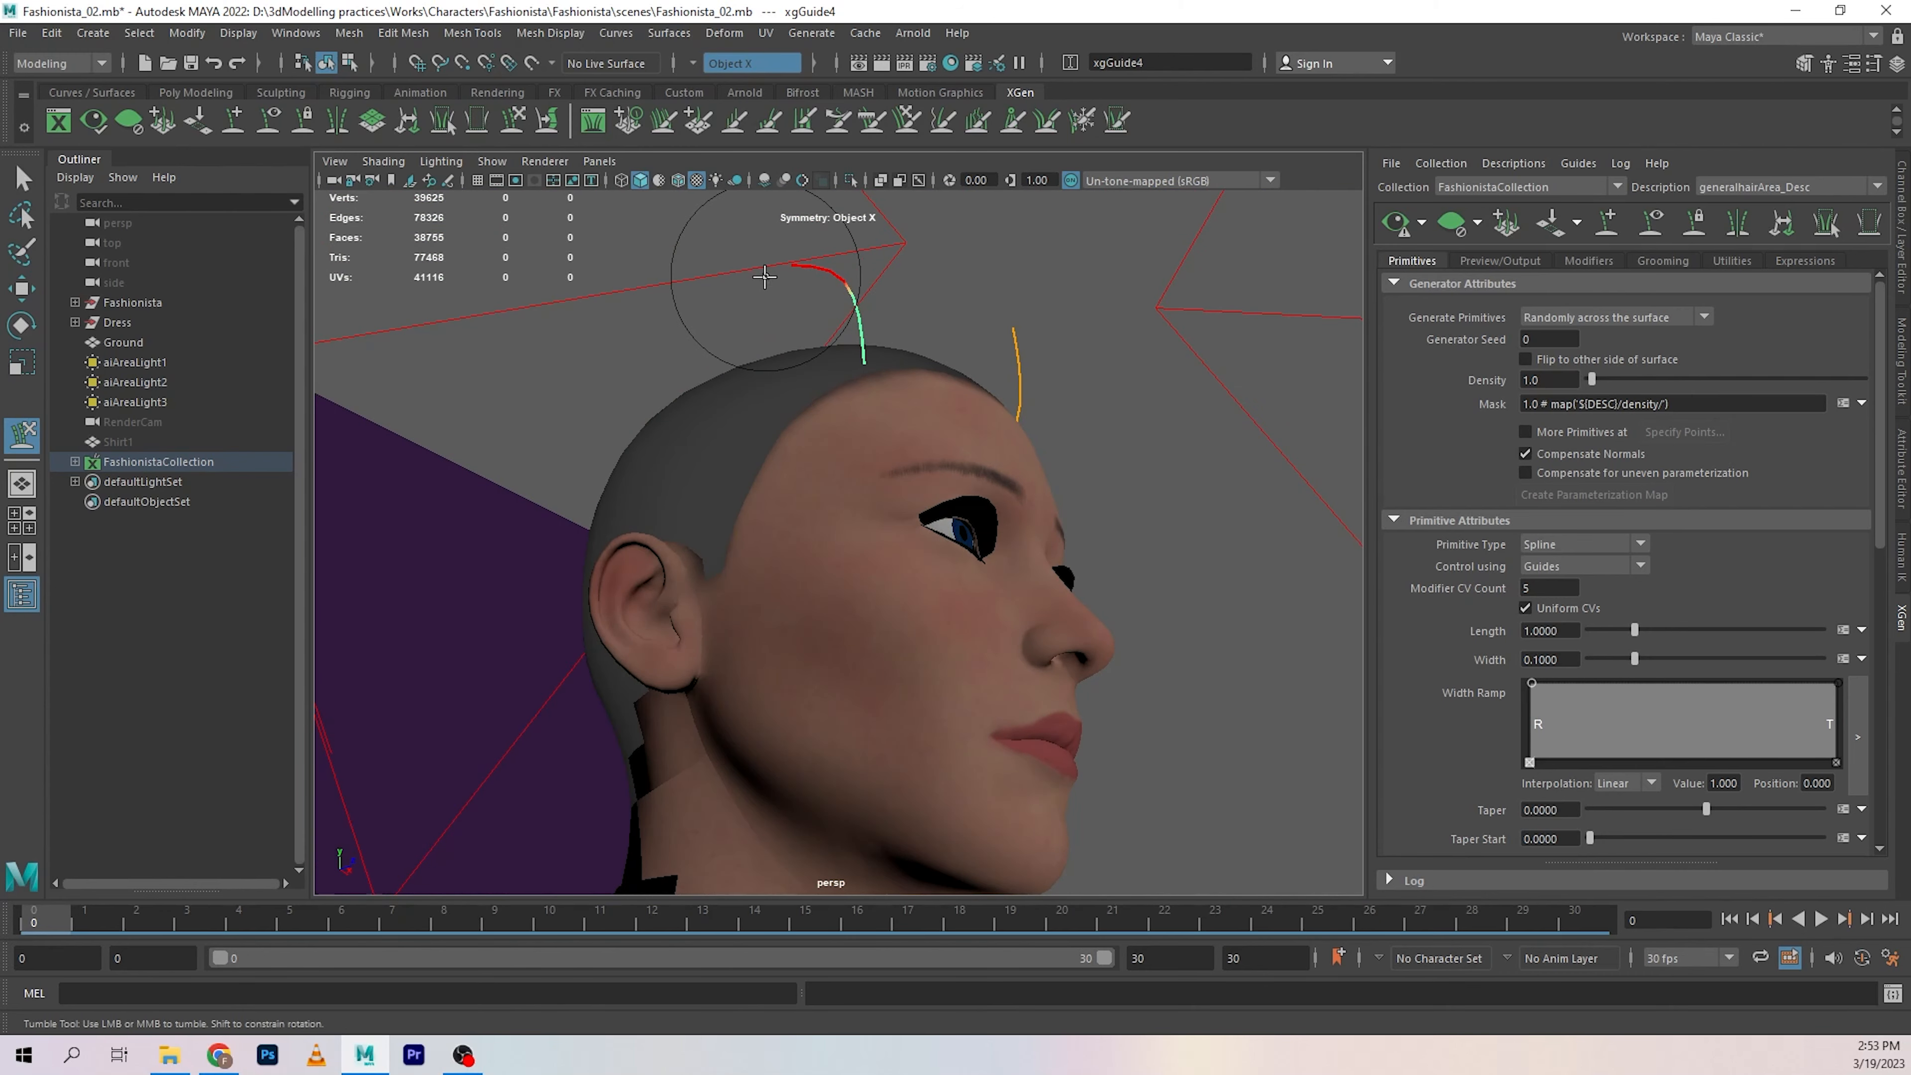
drag(767, 277, 648, 474)
mouse_move(911, 379)
mouse_down()
mouse_move(880, 339)
mouse_move(759, 346)
mouse_move(734, 500)
mouse_move(759, 437)
mouse_move(1045, 406)
mouse_move(900, 376)
mouse_move(783, 466)
mouse_move(930, 483)
mouse_move(994, 470)
mouse_move(772, 432)
mouse_move(806, 426)
mouse_move(701, 449)
mouse_up()
Scale the same side guide up to lengthen it and sculpt its lower part closer to the scalp above the ear.
key(r)
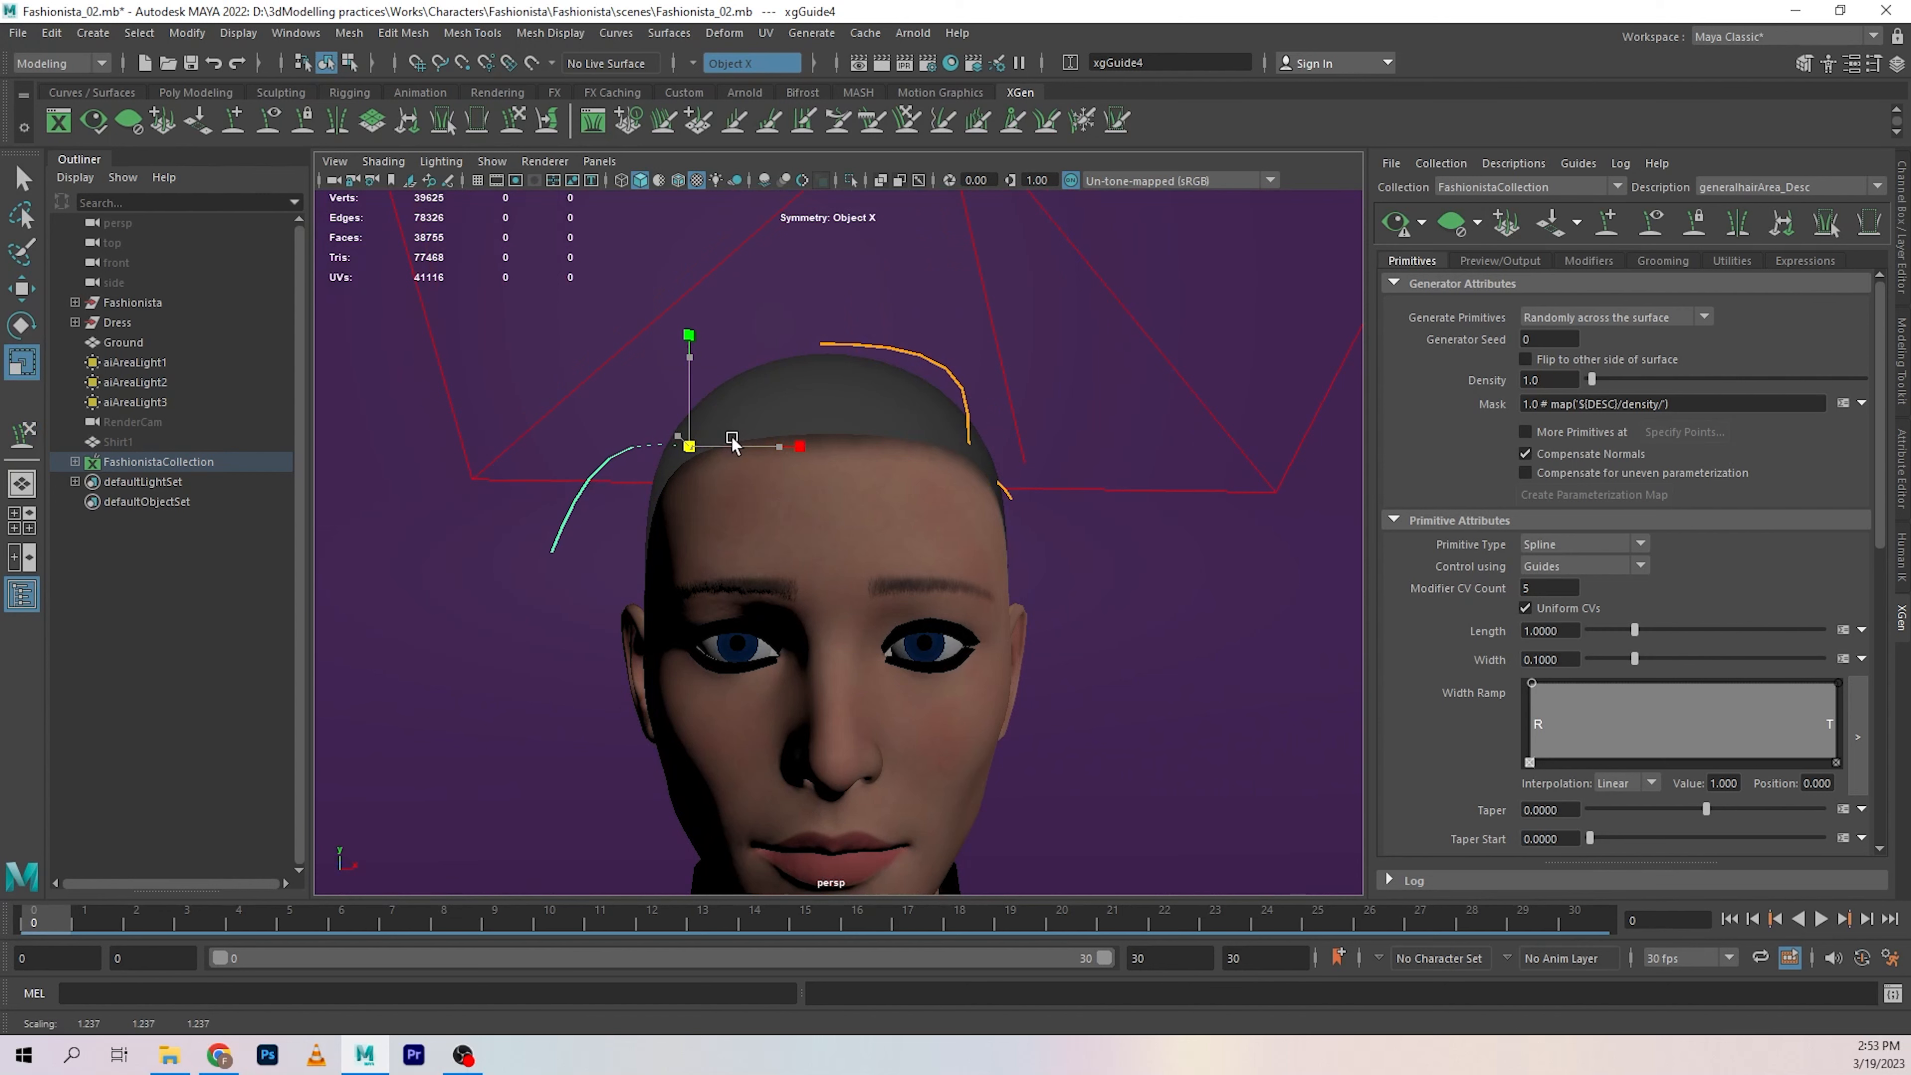
alt+drag(680, 487, 727, 497)
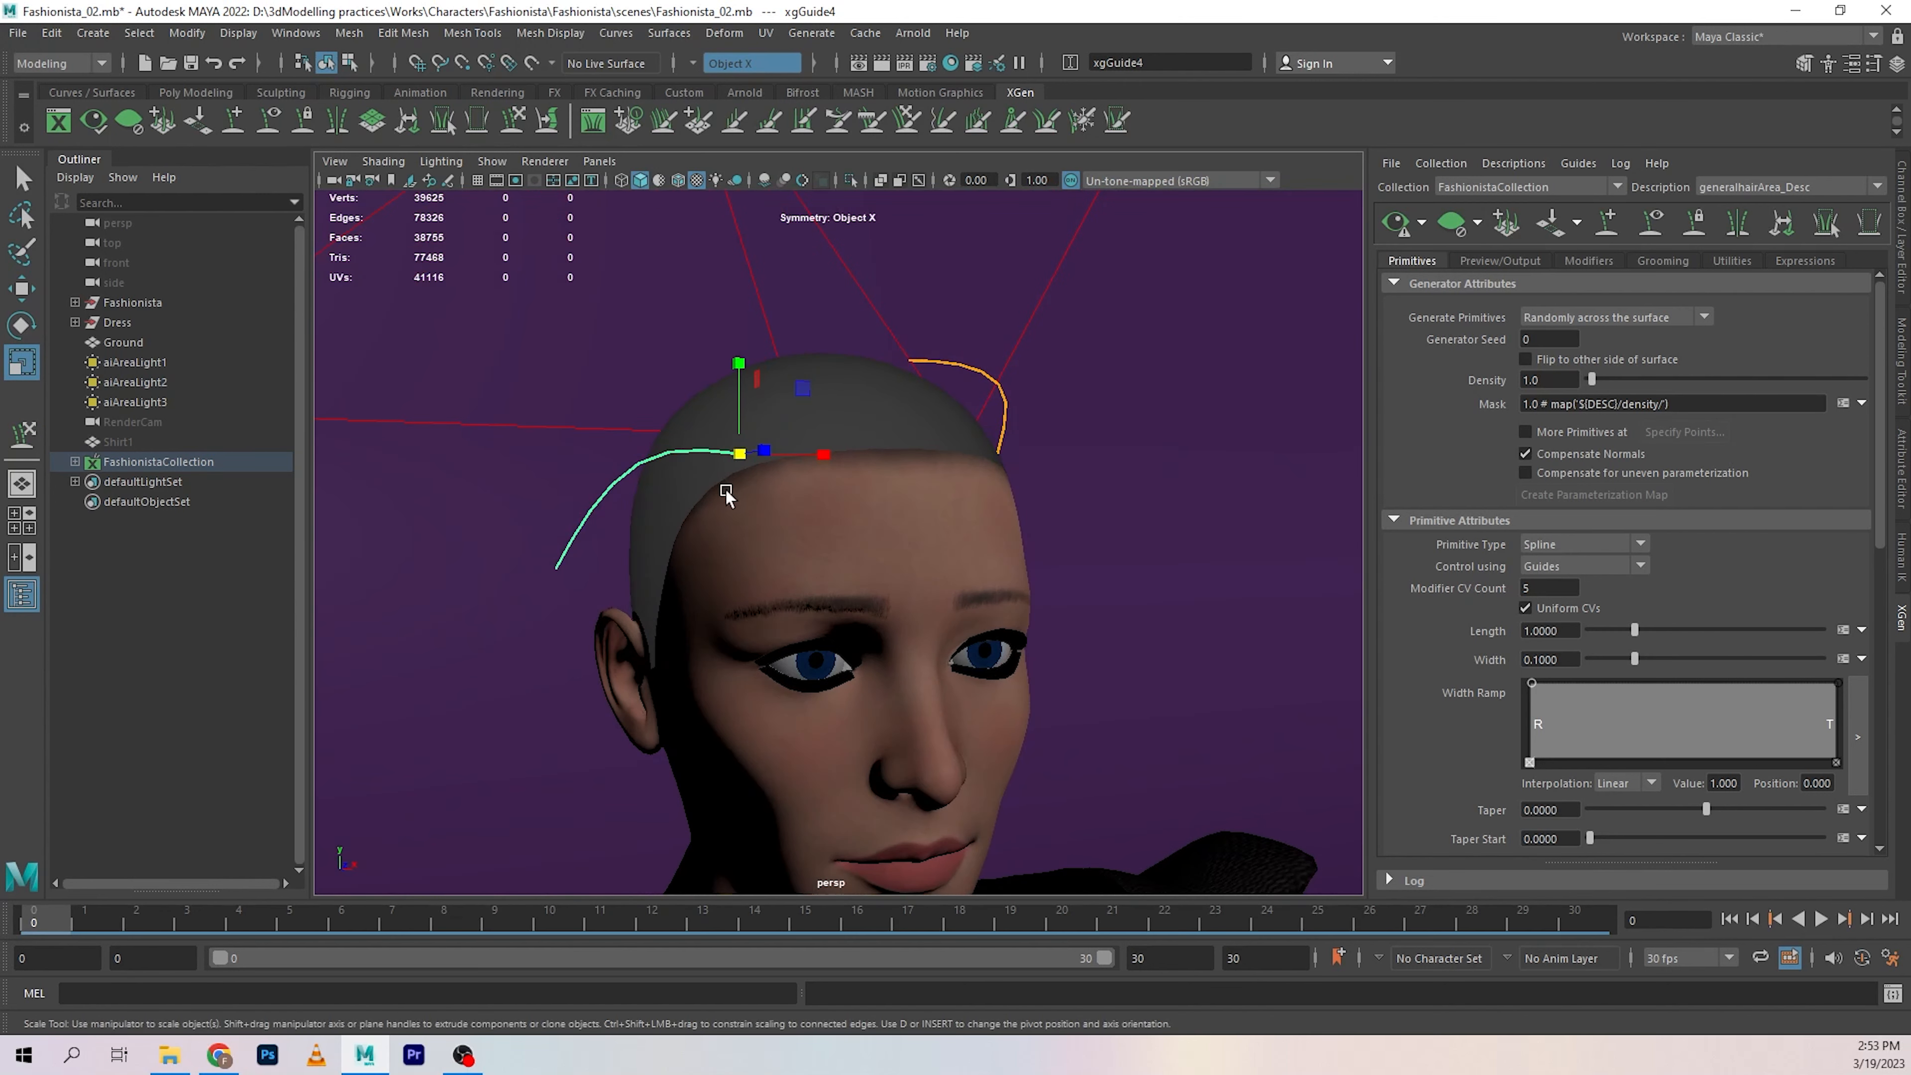
key(w)
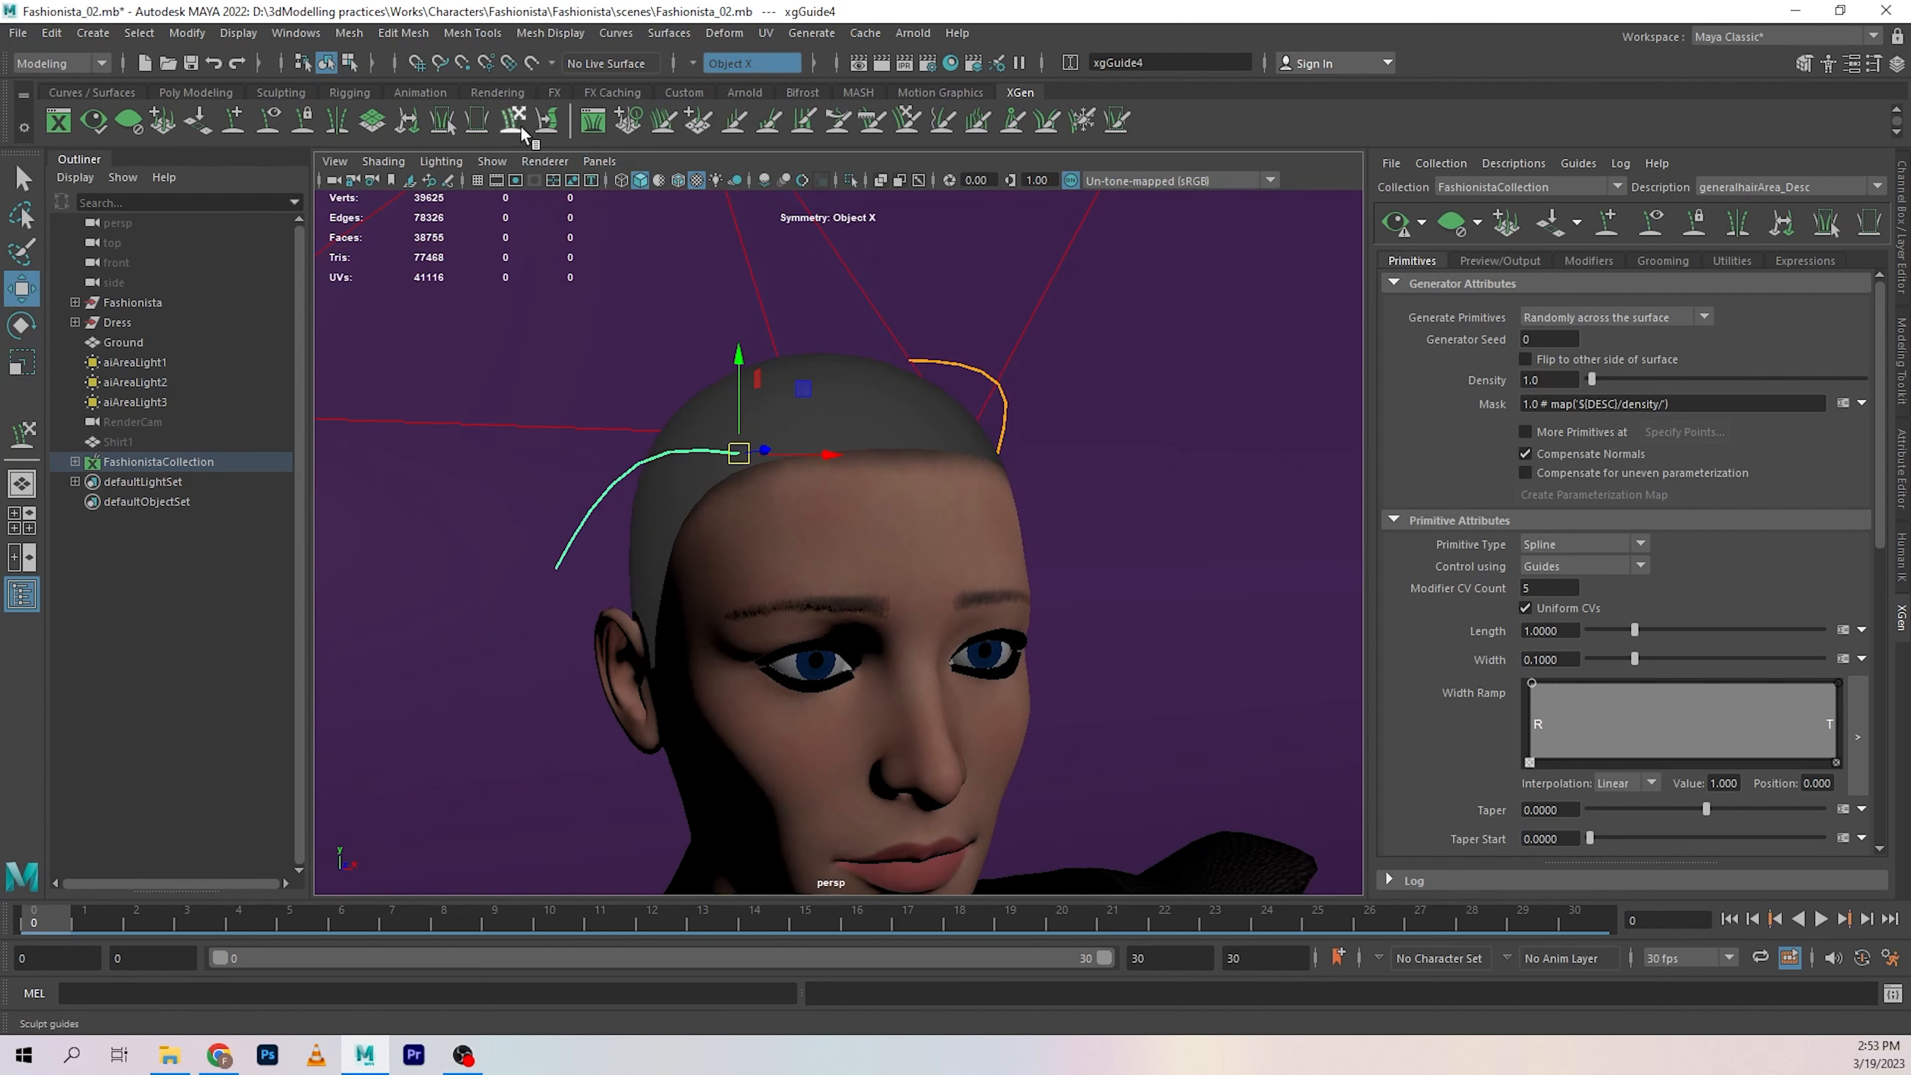
click(538, 126)
alt+drag(554, 691, 921, 636)
mouse_move(918, 526)
mouse_down()
mouse_move(960, 470)
mouse_move(1024, 568)
mouse_move(805, 549)
mouse_move(1010, 596)
mouse_move(896, 582)
mouse_up()
key(w)
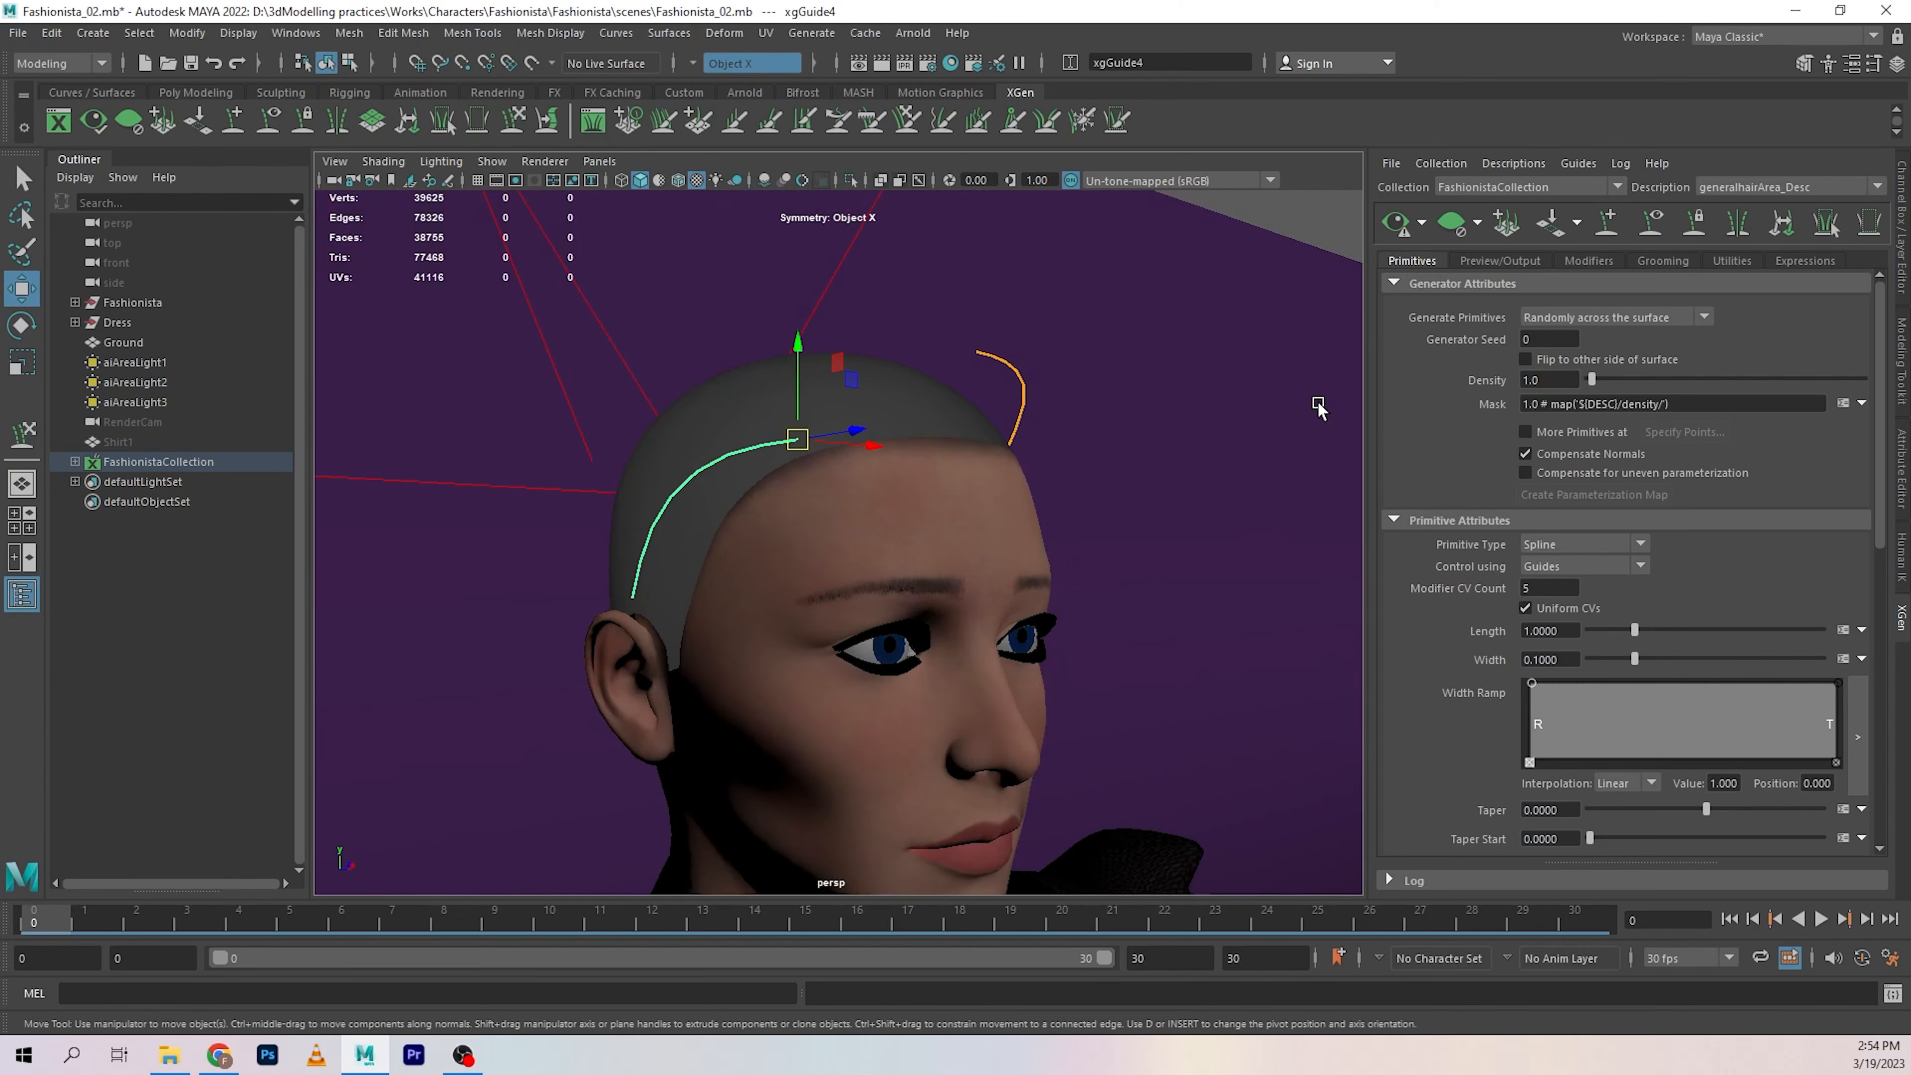
Add a fifth guide at the sideburn in front of the ear on the other side of the head.
click(1601, 234)
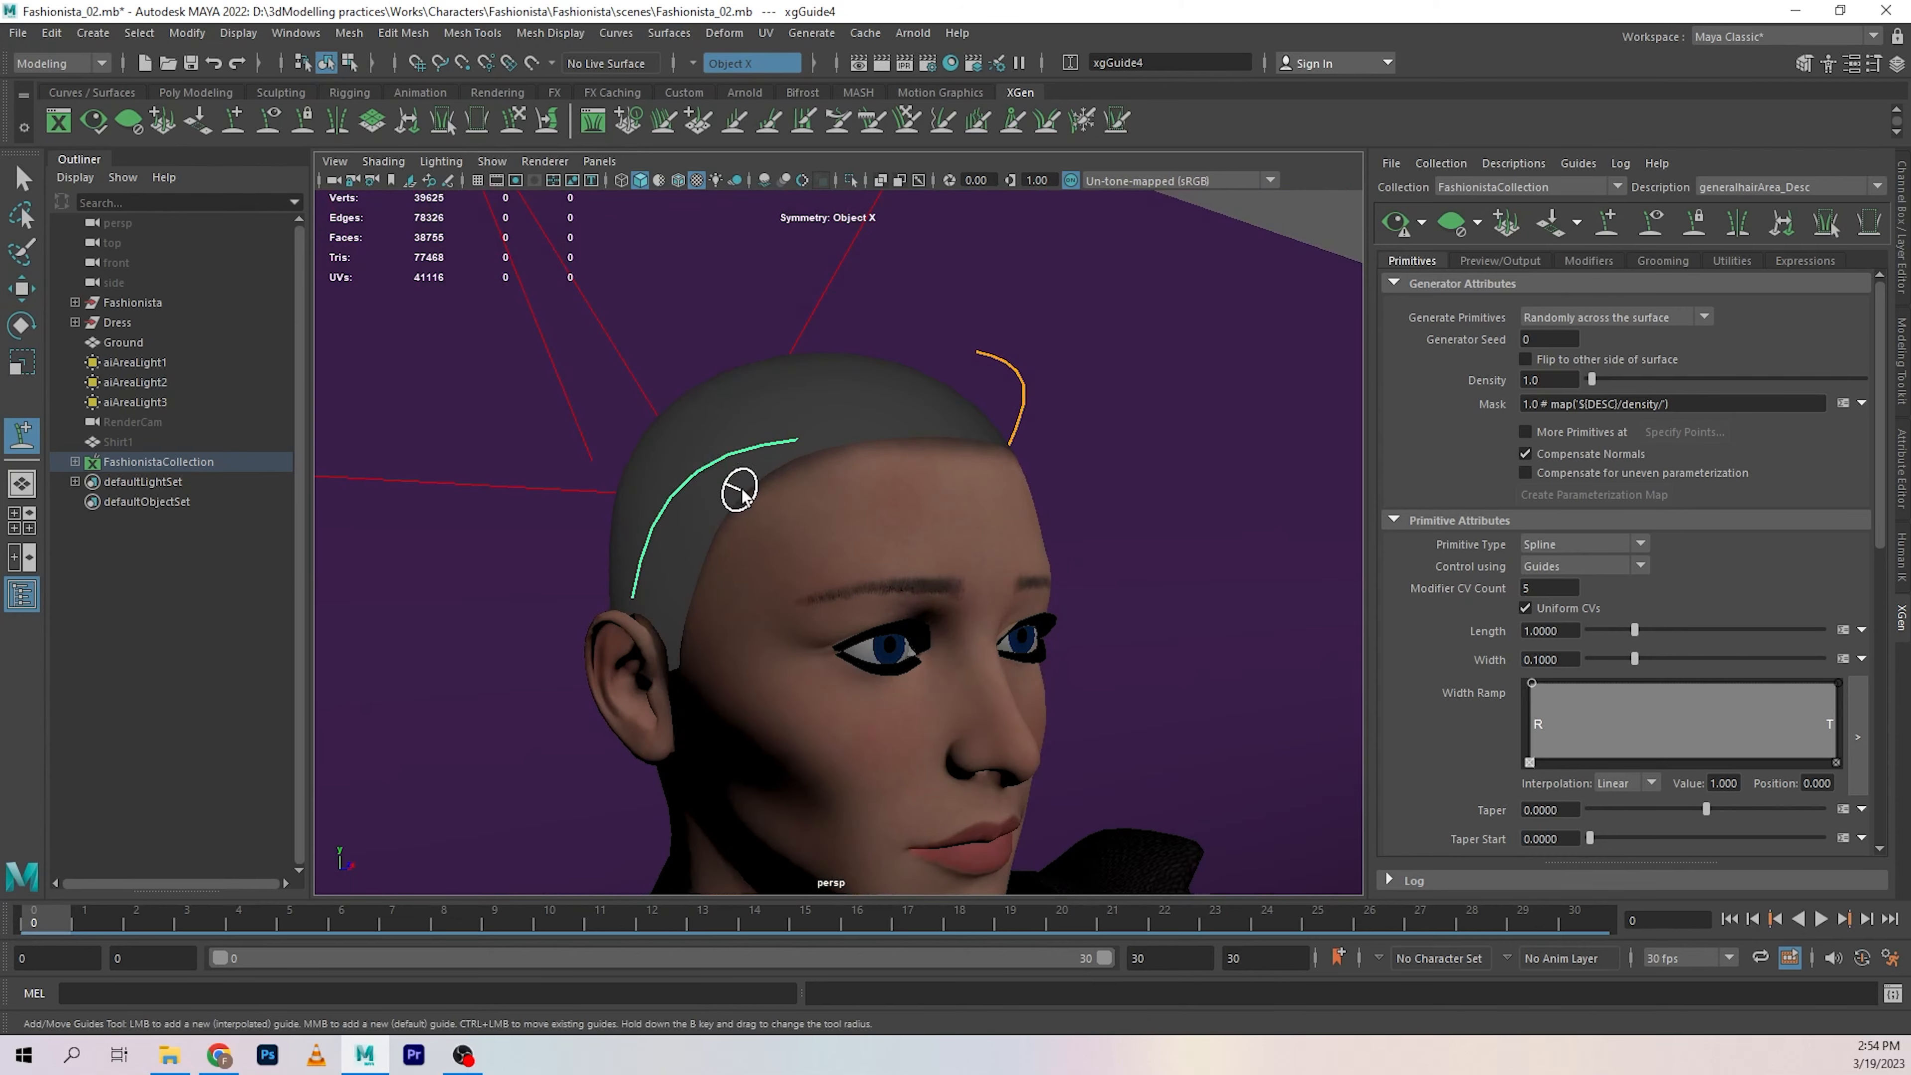
mouse_move(741, 493)
alt+mouse_down()
mouse_move(845, 495)
mouse_move(917, 529)
mouse_move(519, 533)
alt+mouse_up()
click(846, 655)
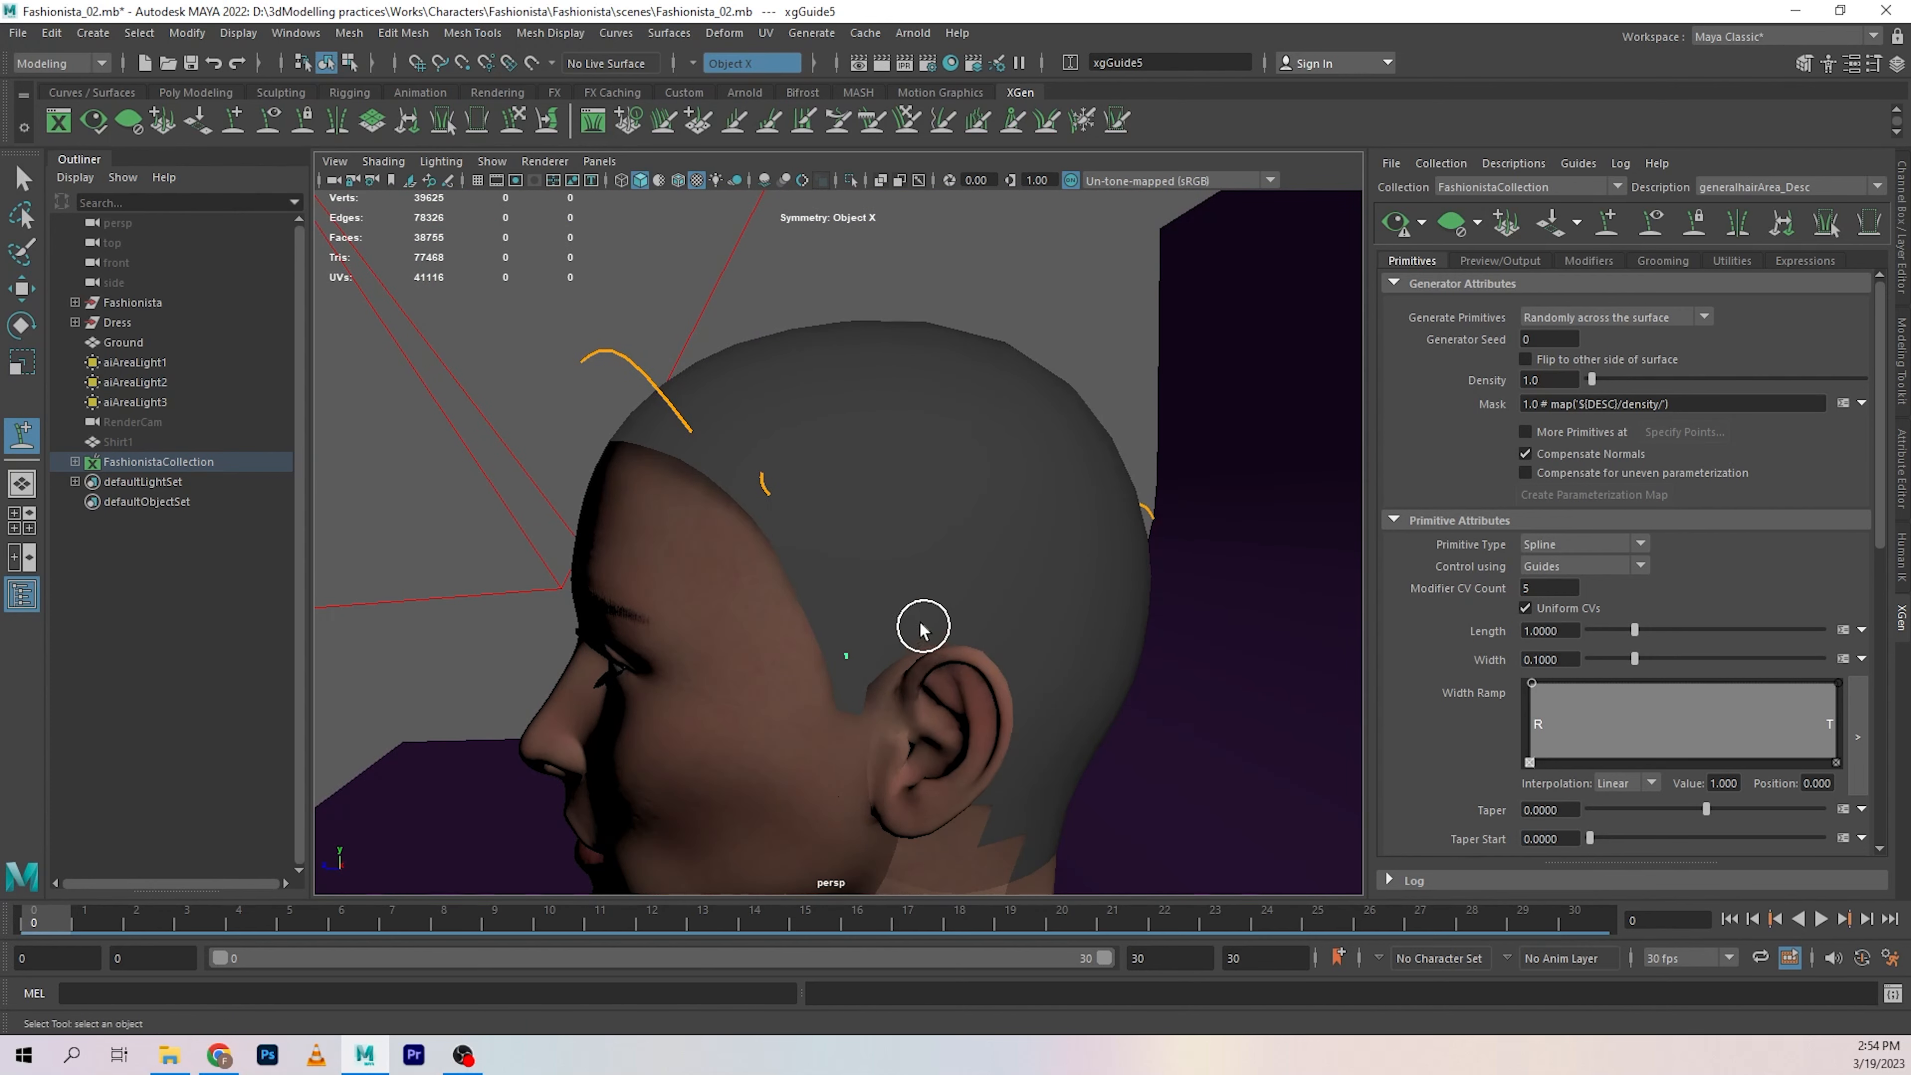
Sculpt the short sideburn guide downward so it lies along the skin in front of the ear.
click(523, 119)
scroll(940, 640, up, 5)
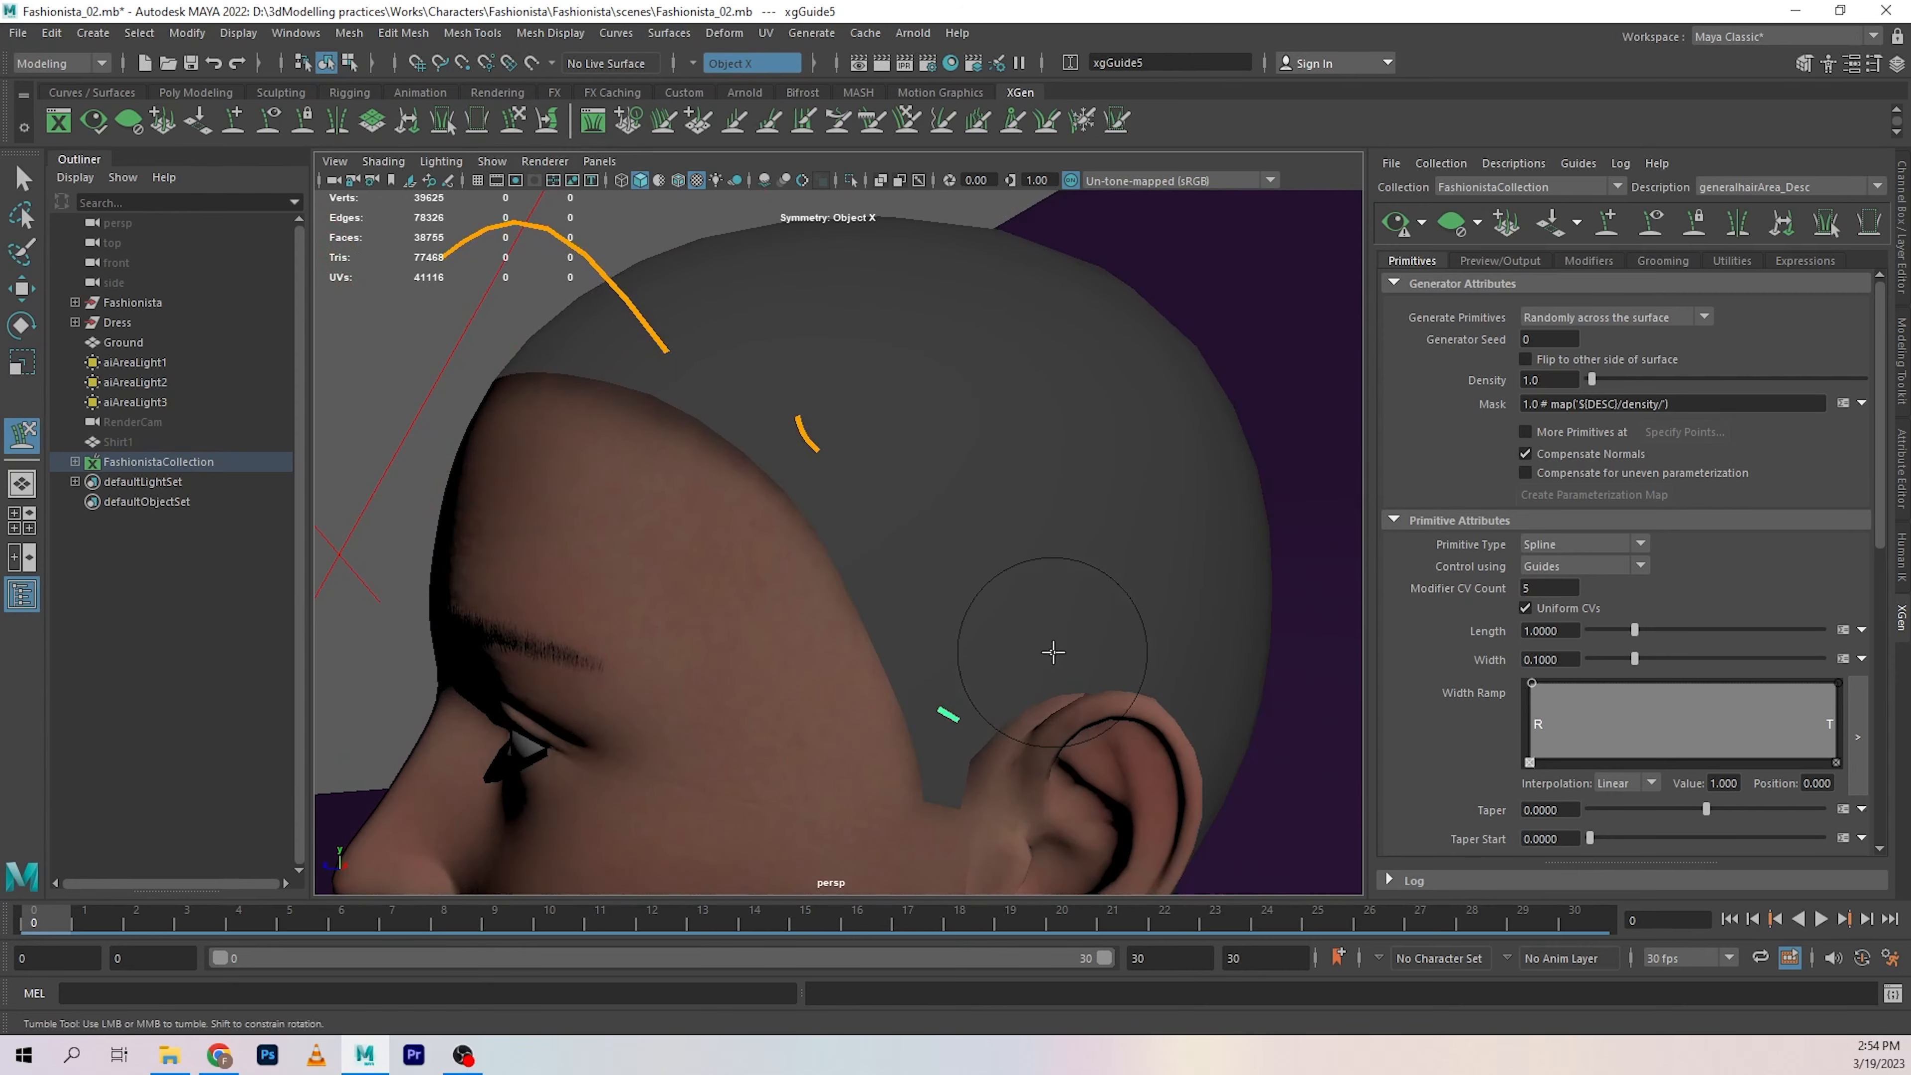
alt+middle_drag(990, 711, 908, 427)
drag(860, 509, 804, 514)
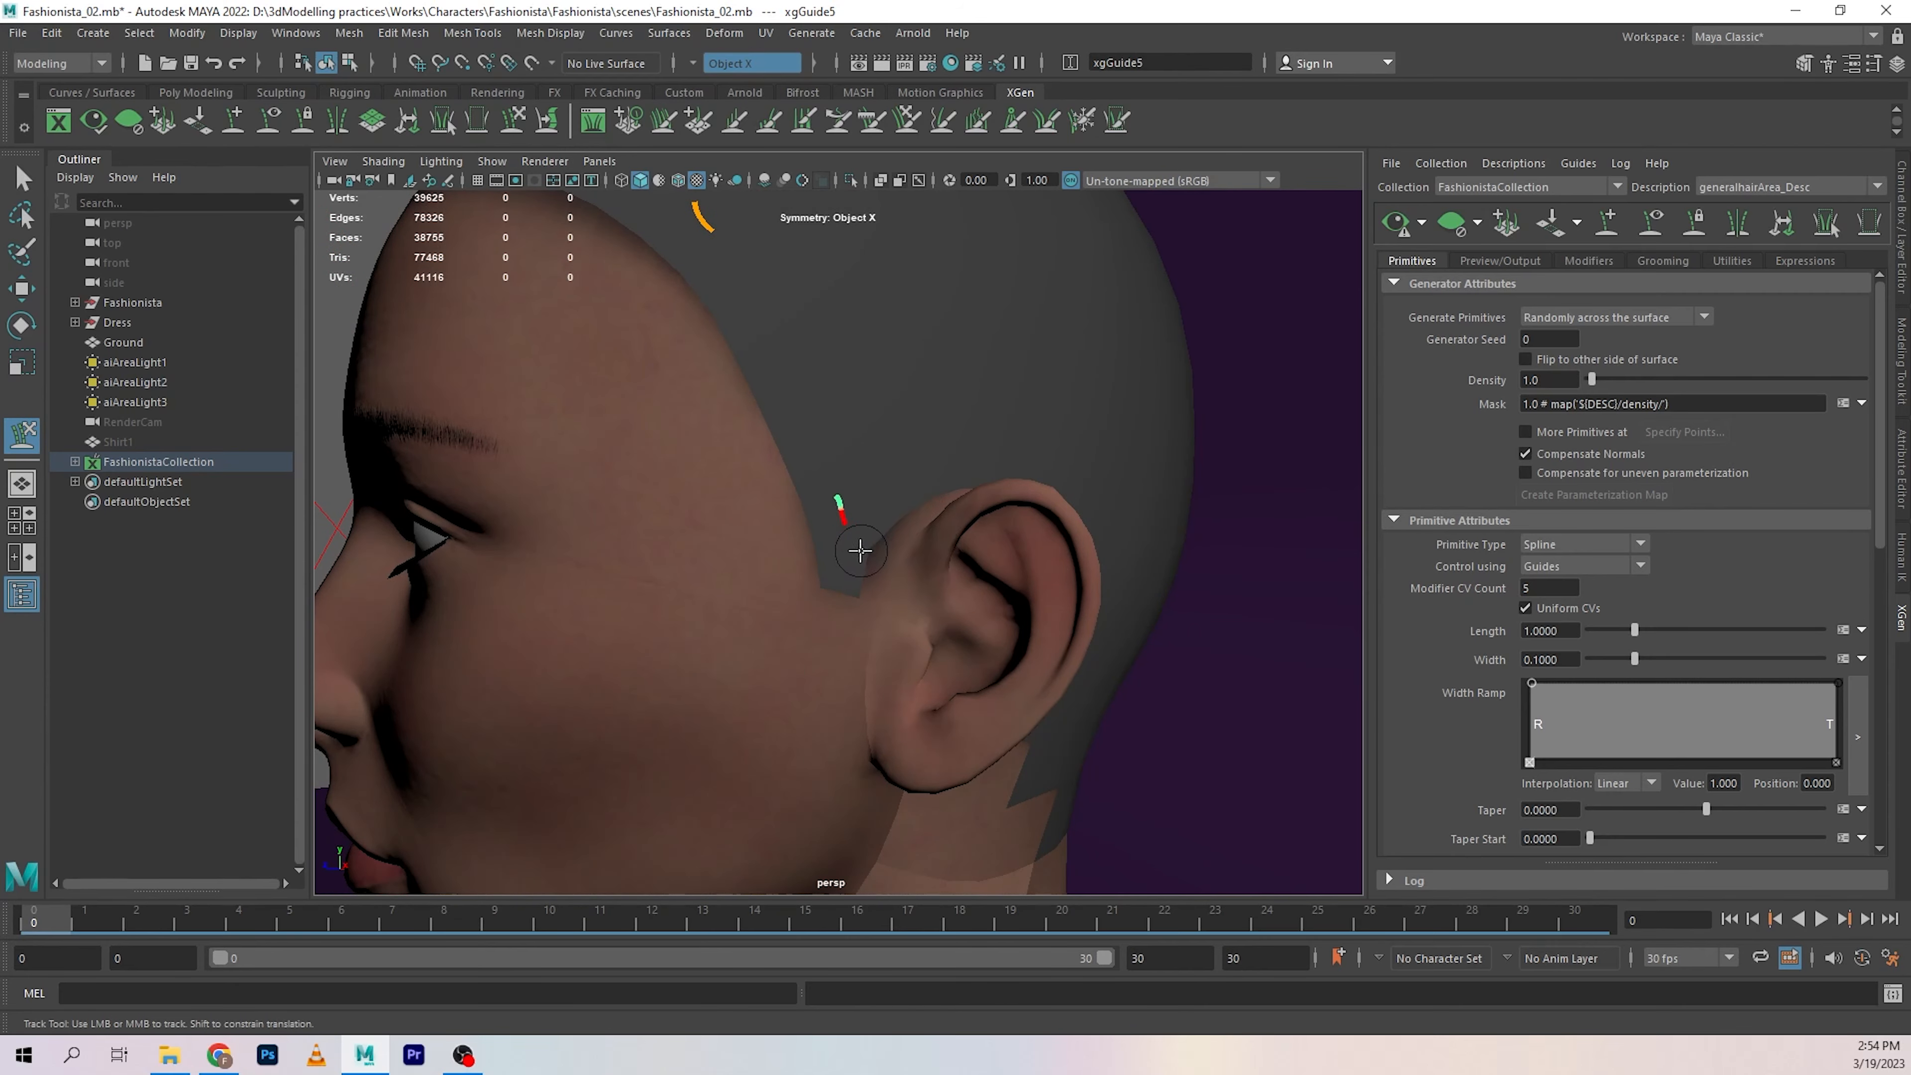
alt+drag(860, 576, 1052, 541)
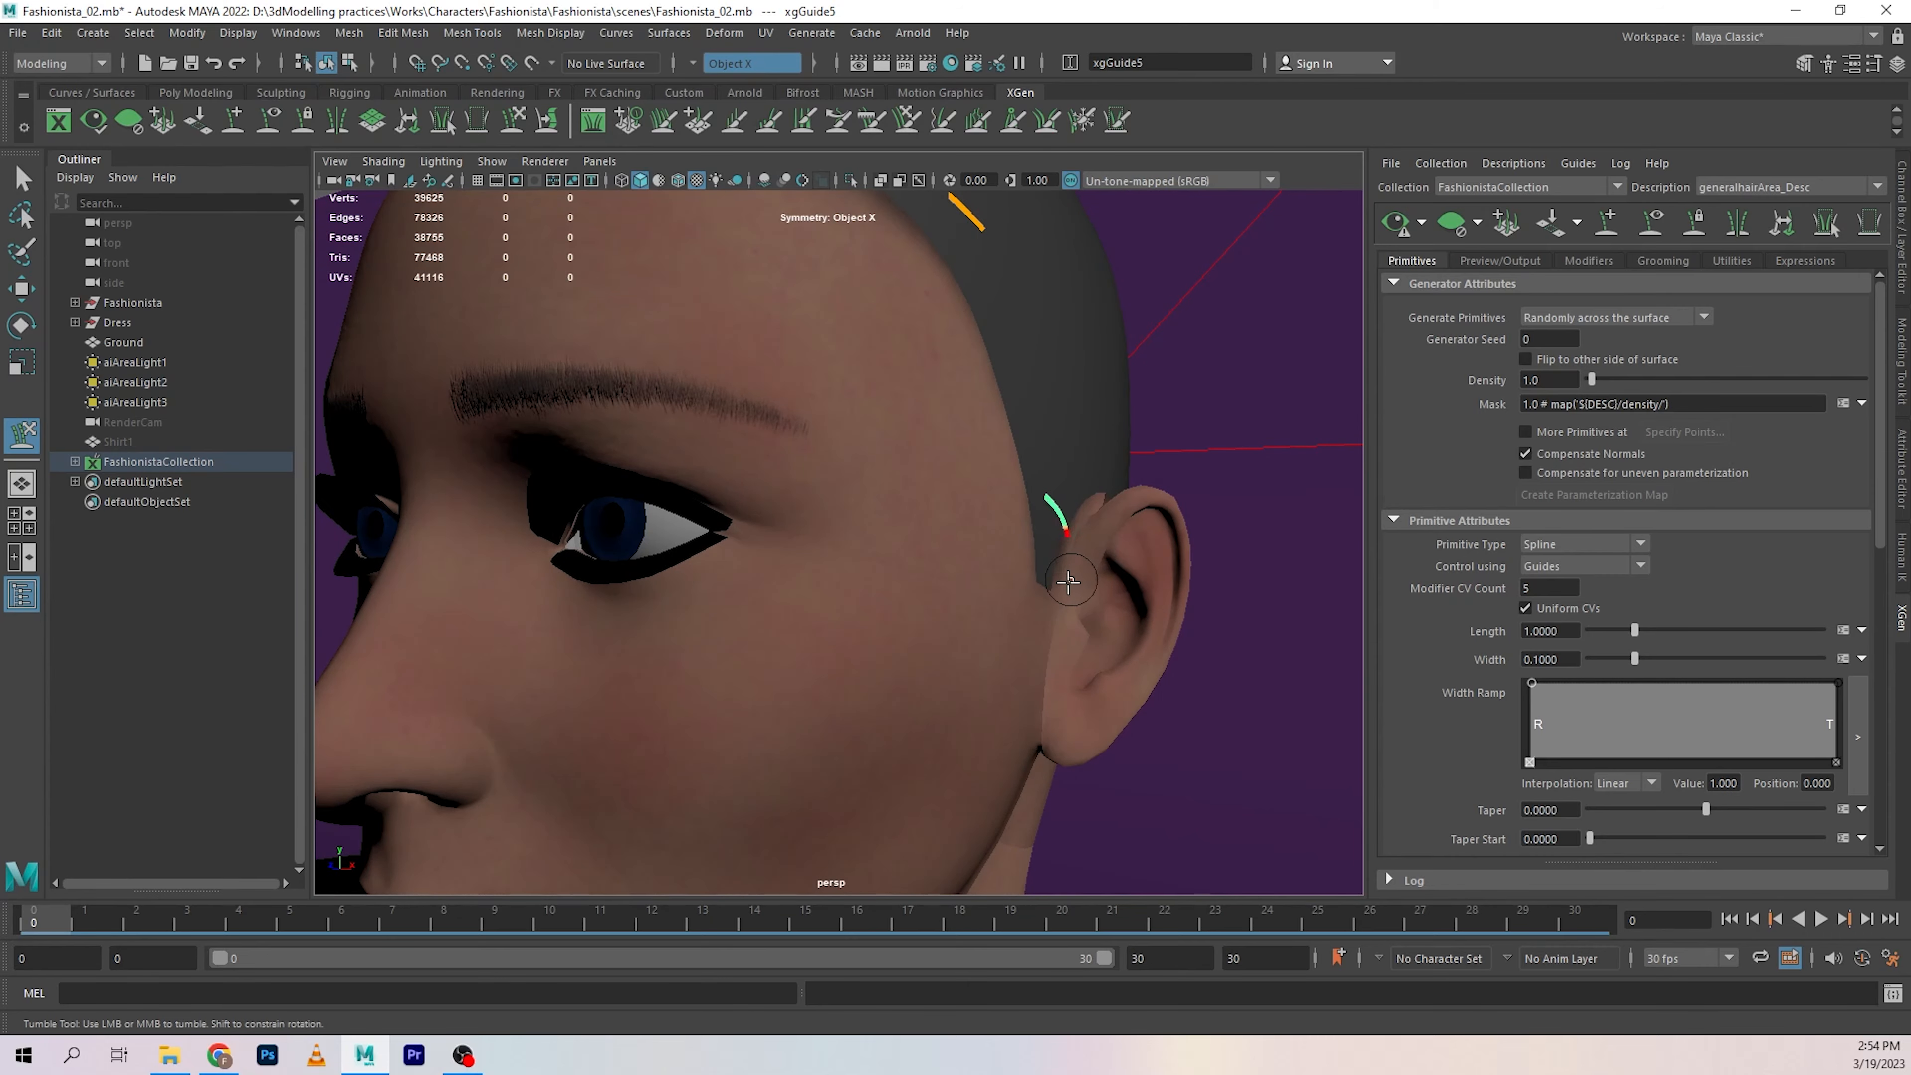
alt+drag(1076, 545, 849, 562)
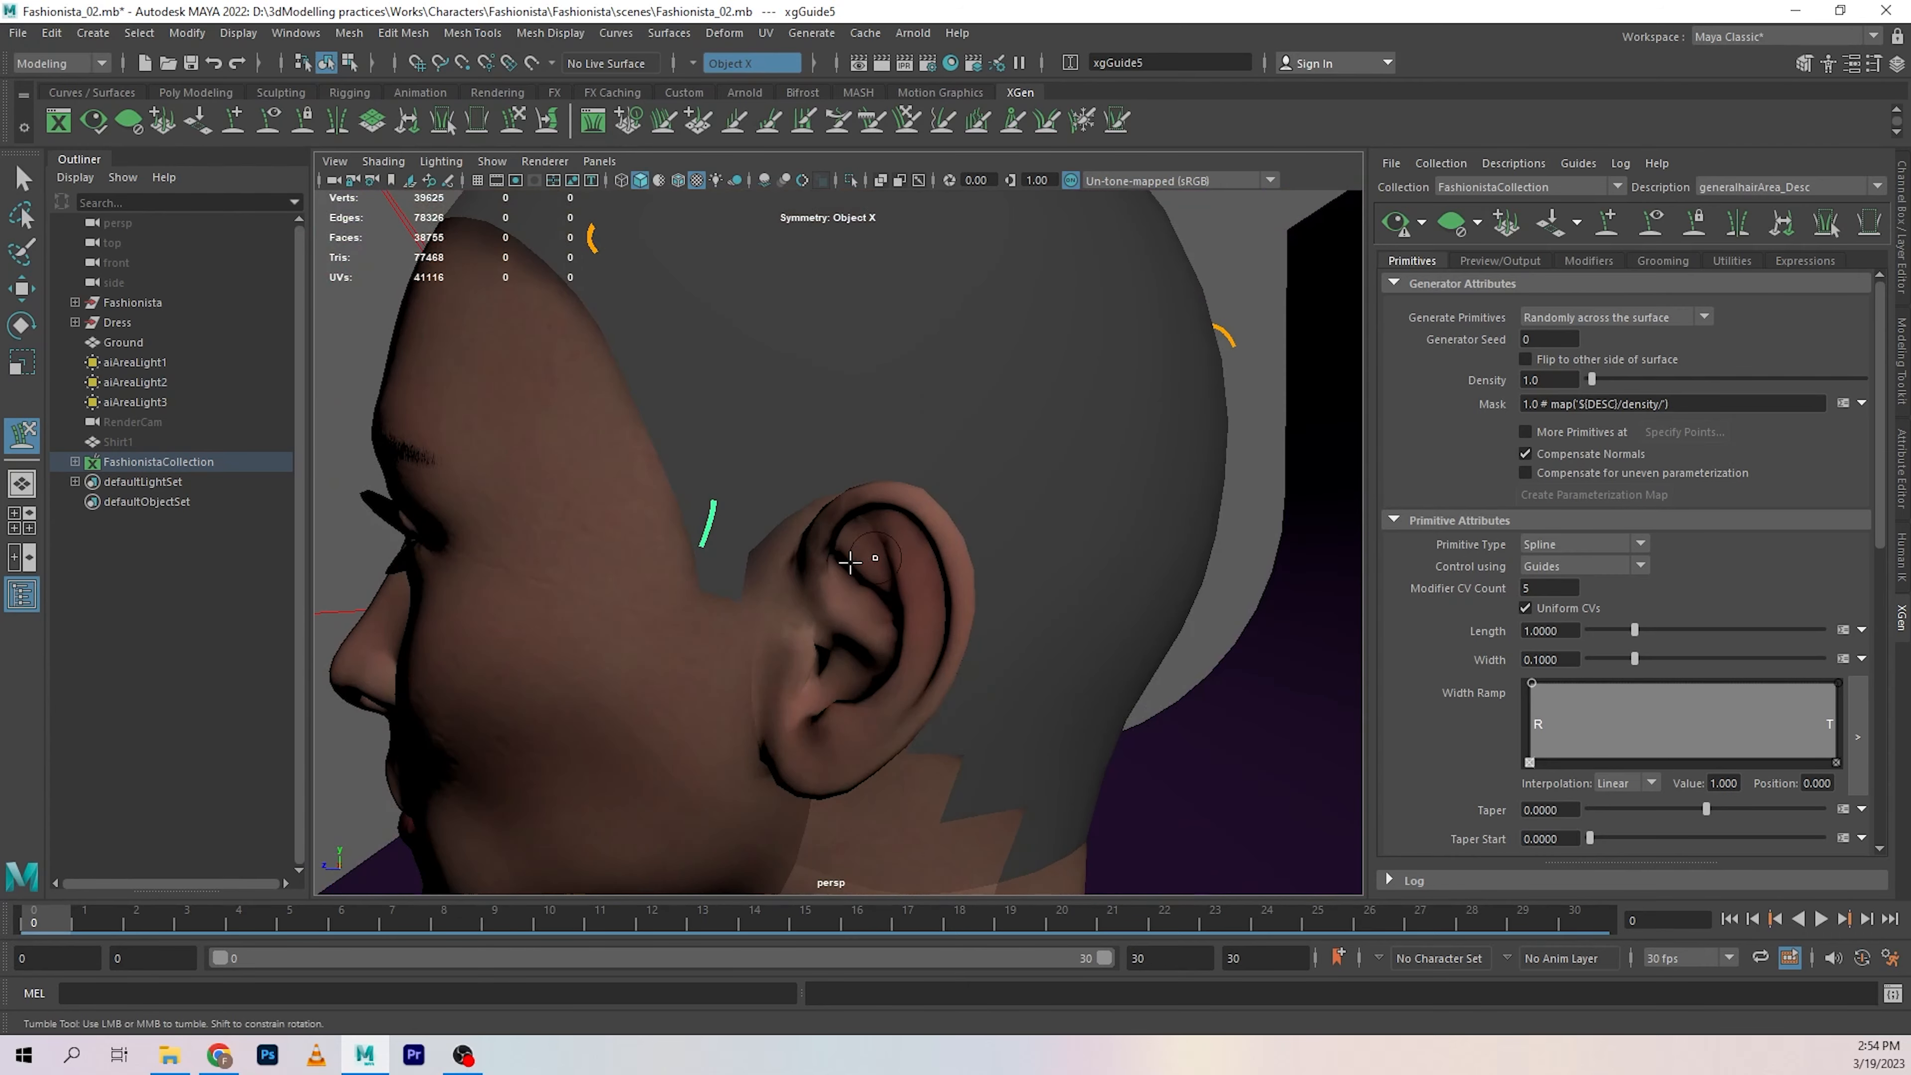
alt+drag(977, 534, 1084, 527)
alt+right_drag(1083, 527, 938, 508)
alt+drag(939, 508, 1053, 568)
alt+right_drag(1053, 568, 1115, 633)
mouse_move(1114, 633)
alt+mouse_down()
mouse_move(1101, 662)
mouse_move(1114, 648)
alt+mouse_up()
Add a sixth guide on the upper back of the head, behind and above the ear.
click(1591, 230)
mouse_move(1002, 461)
alt+mouse_down()
mouse_move(793, 470)
mouse_move(845, 554)
mouse_move(703, 512)
mouse_move(820, 499)
mouse_move(817, 519)
alt+mouse_up()
click(866, 559)
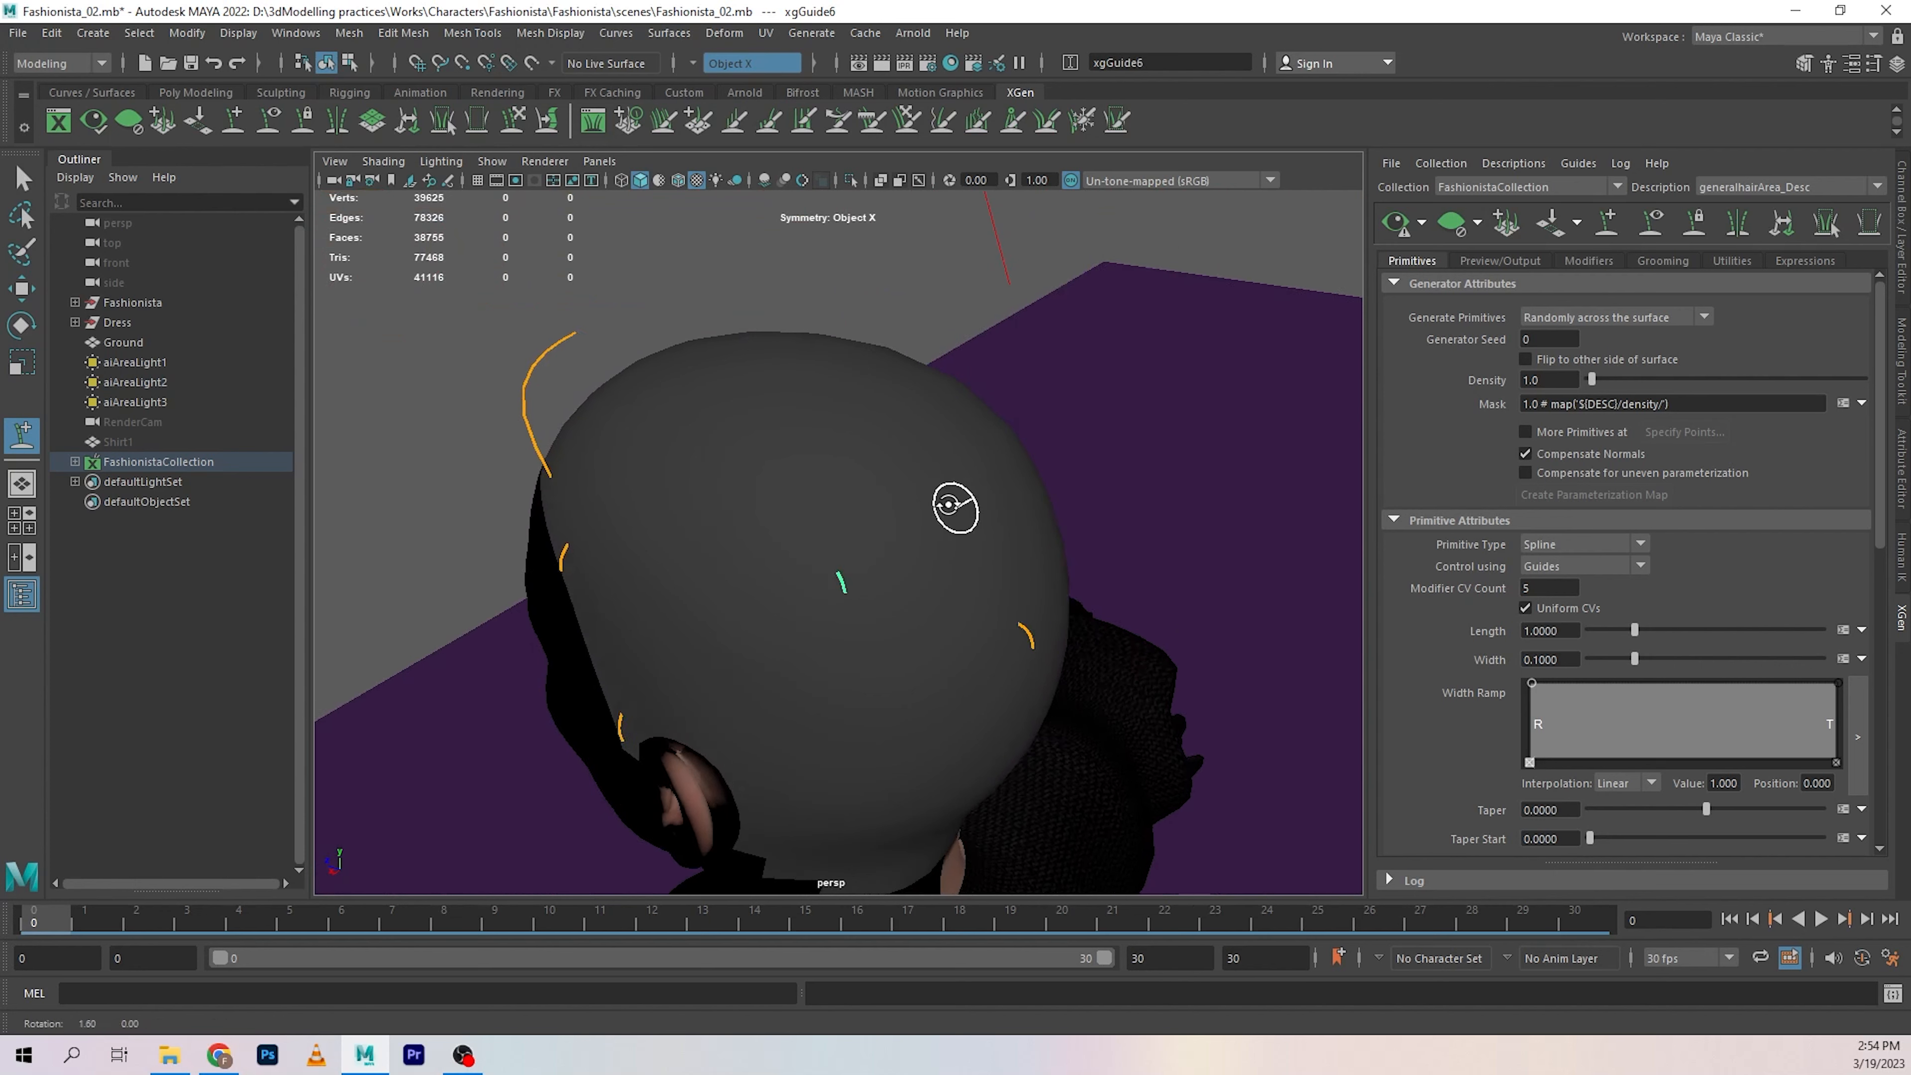
alt+drag(947, 512, 861, 504)
Scale up the new guide on the back of the head to lengthen it.
click(513, 123)
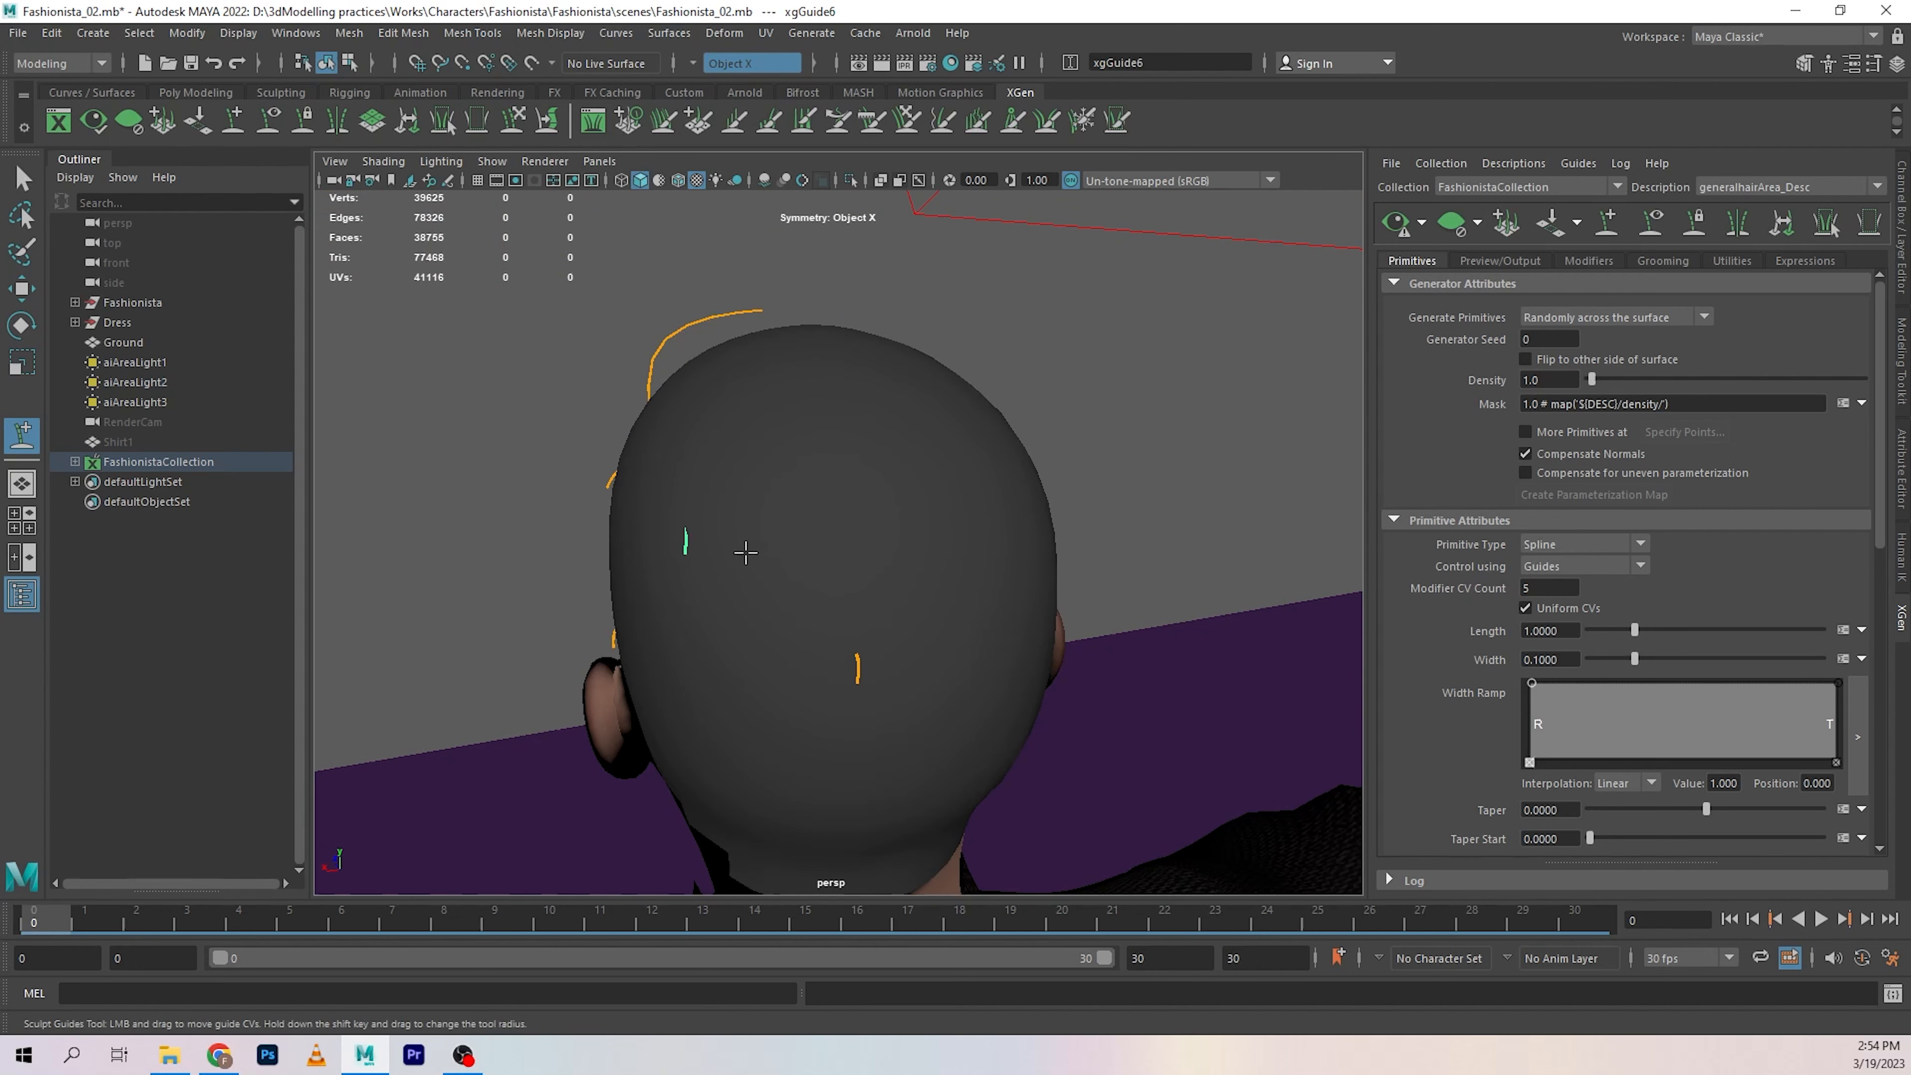
mouse_move(746, 550)
alt+mouse_down()
mouse_move(853, 508)
mouse_move(1040, 529)
alt+mouse_up()
alt+drag(1054, 361, 751, 486)
key(r)
scroll(786, 470, down, 2)
Sculpt the back guide so it bends over the crown toward the opposite side.
key(y)
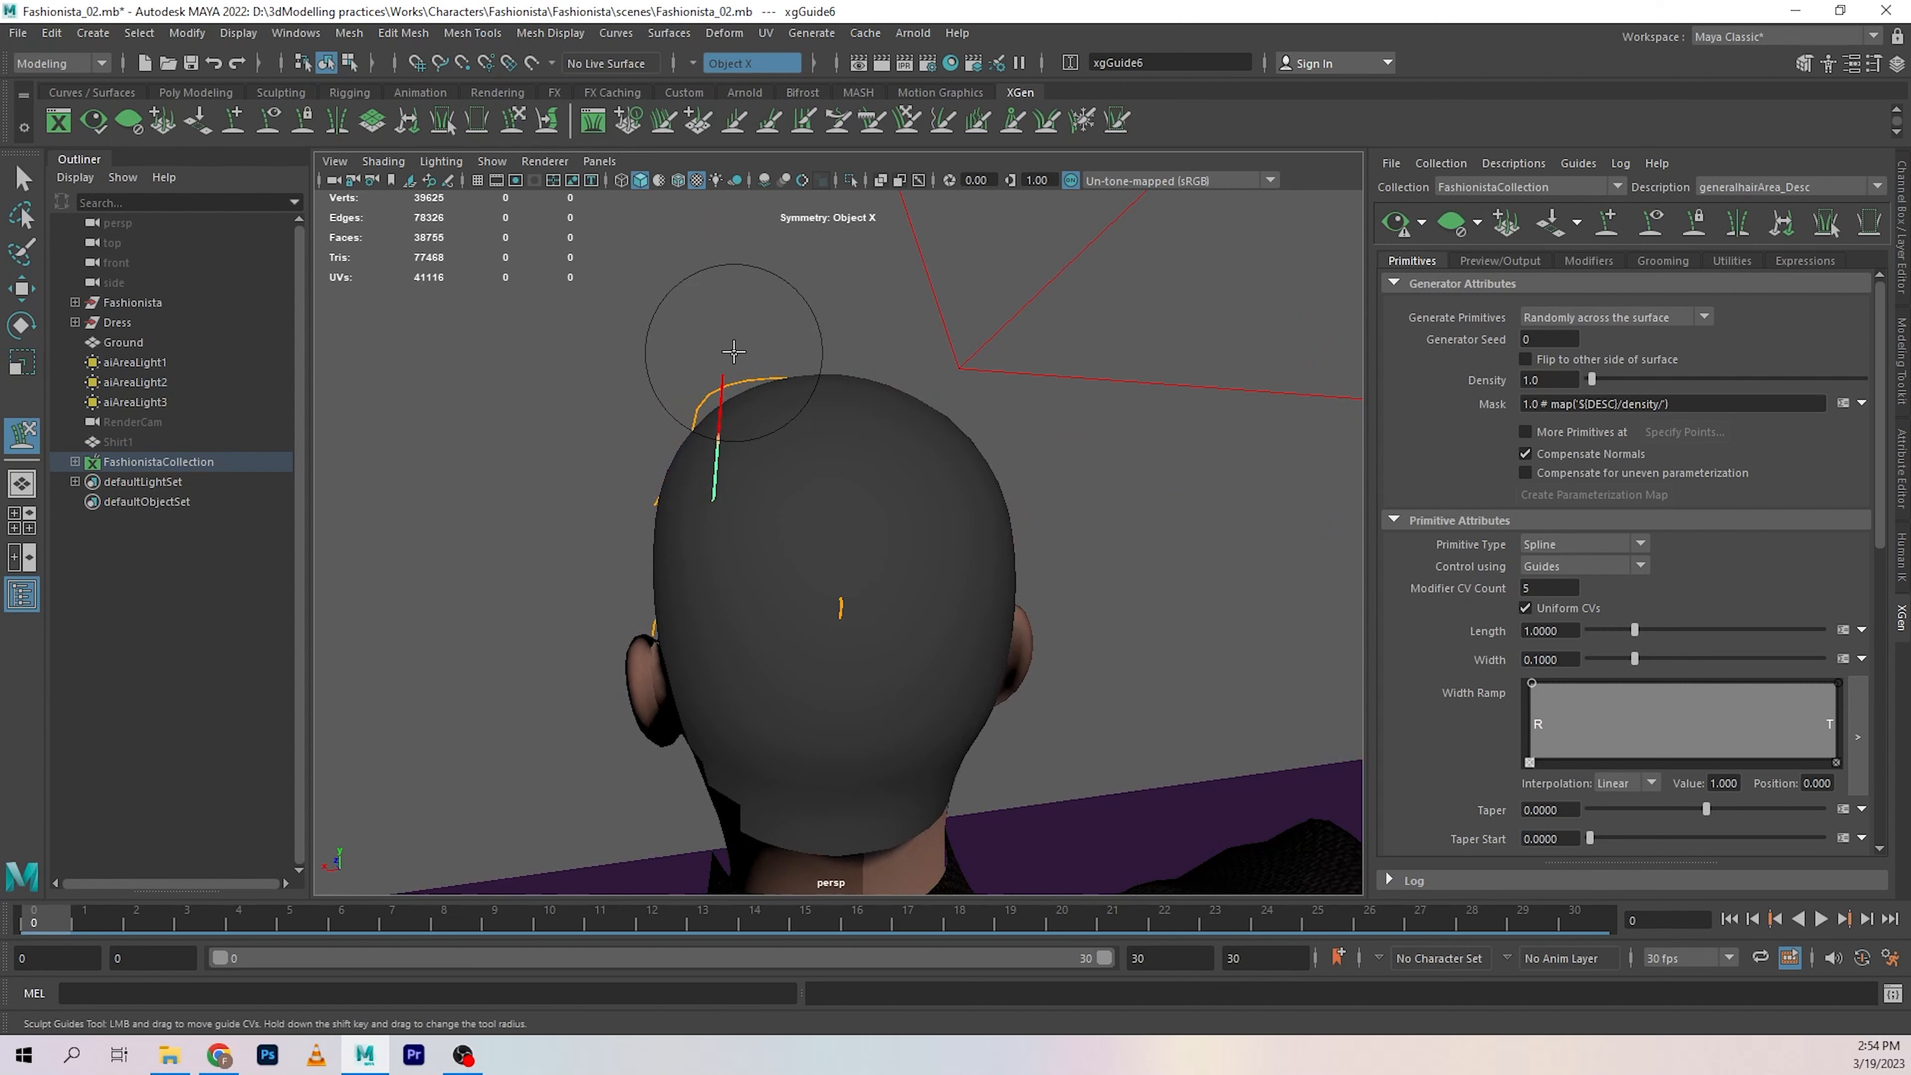
drag(737, 345, 950, 382)
drag(768, 506, 628, 434)
drag(802, 440, 810, 419)
Scale the back guide up further and refine its curve around the crown with the Sculpt Guides tool.
key(r)
mouse_move(711, 501)
mouse_down()
mouse_move(819, 491)
mouse_move(786, 461)
mouse_up()
click(517, 121)
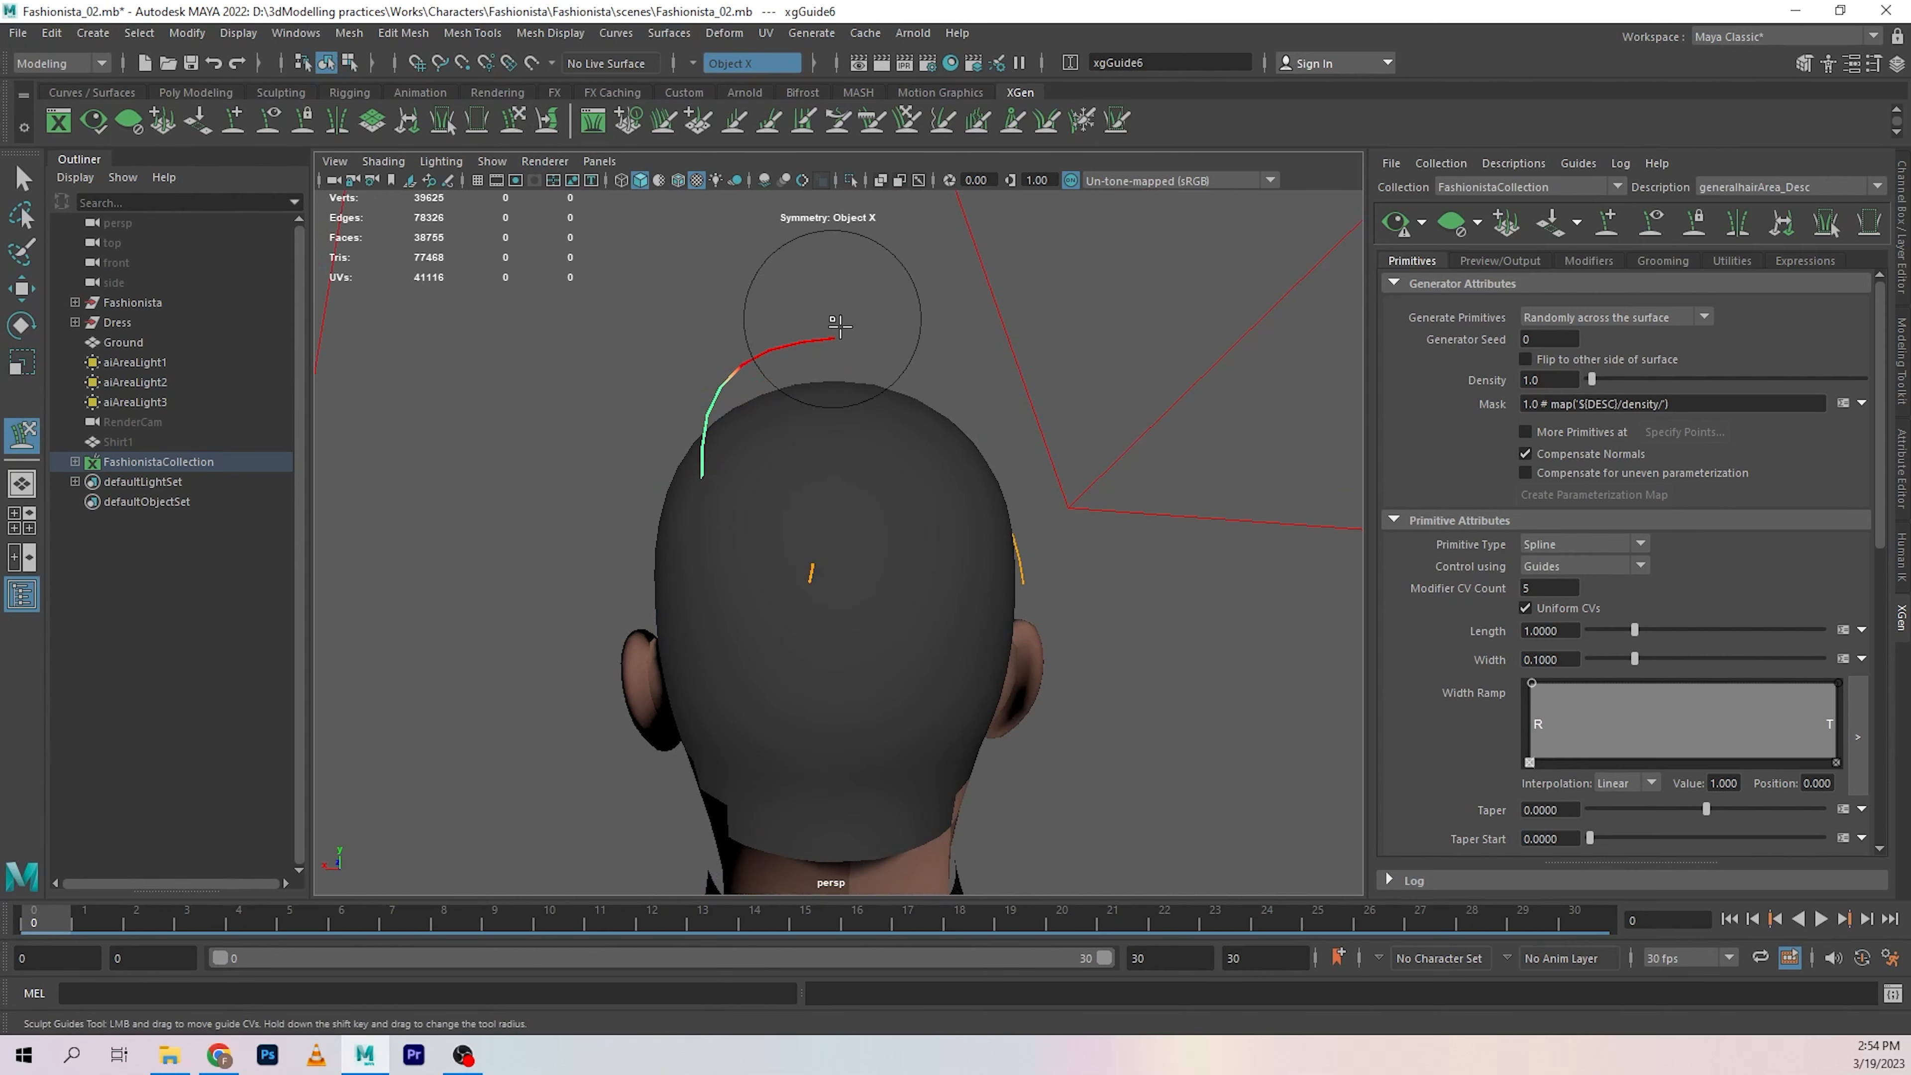
mouse_move(875, 342)
mouse_down()
mouse_move(895, 329)
mouse_move(926, 439)
mouse_move(709, 468)
mouse_move(1075, 512)
mouse_move(1058, 470)
mouse_move(818, 520)
mouse_move(973, 553)
mouse_move(1029, 490)
mouse_move(1122, 483)
mouse_move(1088, 568)
mouse_move(955, 440)
mouse_move(1004, 451)
mouse_up()
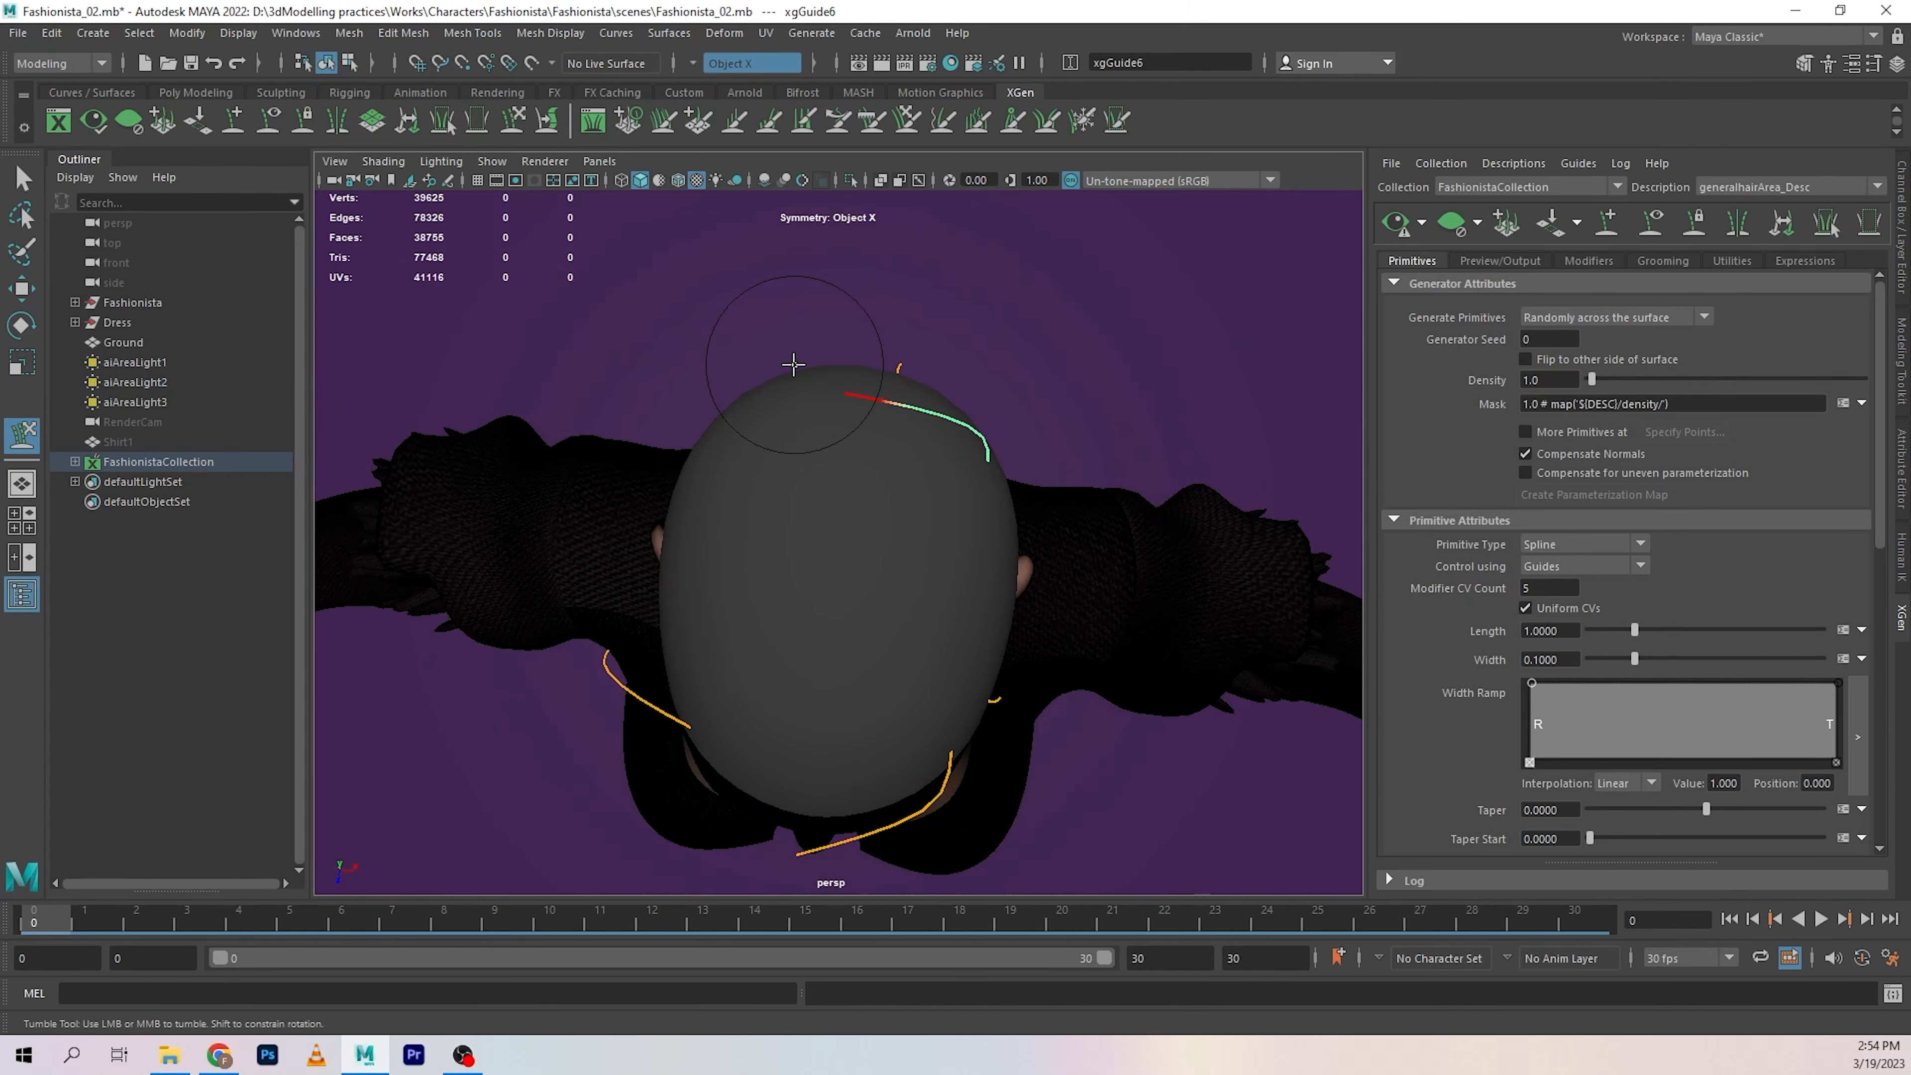
mouse_move(828, 426)
alt+mouse_down()
mouse_move(860, 491)
mouse_move(1045, 460)
mouse_move(1014, 491)
mouse_move(1024, 537)
mouse_move(1004, 462)
mouse_move(1066, 512)
mouse_move(1020, 558)
alt+mouse_up()
mouse_move(1024, 427)
mouse_down()
mouse_move(992, 412)
mouse_move(1019, 478)
mouse_move(835, 450)
mouse_up()
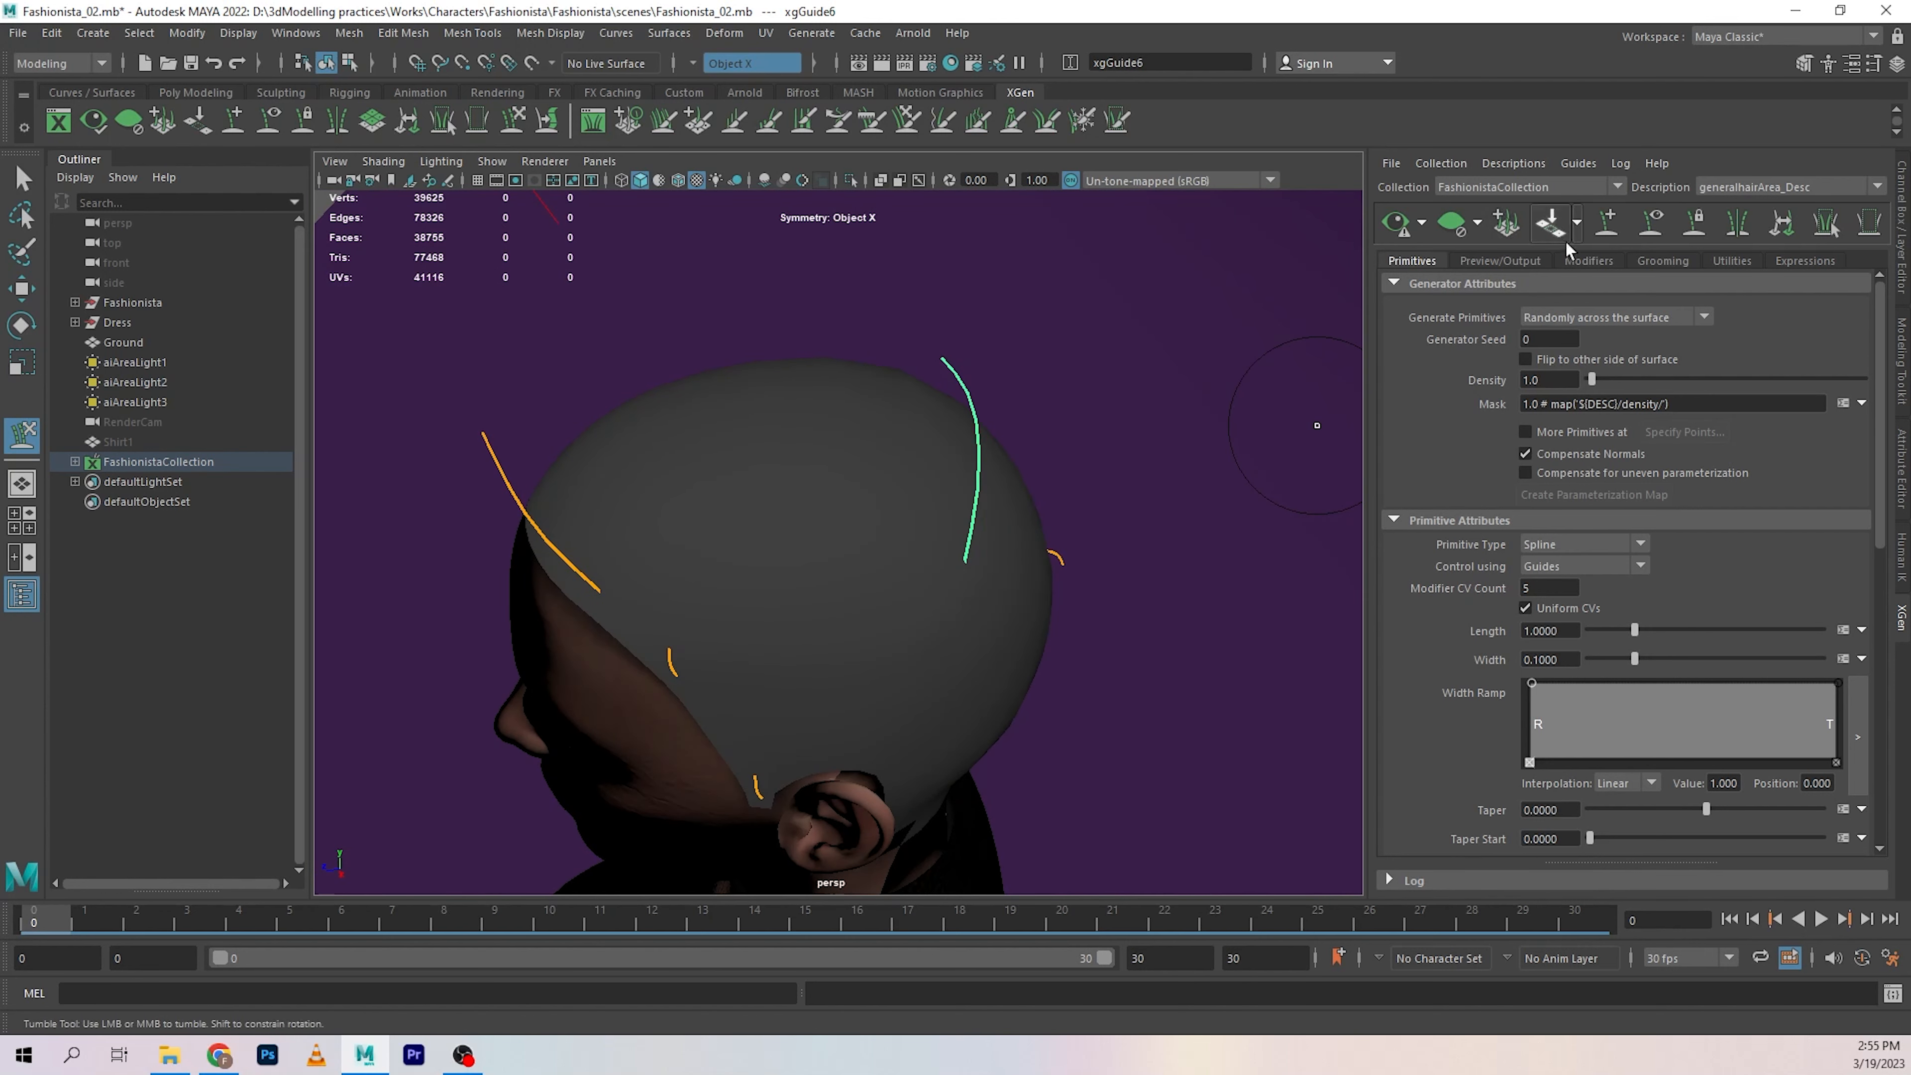
Add a seventh guide on the side of the head between the long front and back guides, and scale it up.
click(1608, 236)
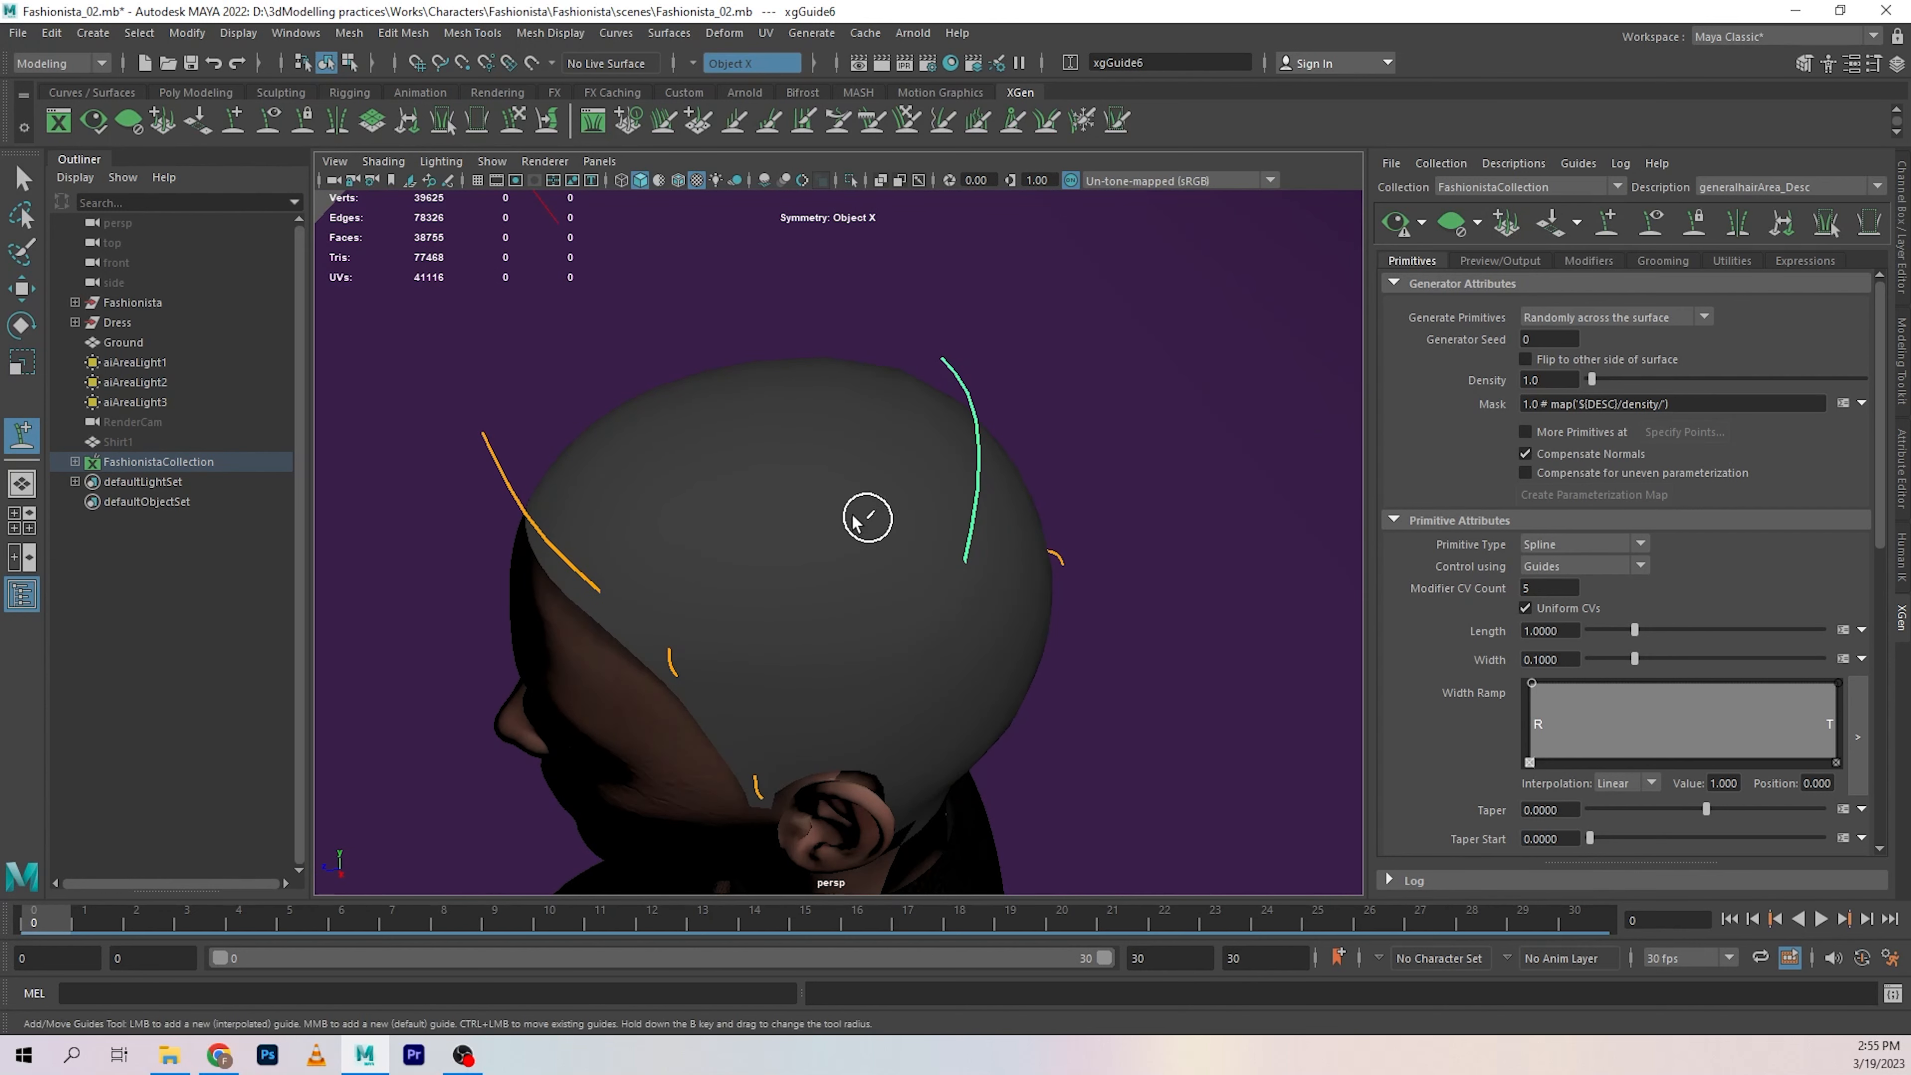
click(769, 557)
alt+drag(840, 555, 973, 534)
key(w)
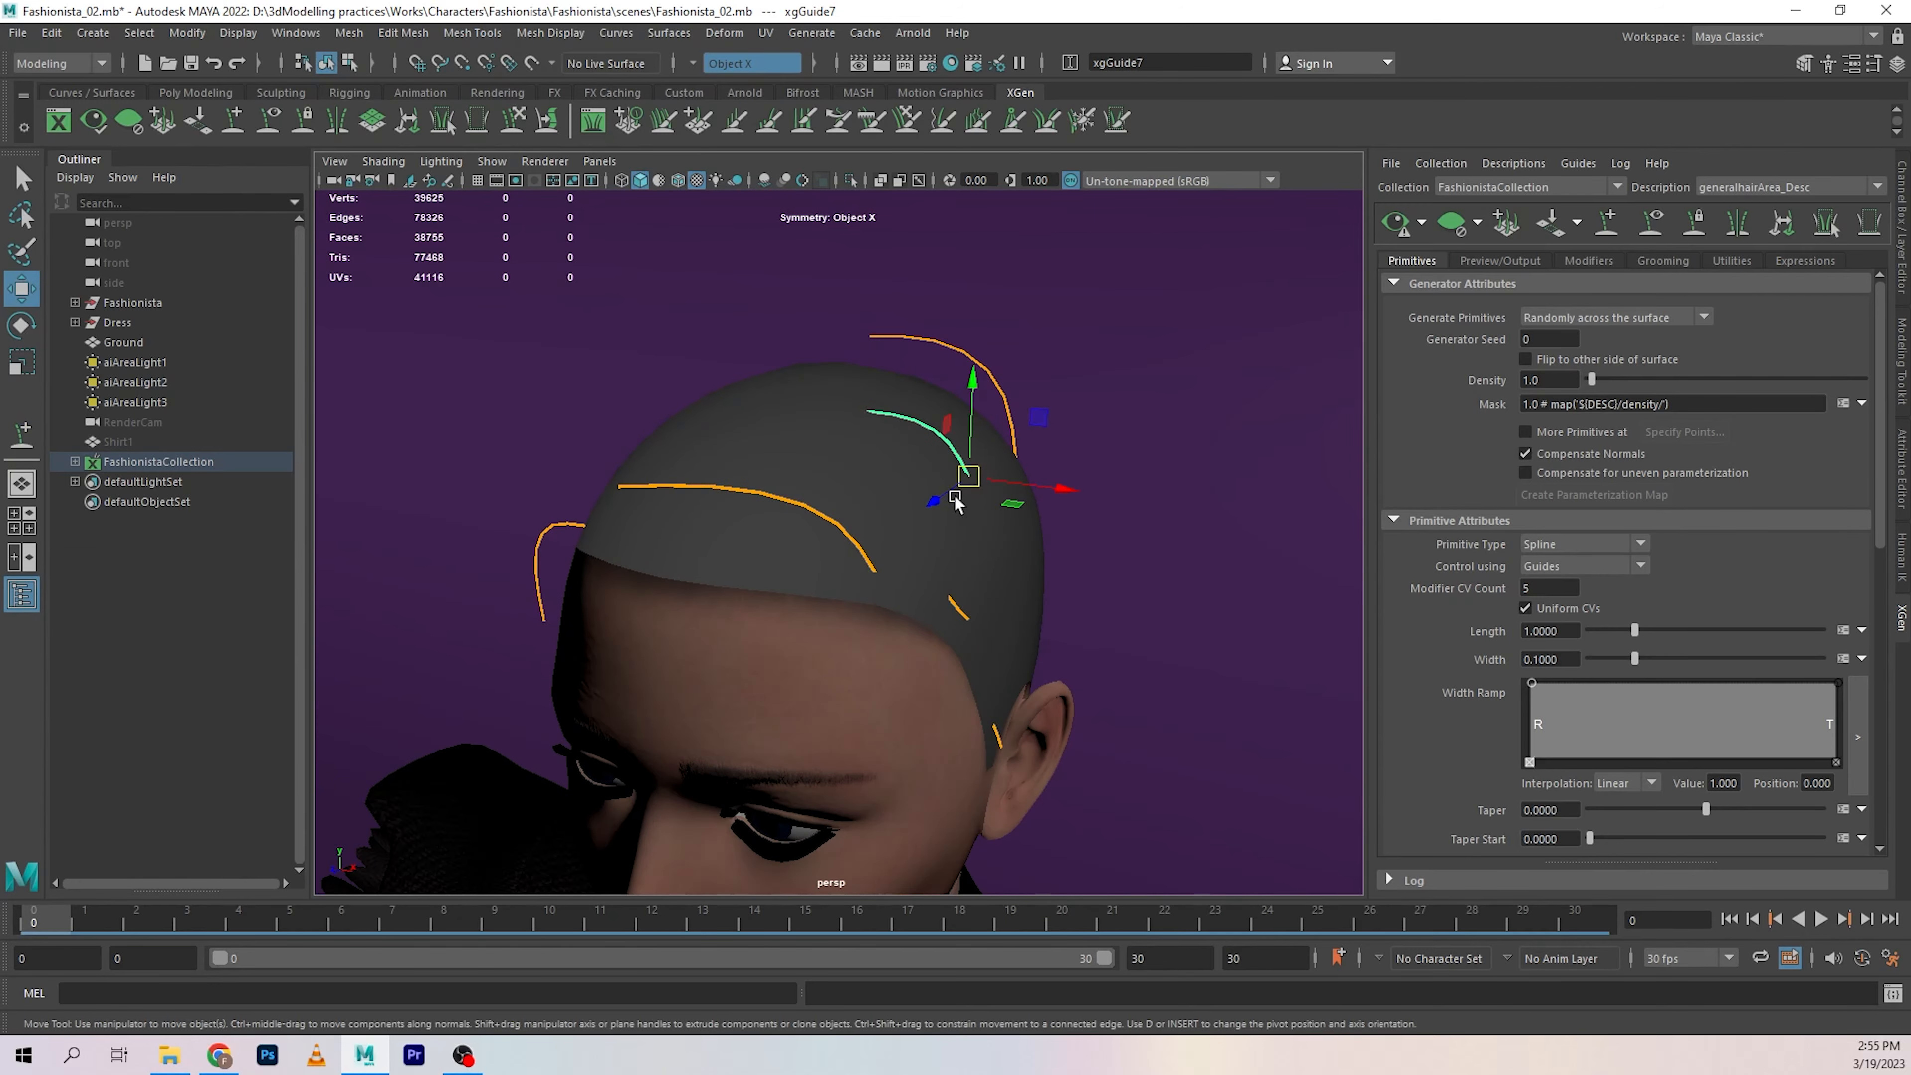
key(e)
alt+drag(994, 457, 1021, 425)
key(r)
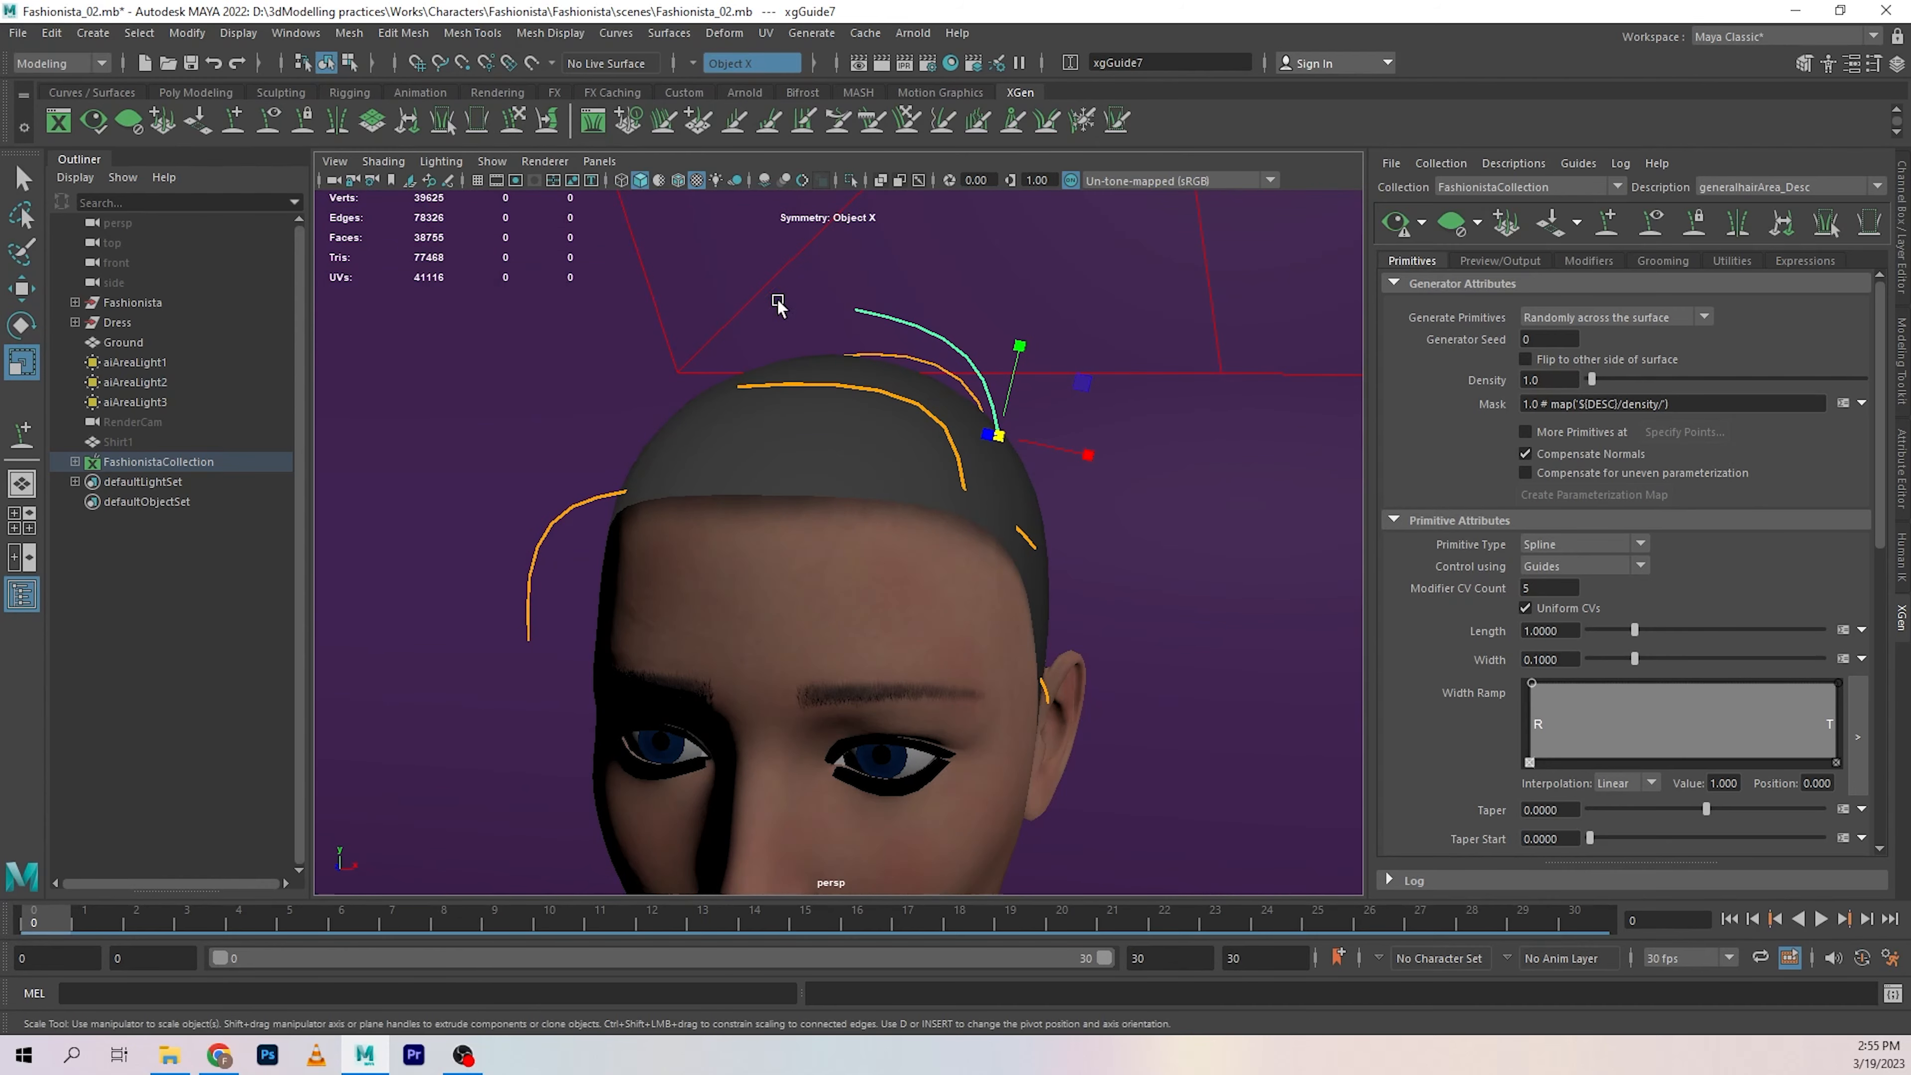
Sculpt the middle side guide so its arc follows the scalp over the top of the head.
key(y)
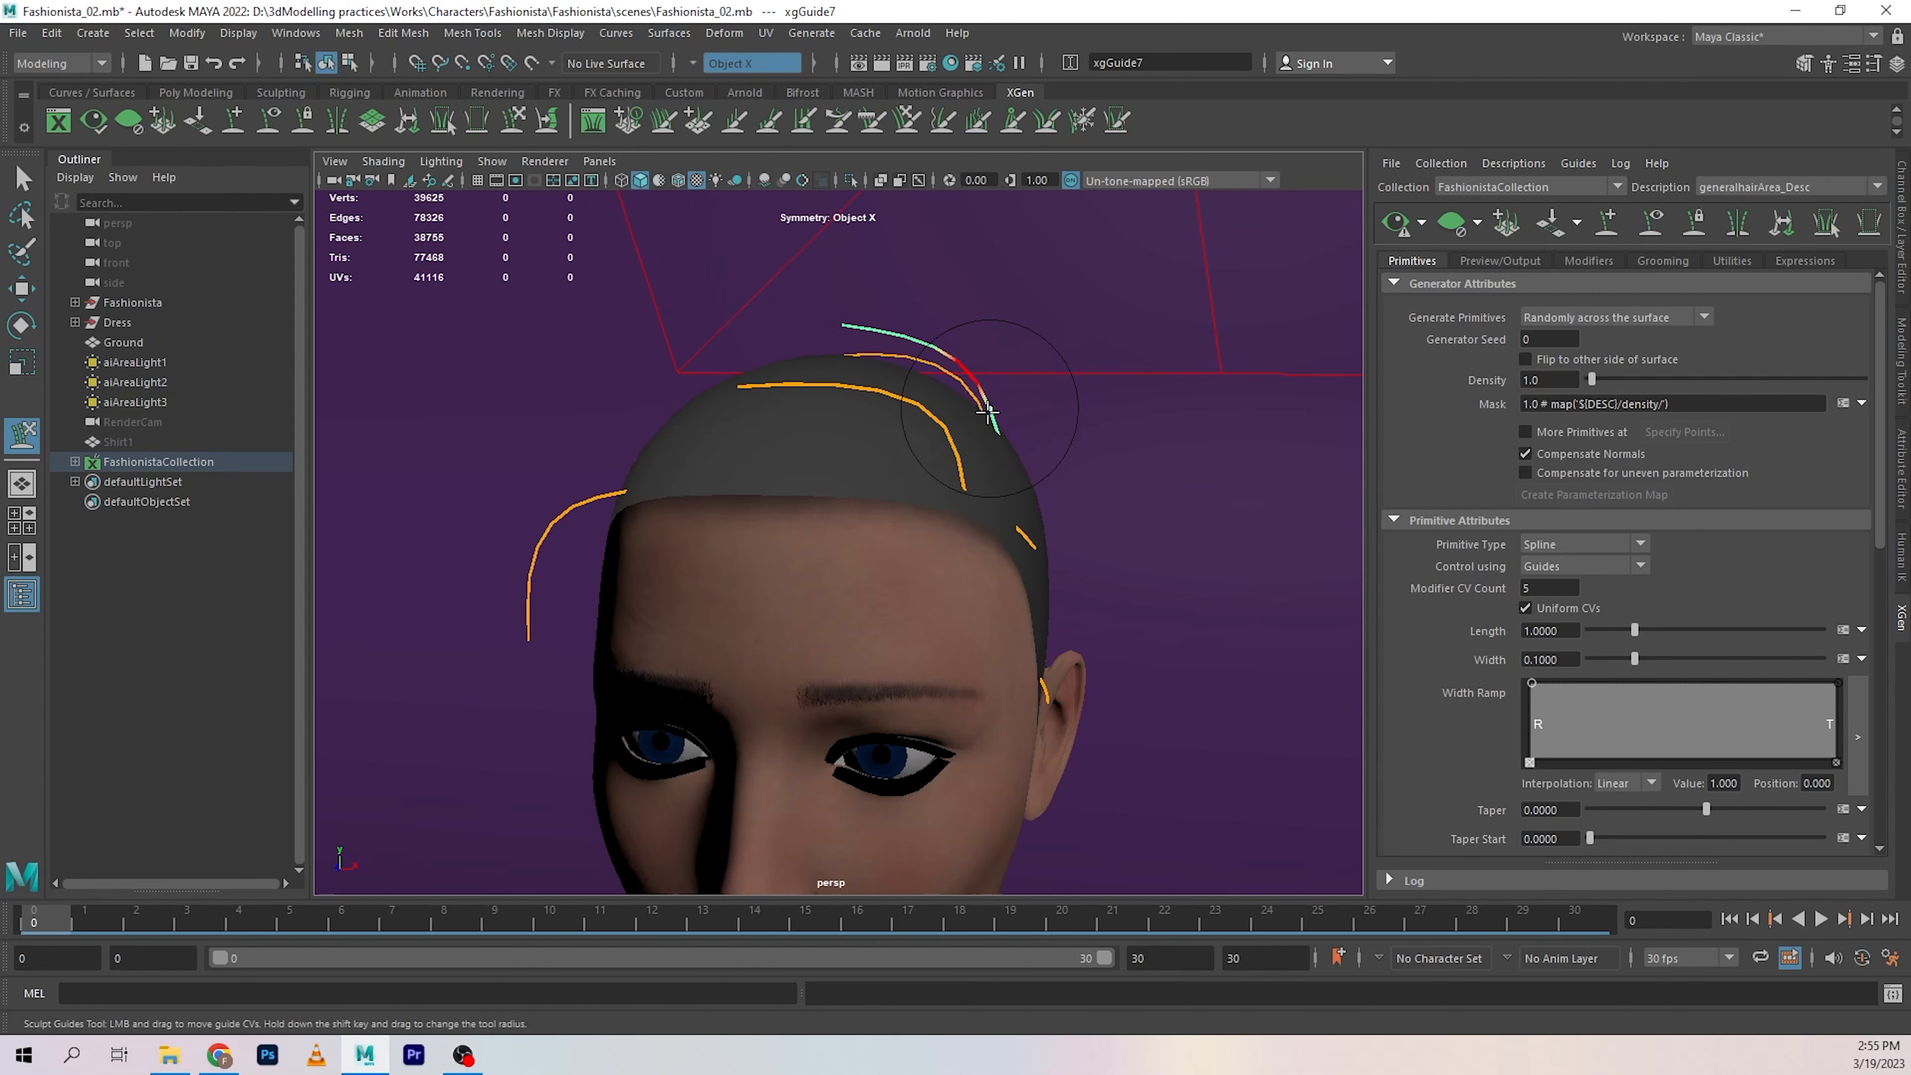
mouse_move(1015, 417)
alt+mouse_down()
mouse_move(772, 333)
mouse_move(606, 380)
mouse_move(683, 342)
mouse_move(940, 429)
mouse_move(1050, 362)
alt+mouse_up()
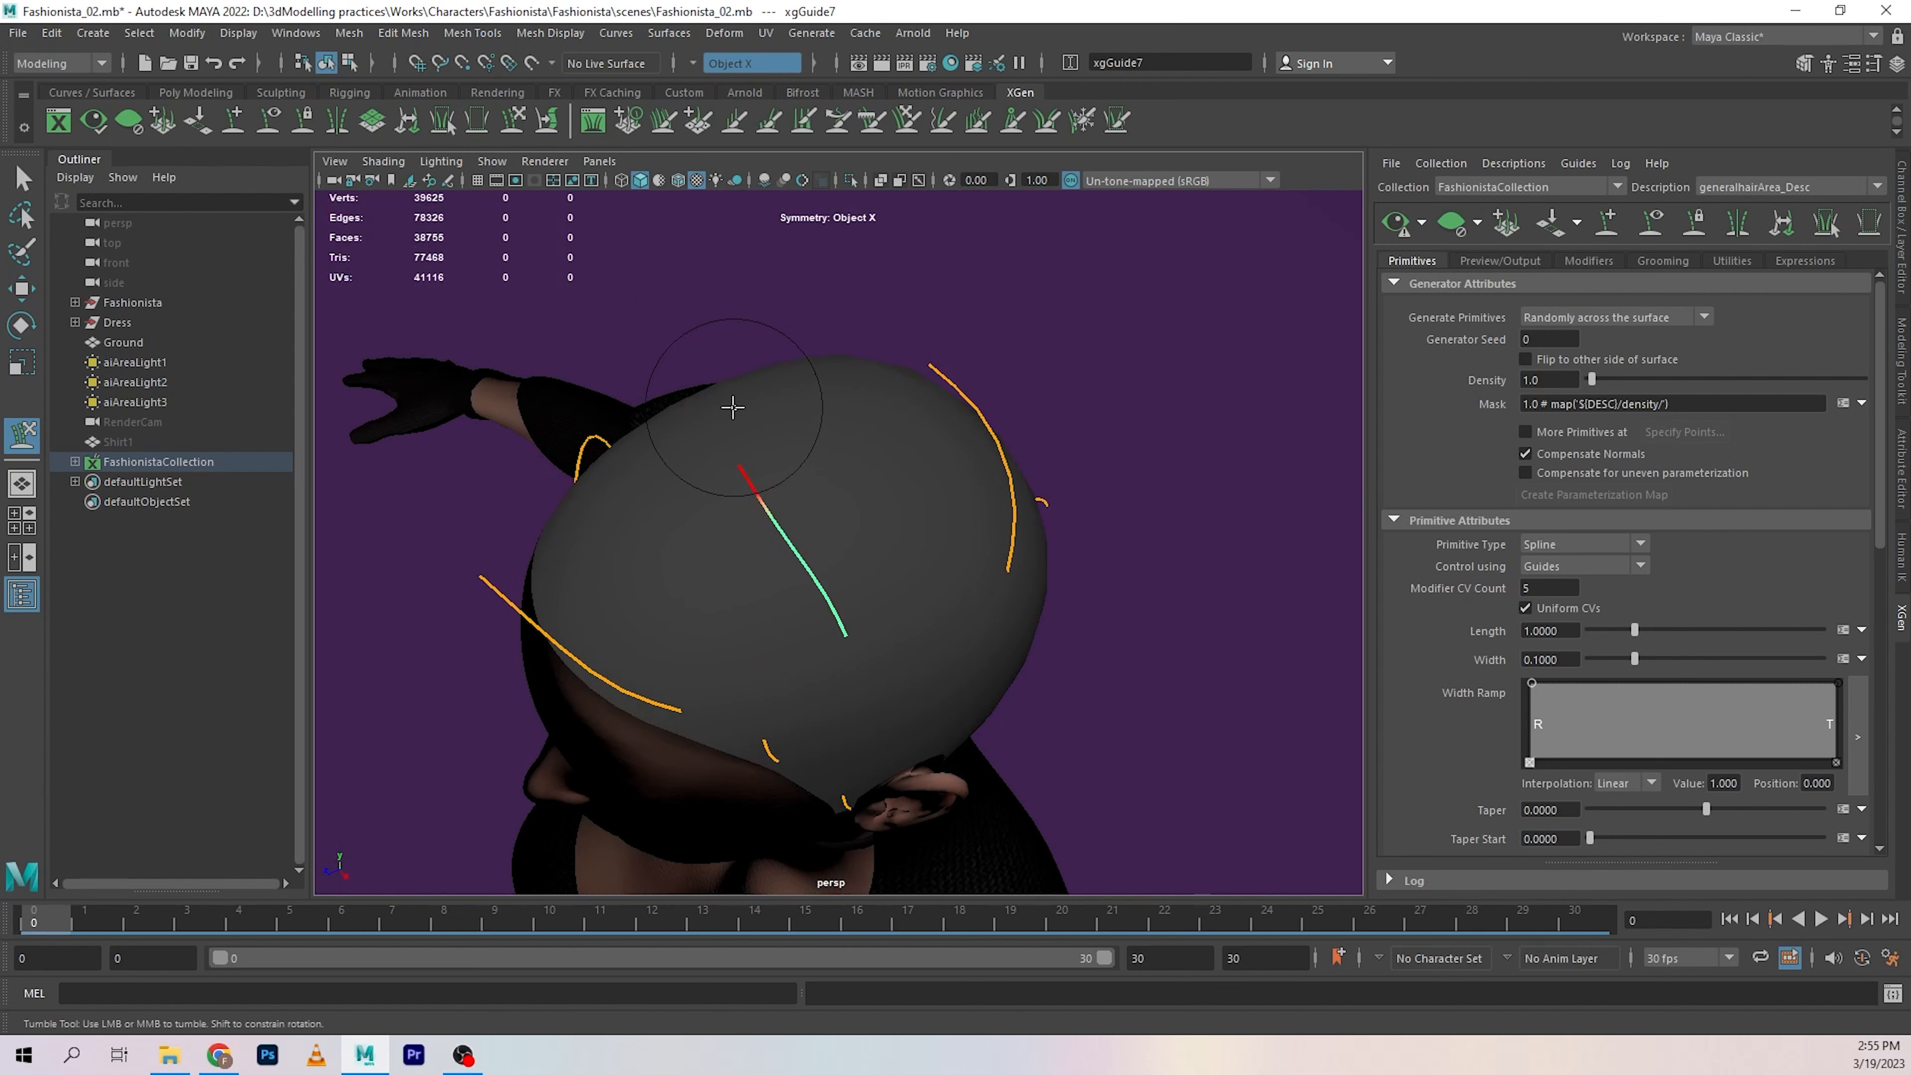
alt+drag(793, 491, 856, 473)
Lengthen the middle side guide further by scaling it up and adjust its curve over the crown.
key(w)
key(r)
drag(905, 607, 953, 614)
alt+drag(760, 543, 849, 474)
key(w)
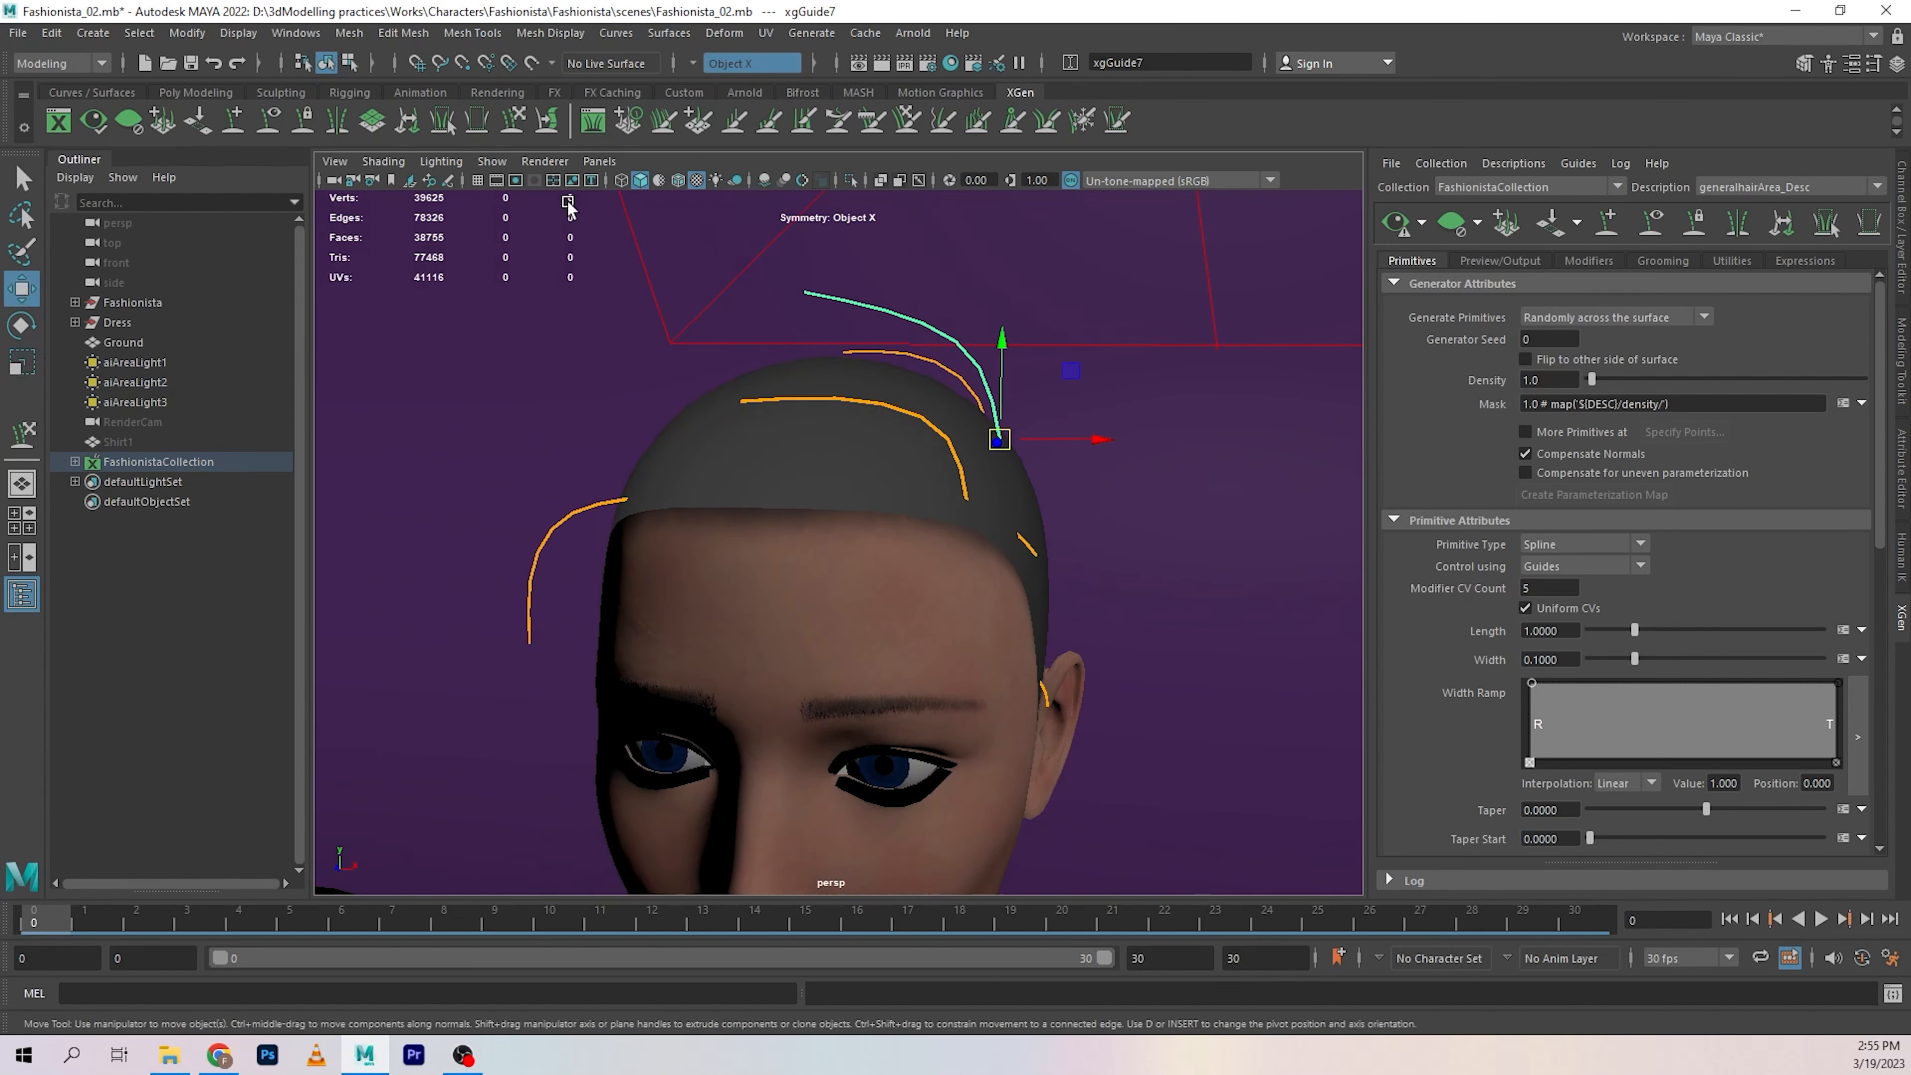
click(517, 118)
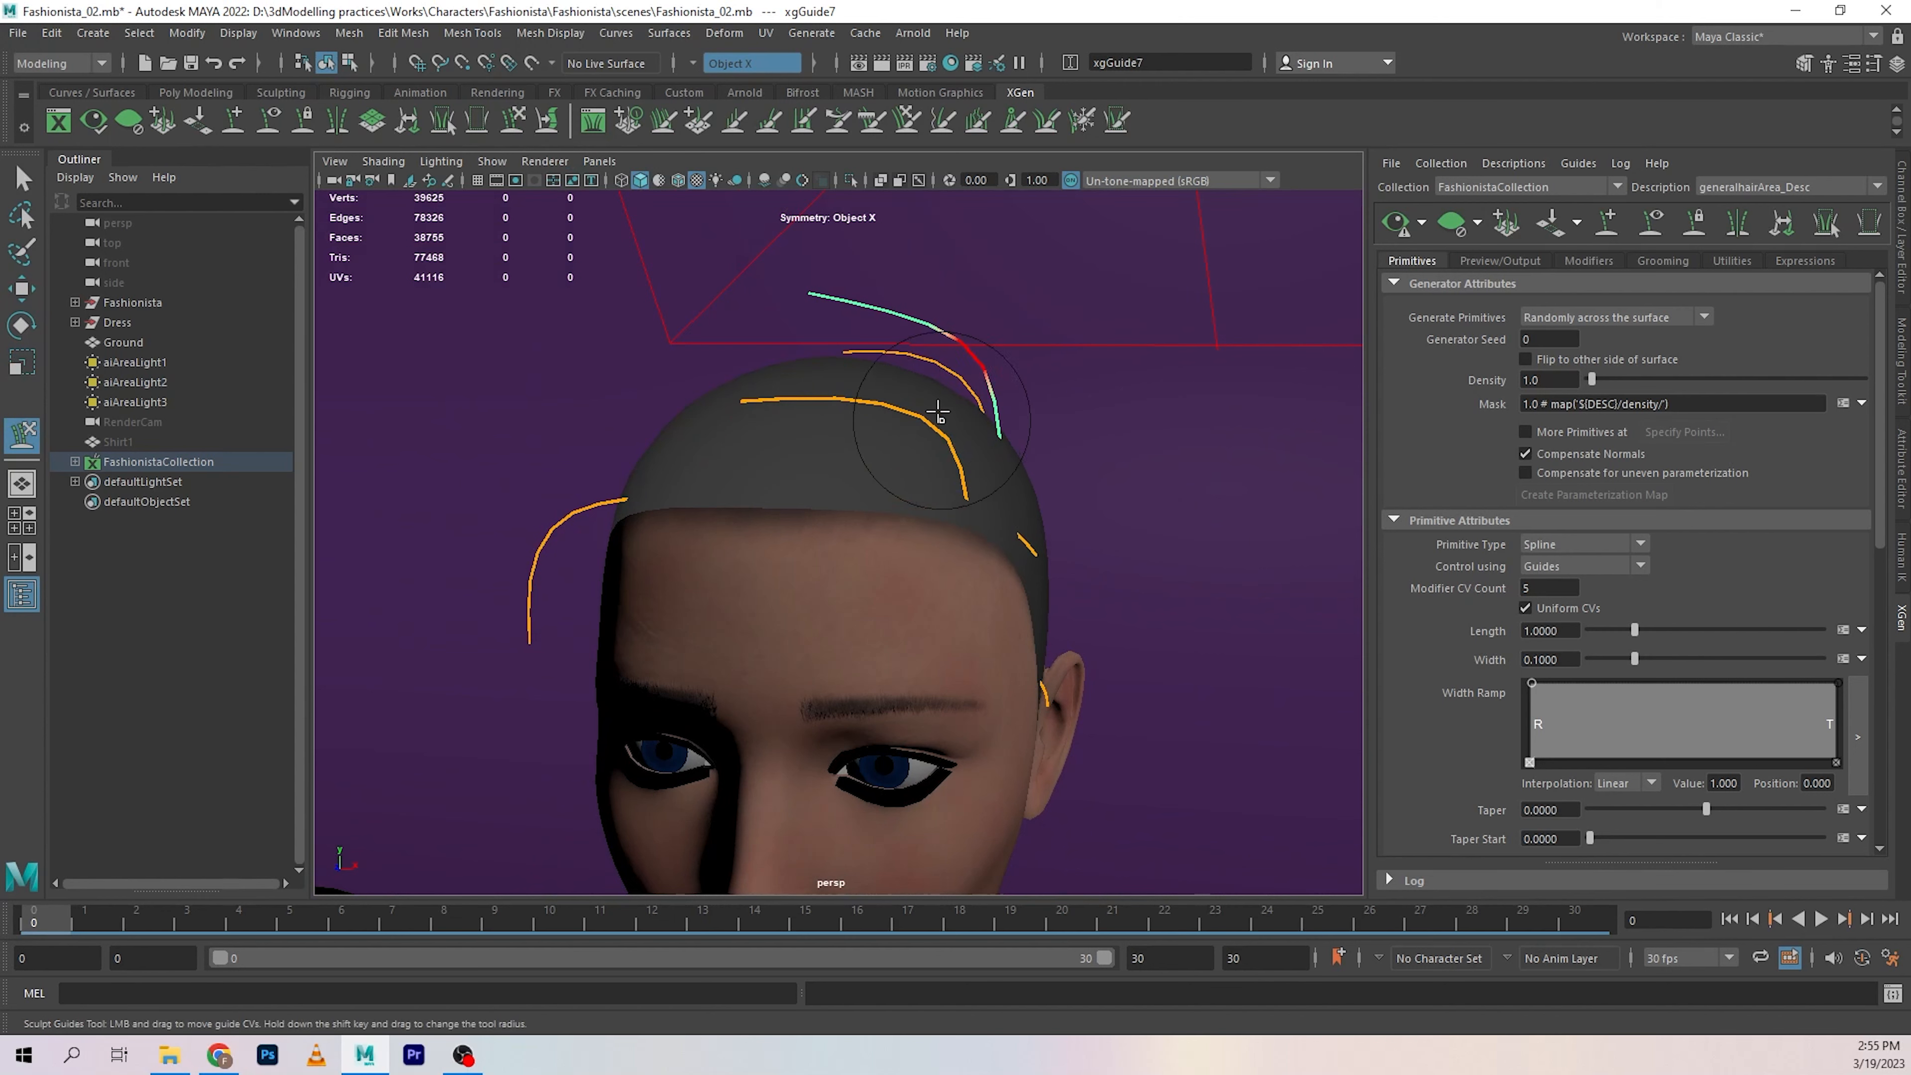
mouse_move(938, 411)
alt+mouse_down()
mouse_move(780, 331)
mouse_move(918, 363)
mouse_move(946, 399)
mouse_move(977, 390)
mouse_move(768, 372)
mouse_move(1013, 467)
alt+mouse_up()
key(w)
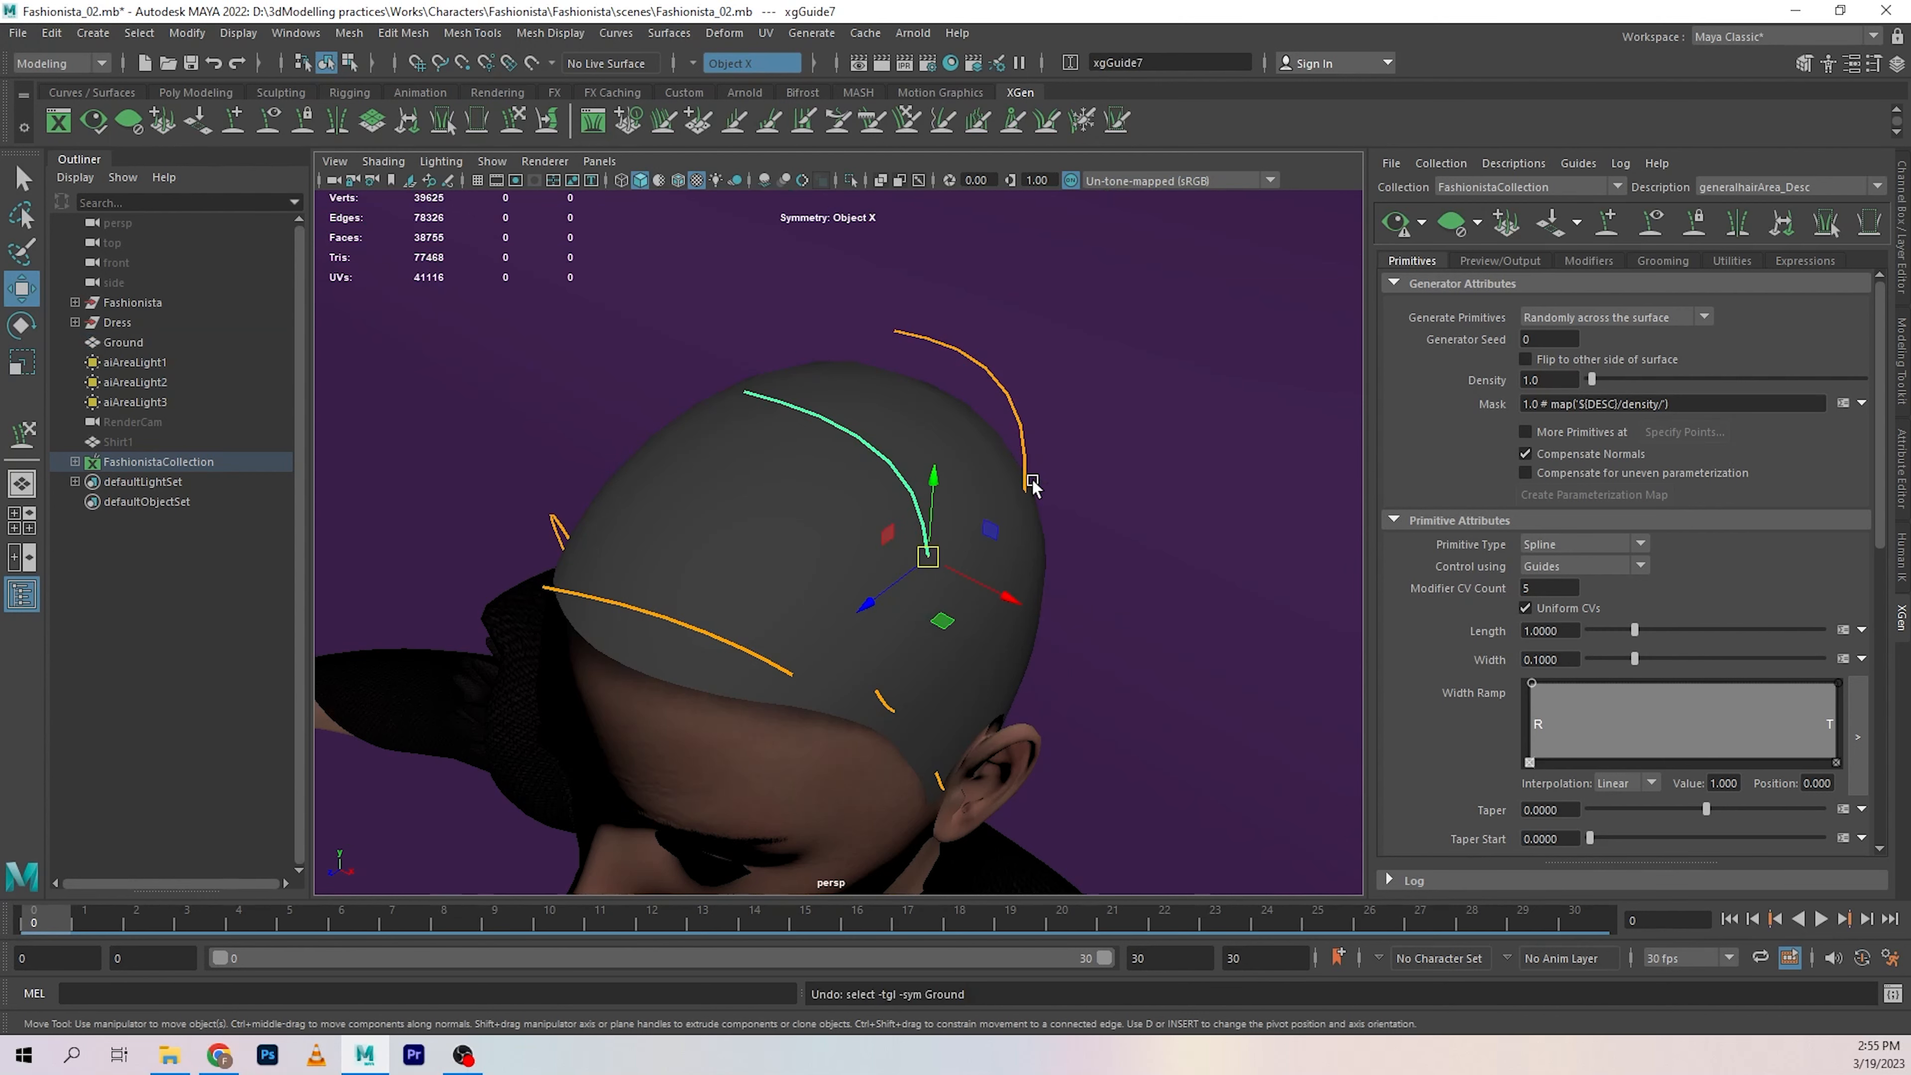
Select the four long guides together, including the one on the opposite side of the hairline.
alt+drag(1034, 482, 688, 444)
drag(616, 266, 851, 485)
alt+drag(851, 484, 1315, 493)
alt+drag(736, 531, 649, 517)
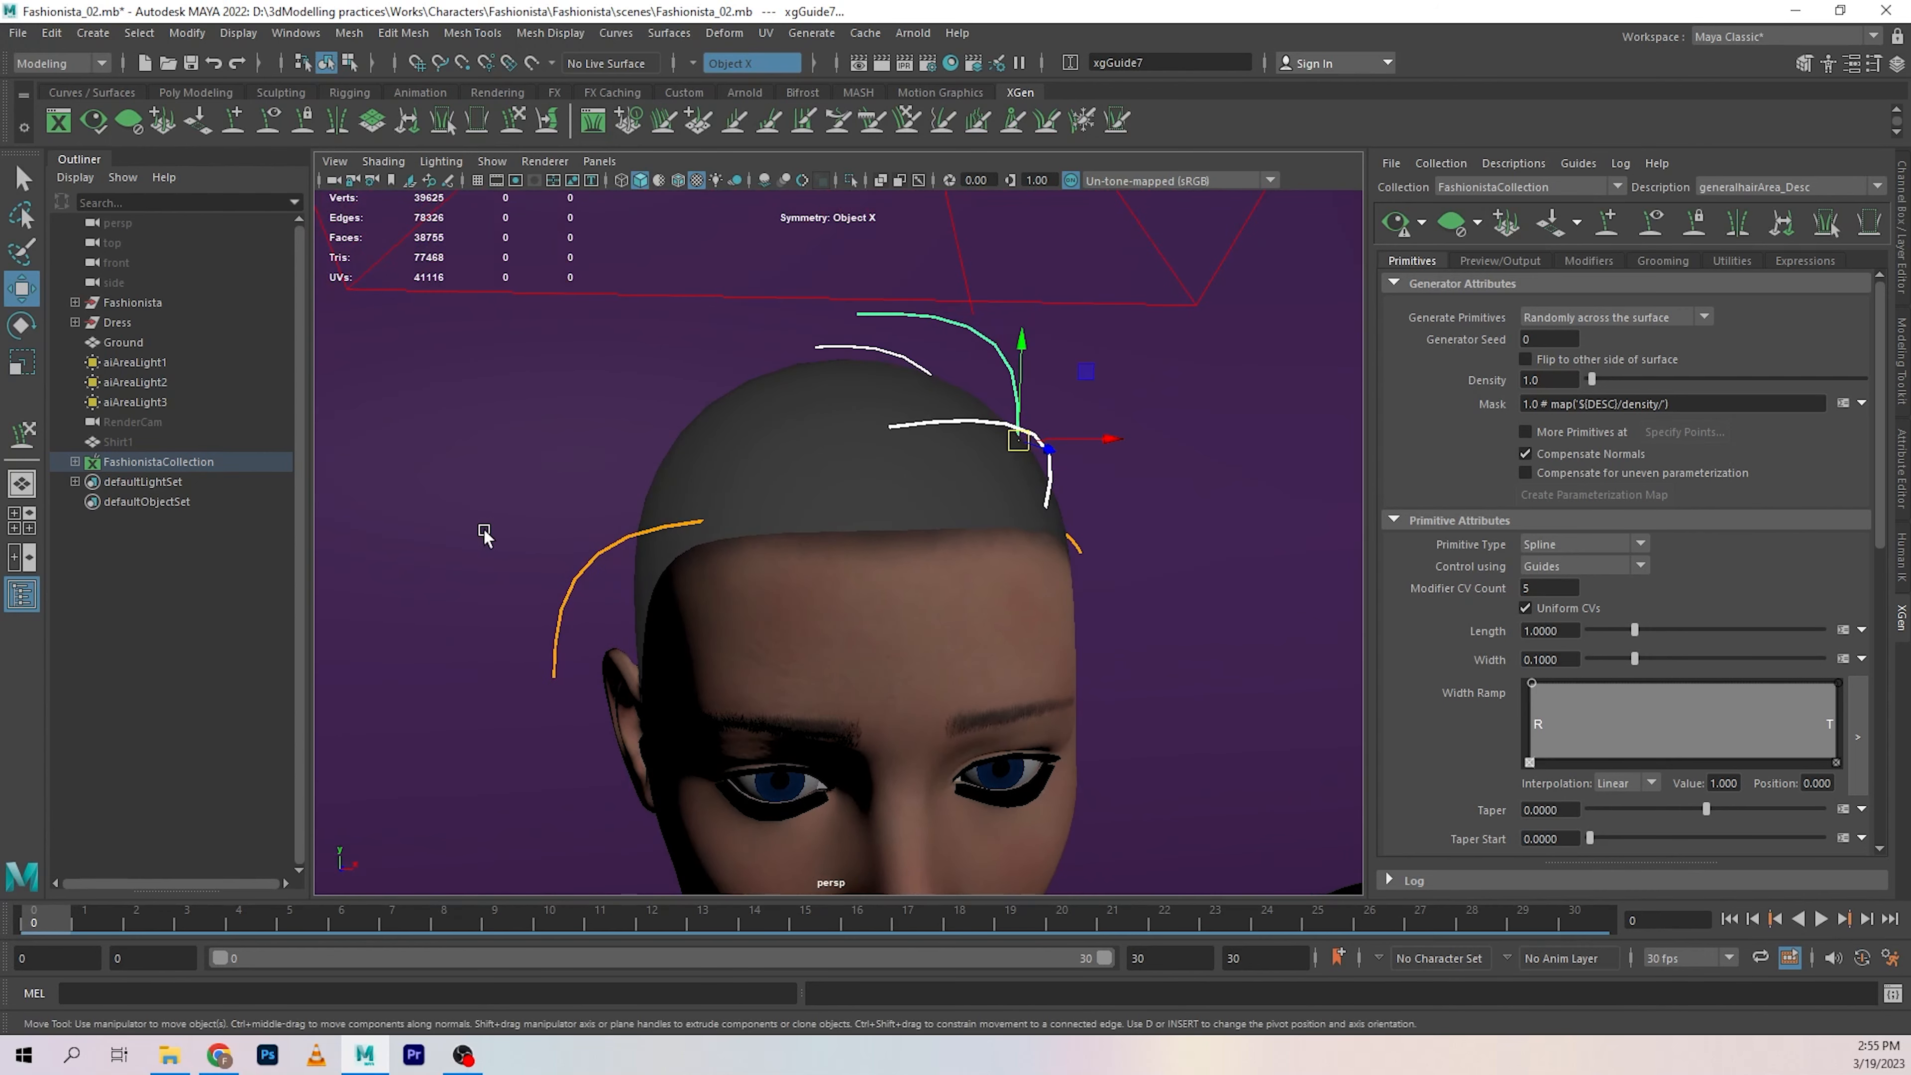
click(582, 598)
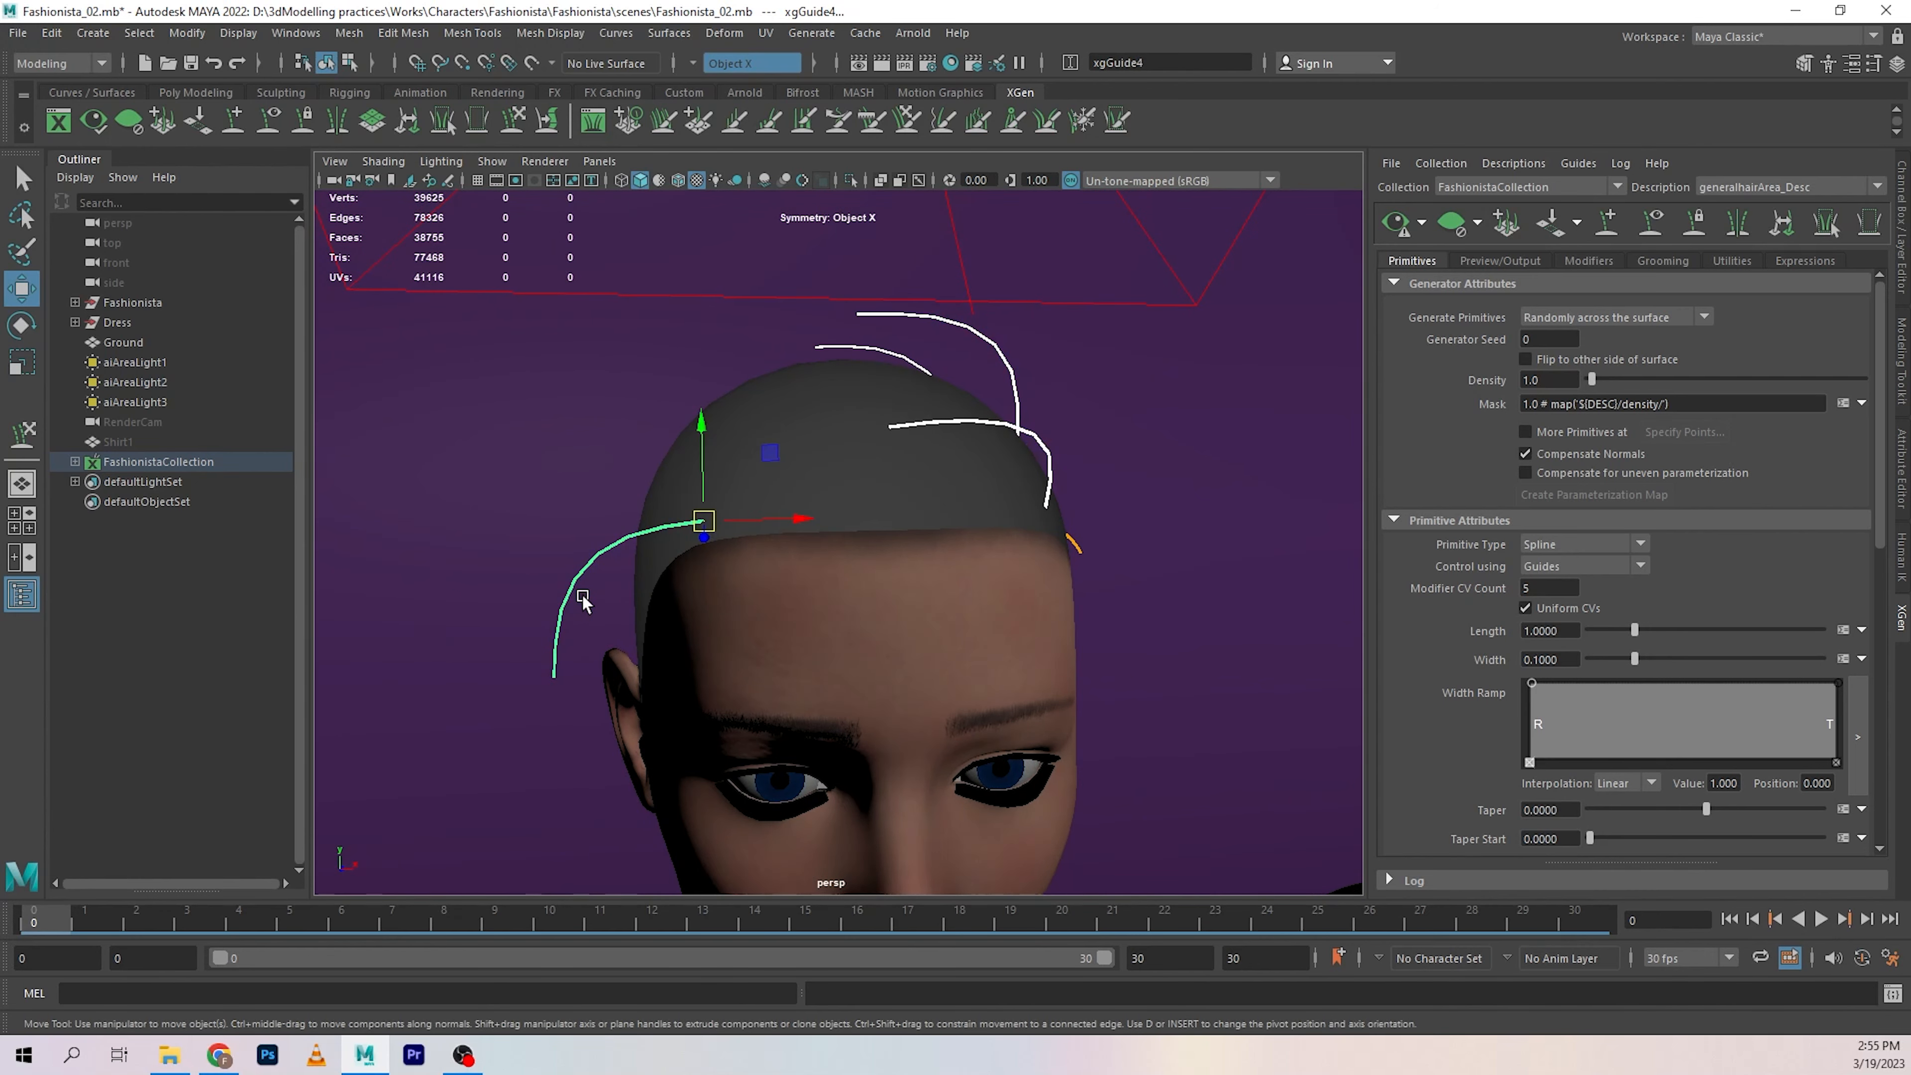
Set the description's Modifier CV Count to 8.
click(1542, 589)
text(8)
alt+drag(1222, 542, 1200, 578)
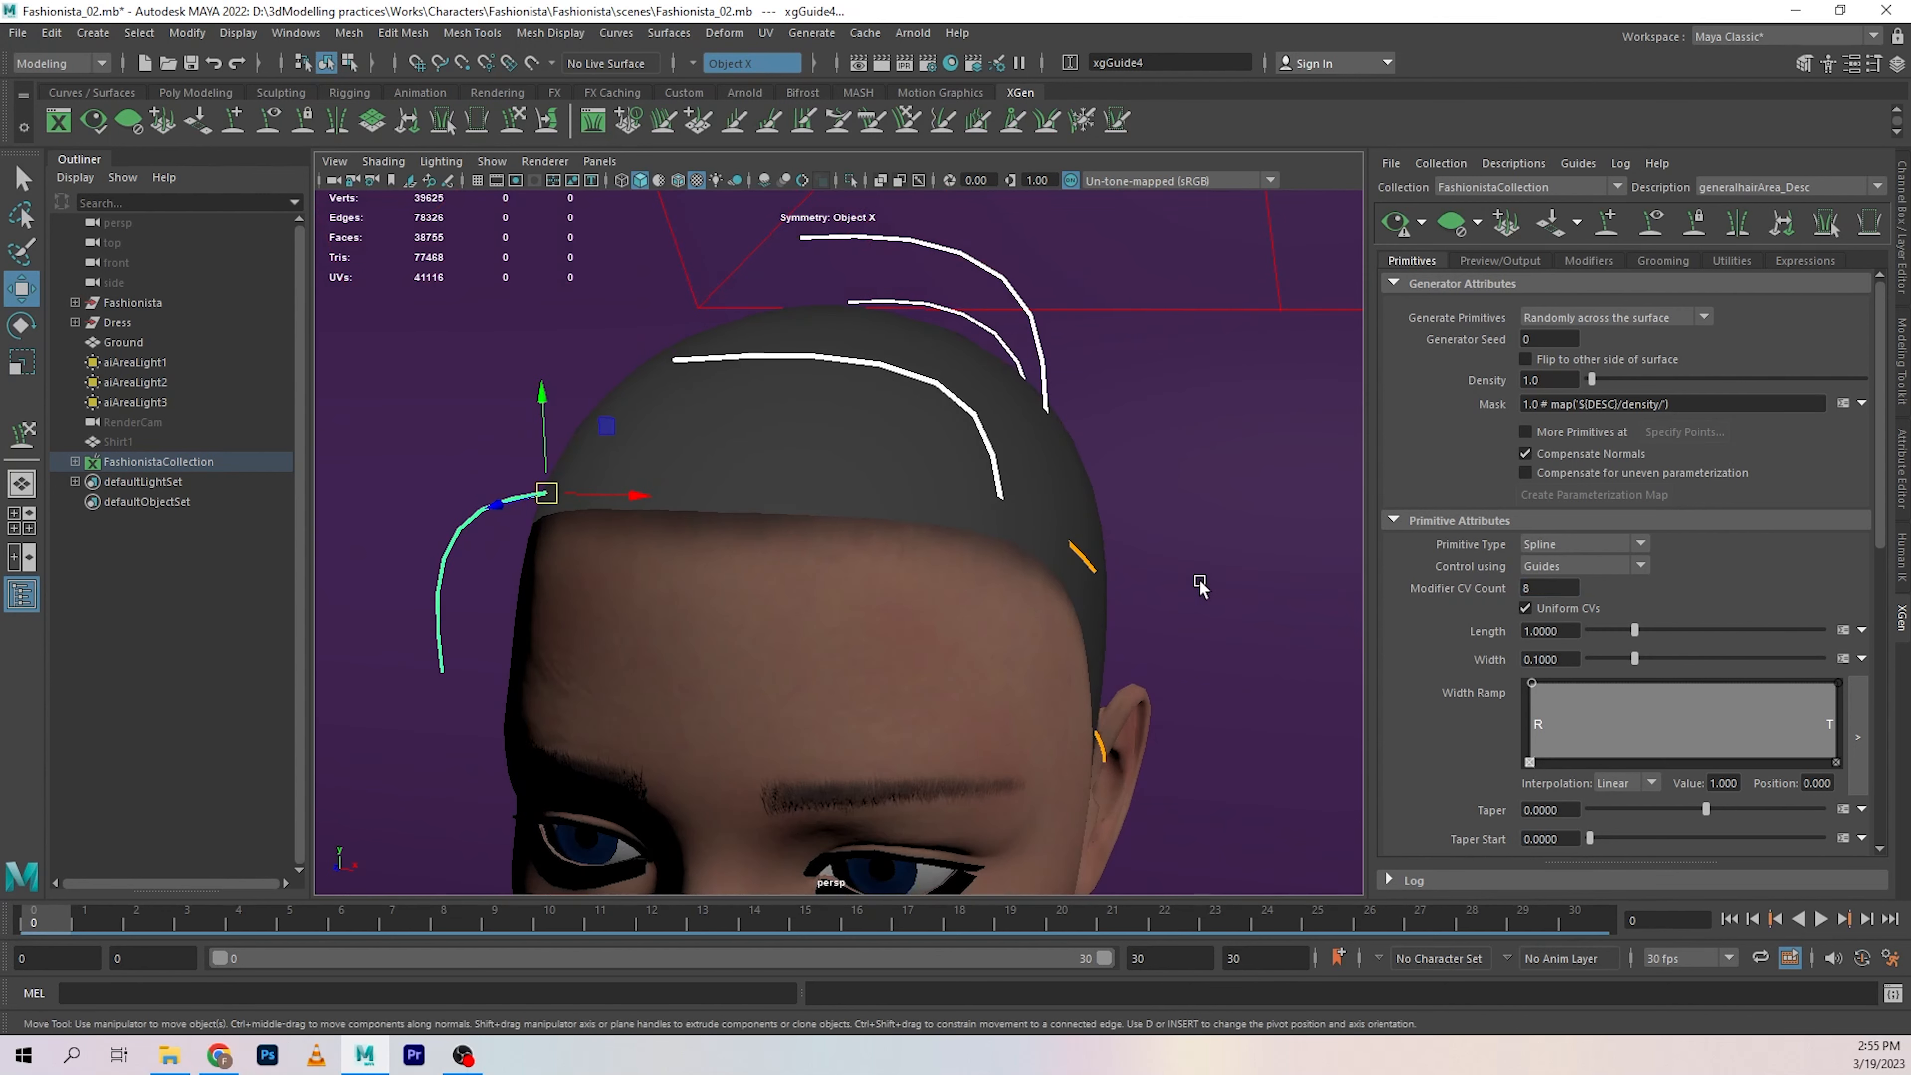
Rebuild the selected long guides with a CV count of 8 and inspect their smoother curves.
scroll(1531, 632, down, 3)
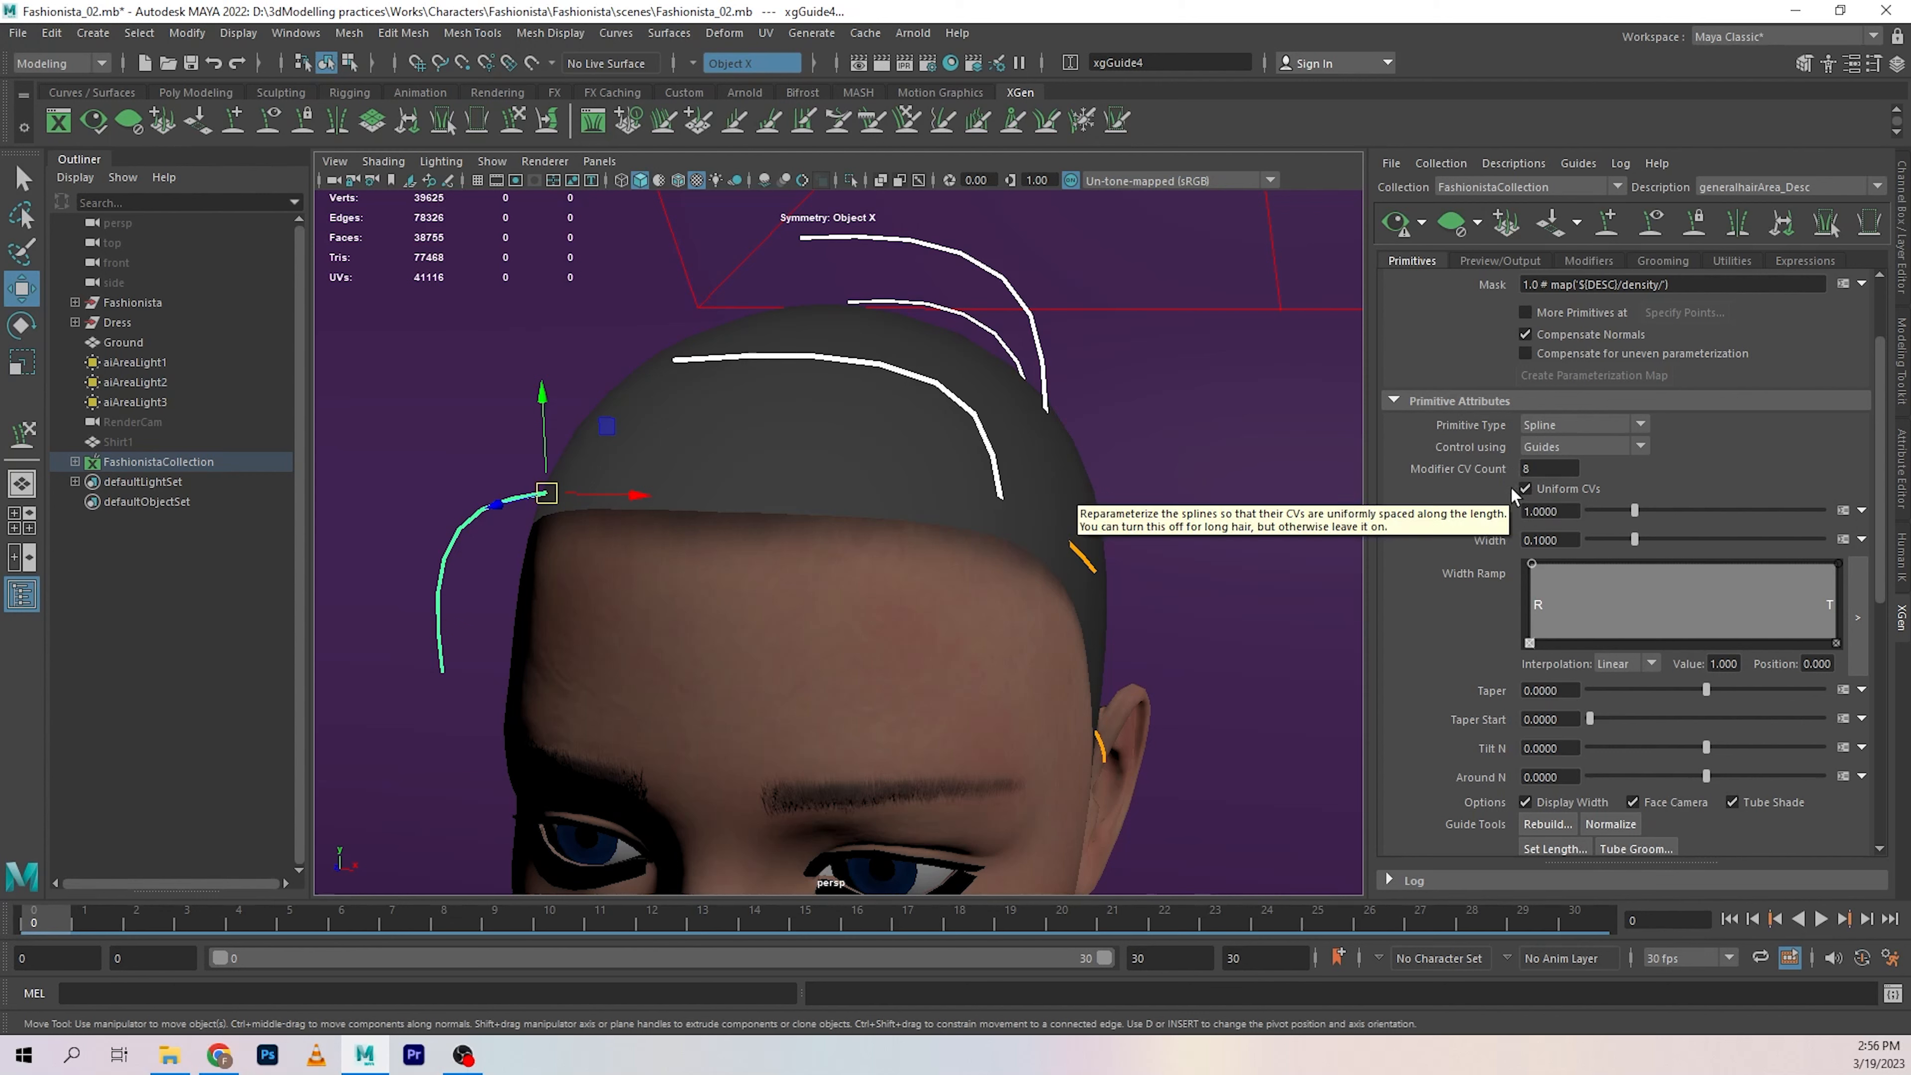
click(1548, 826)
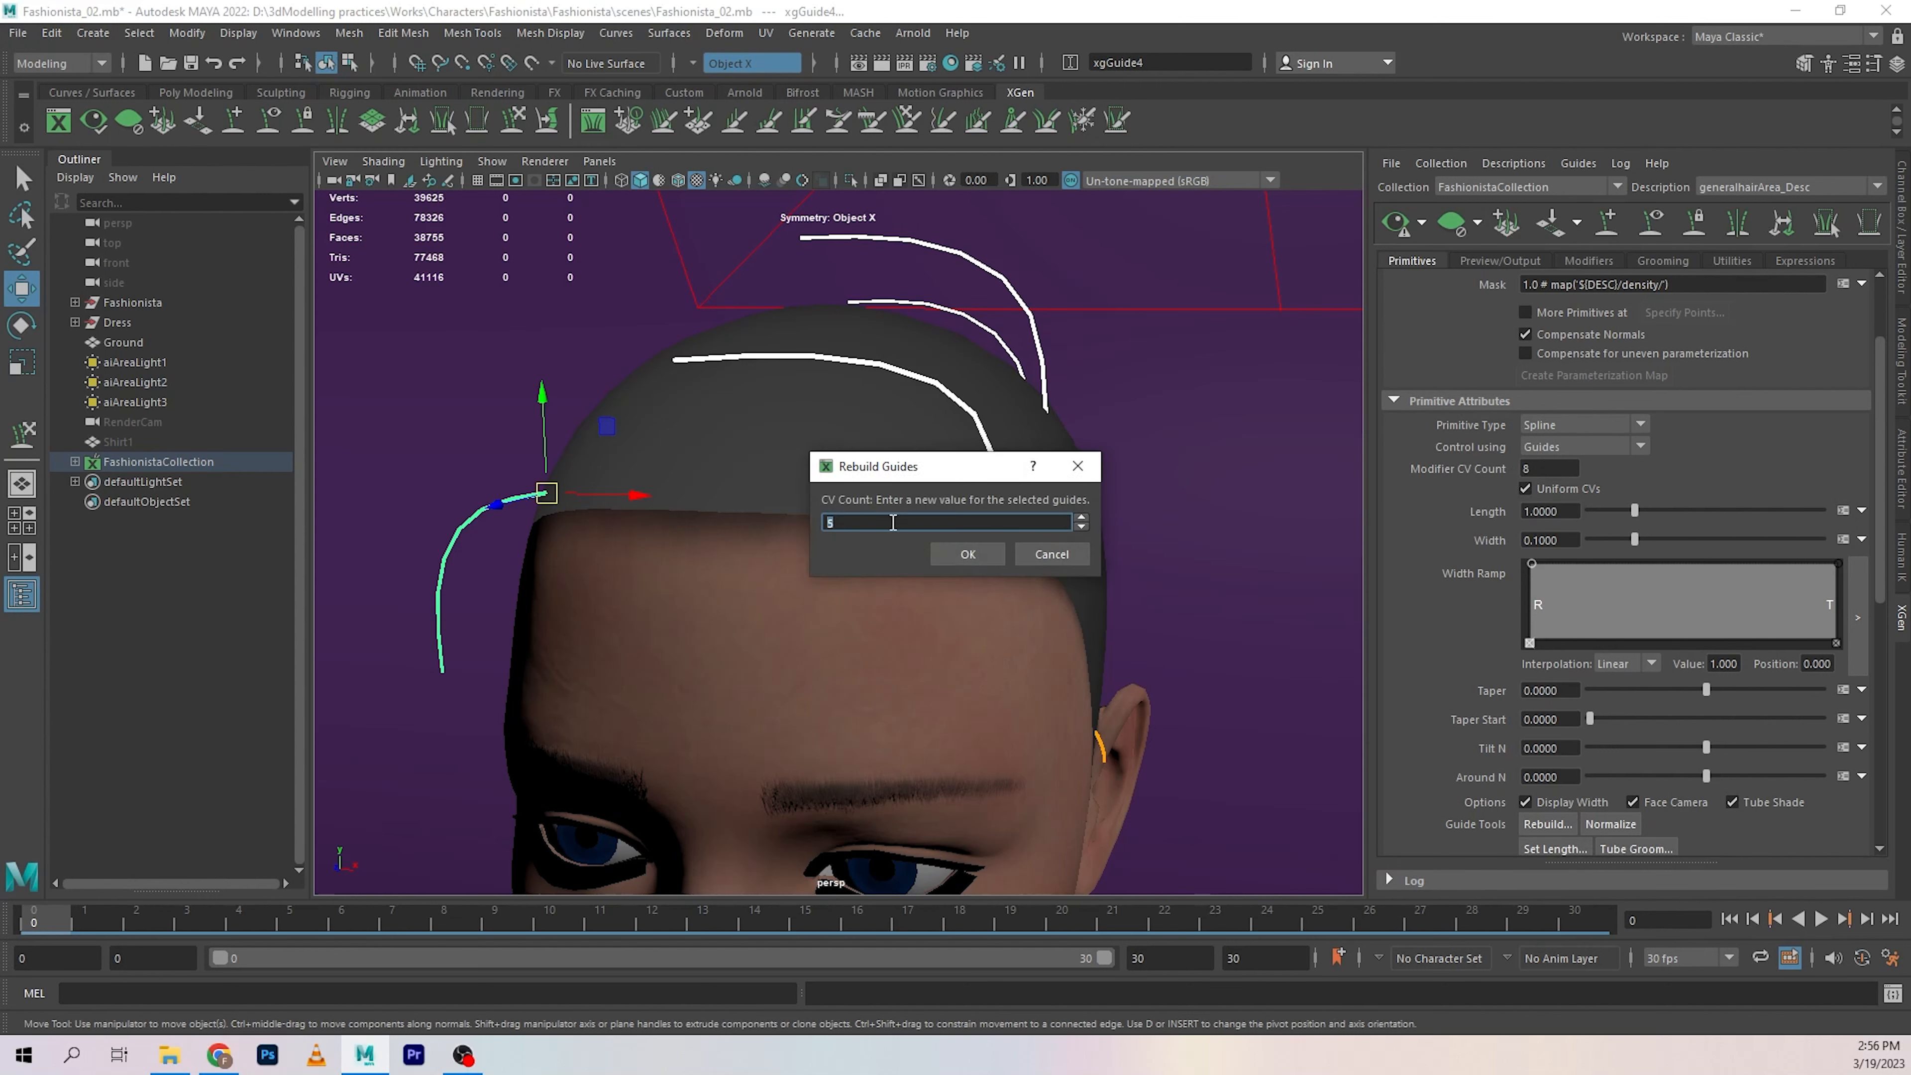
text(8)
click(980, 562)
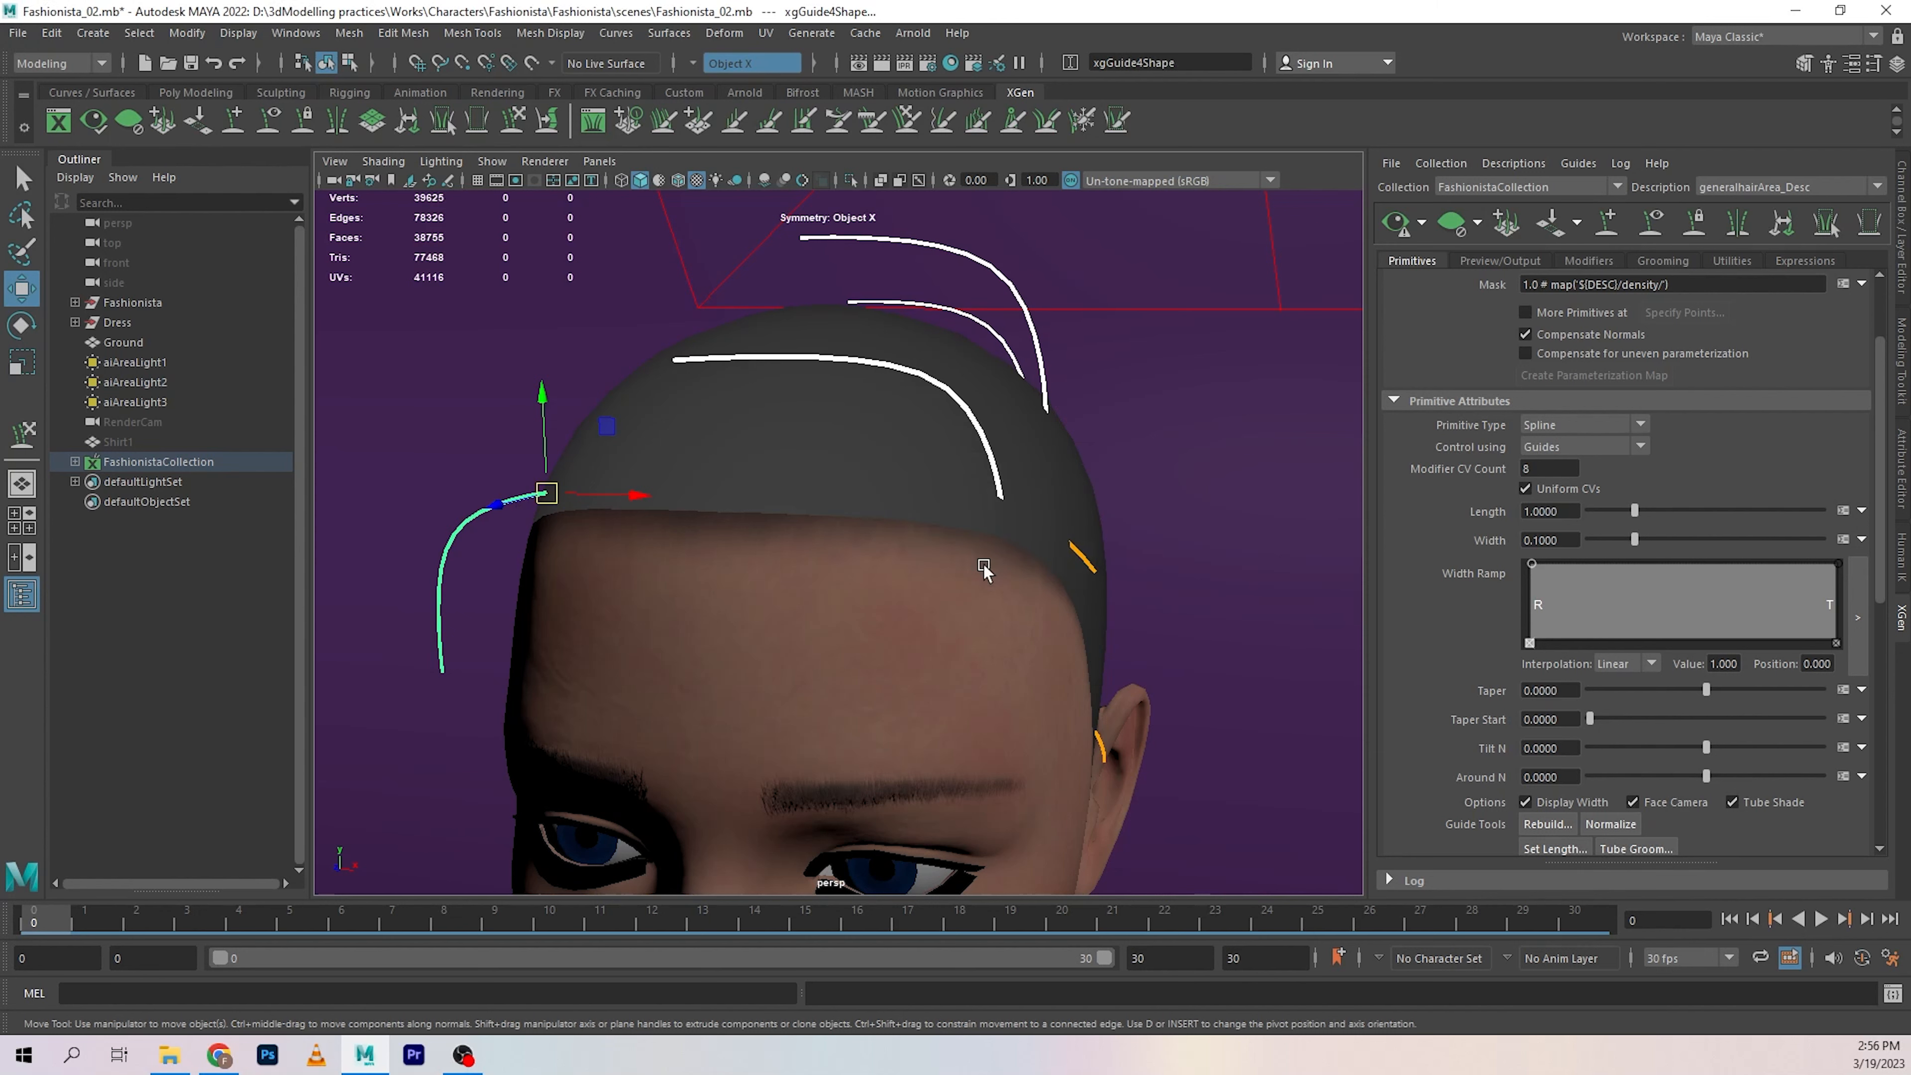
alt+drag(1003, 456, 857, 482)
alt+right_drag(857, 481, 933, 538)
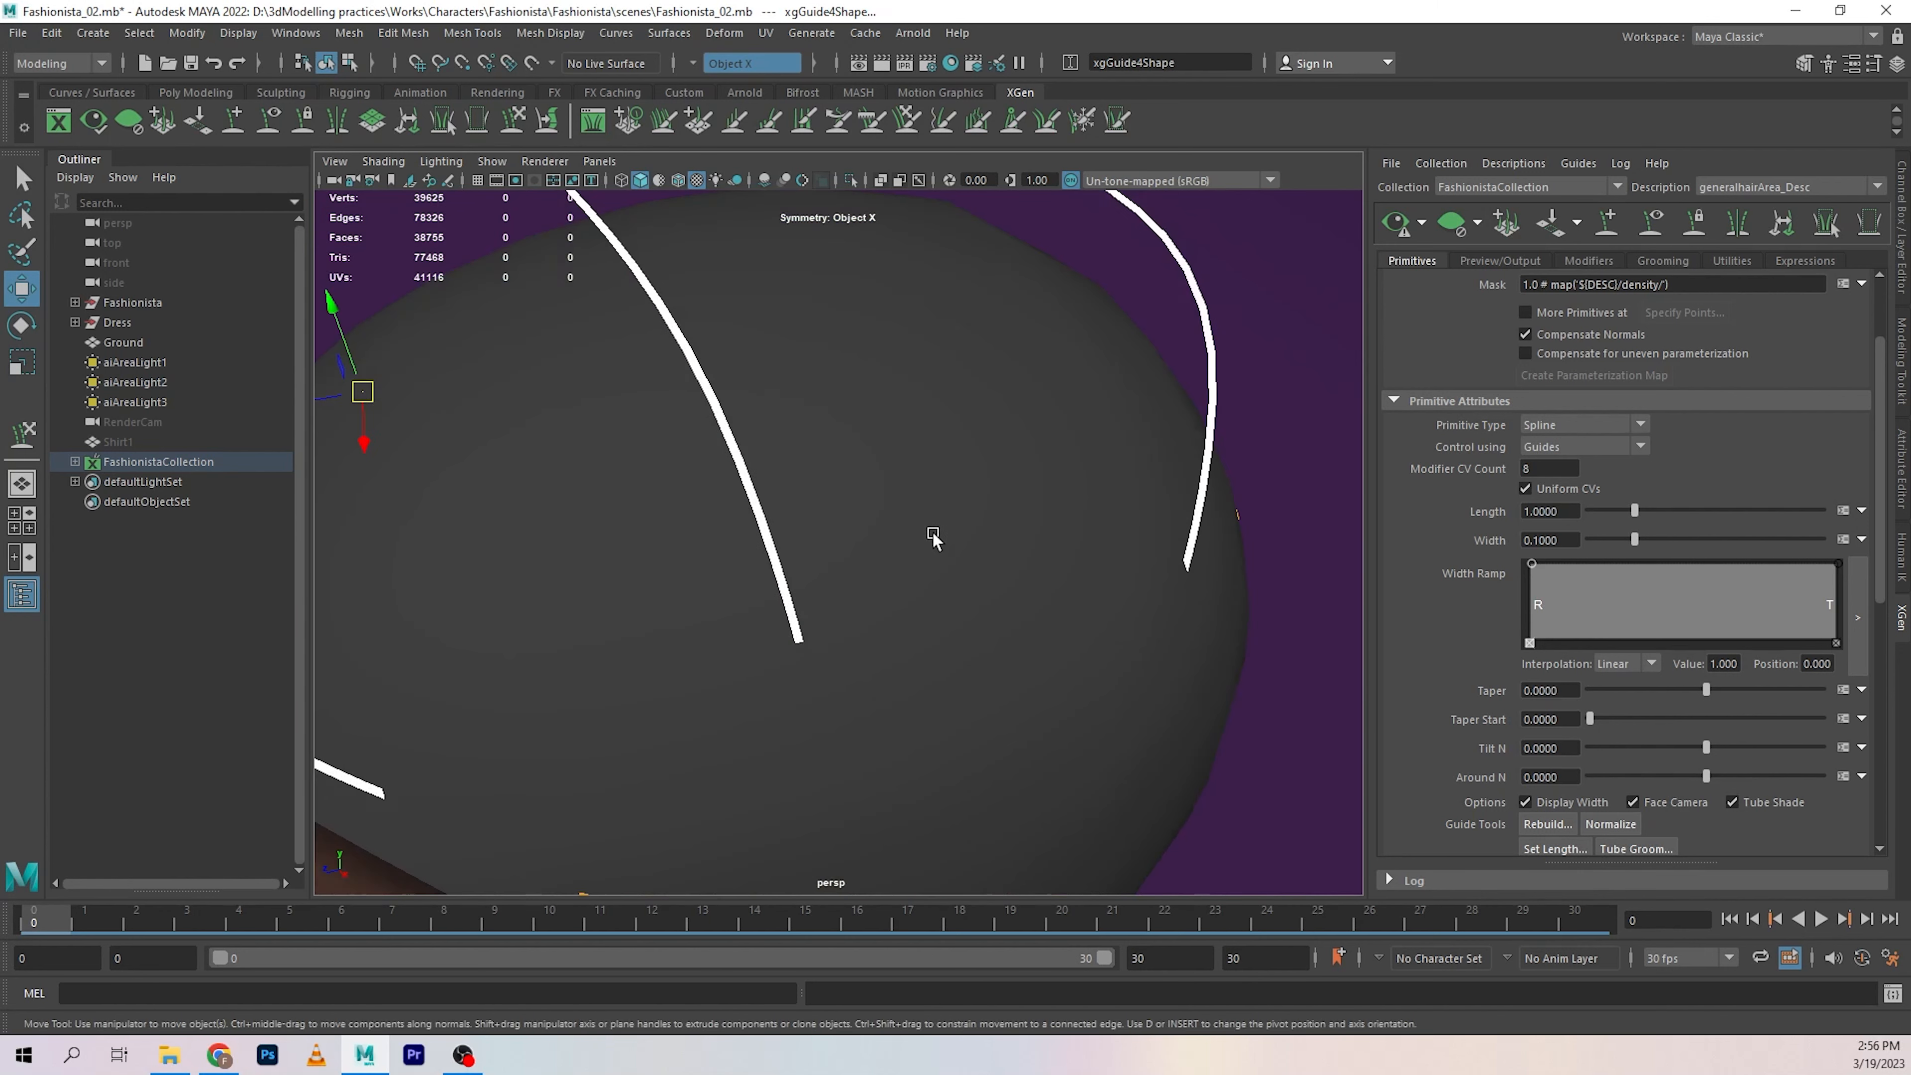
Examine the rebuilt guides from the side, back and front of the head, and clear the selection.
alt+drag(933, 537, 950, 476)
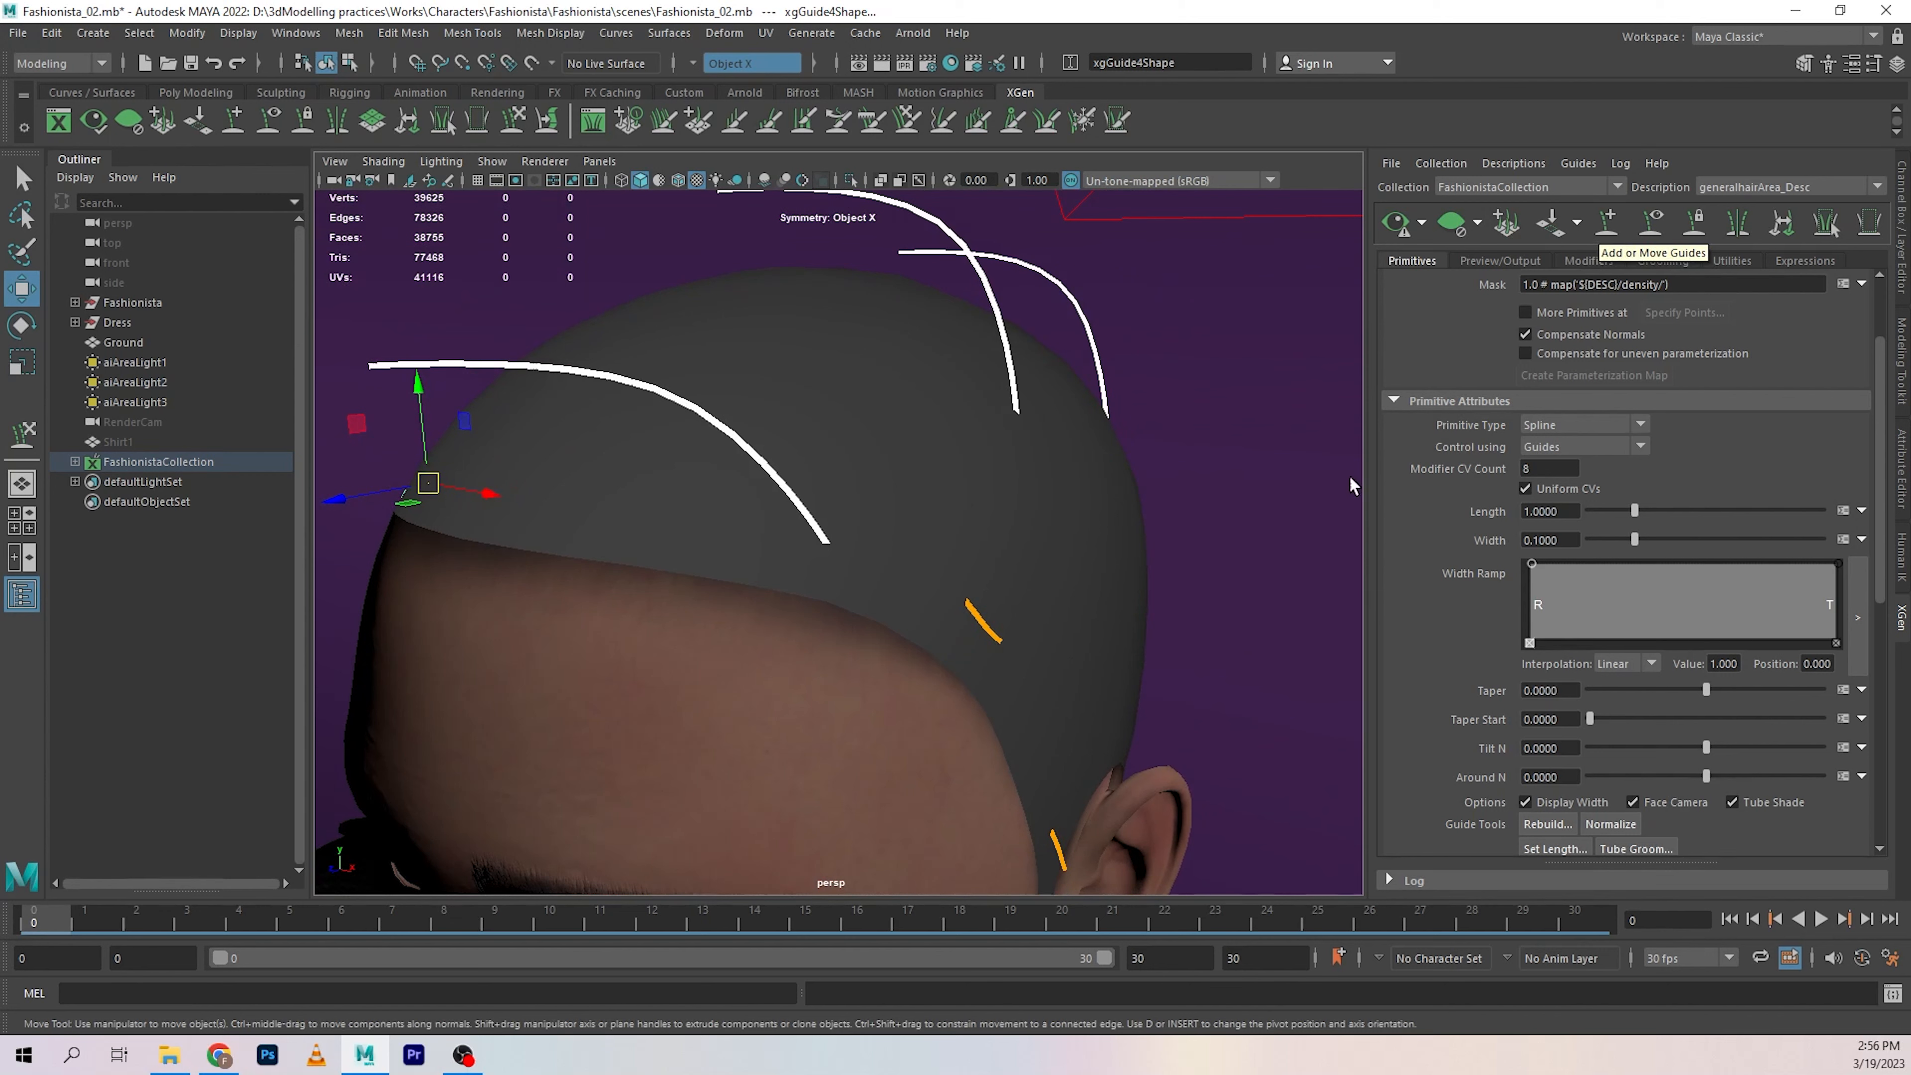
alt+drag(1058, 611, 534, 563)
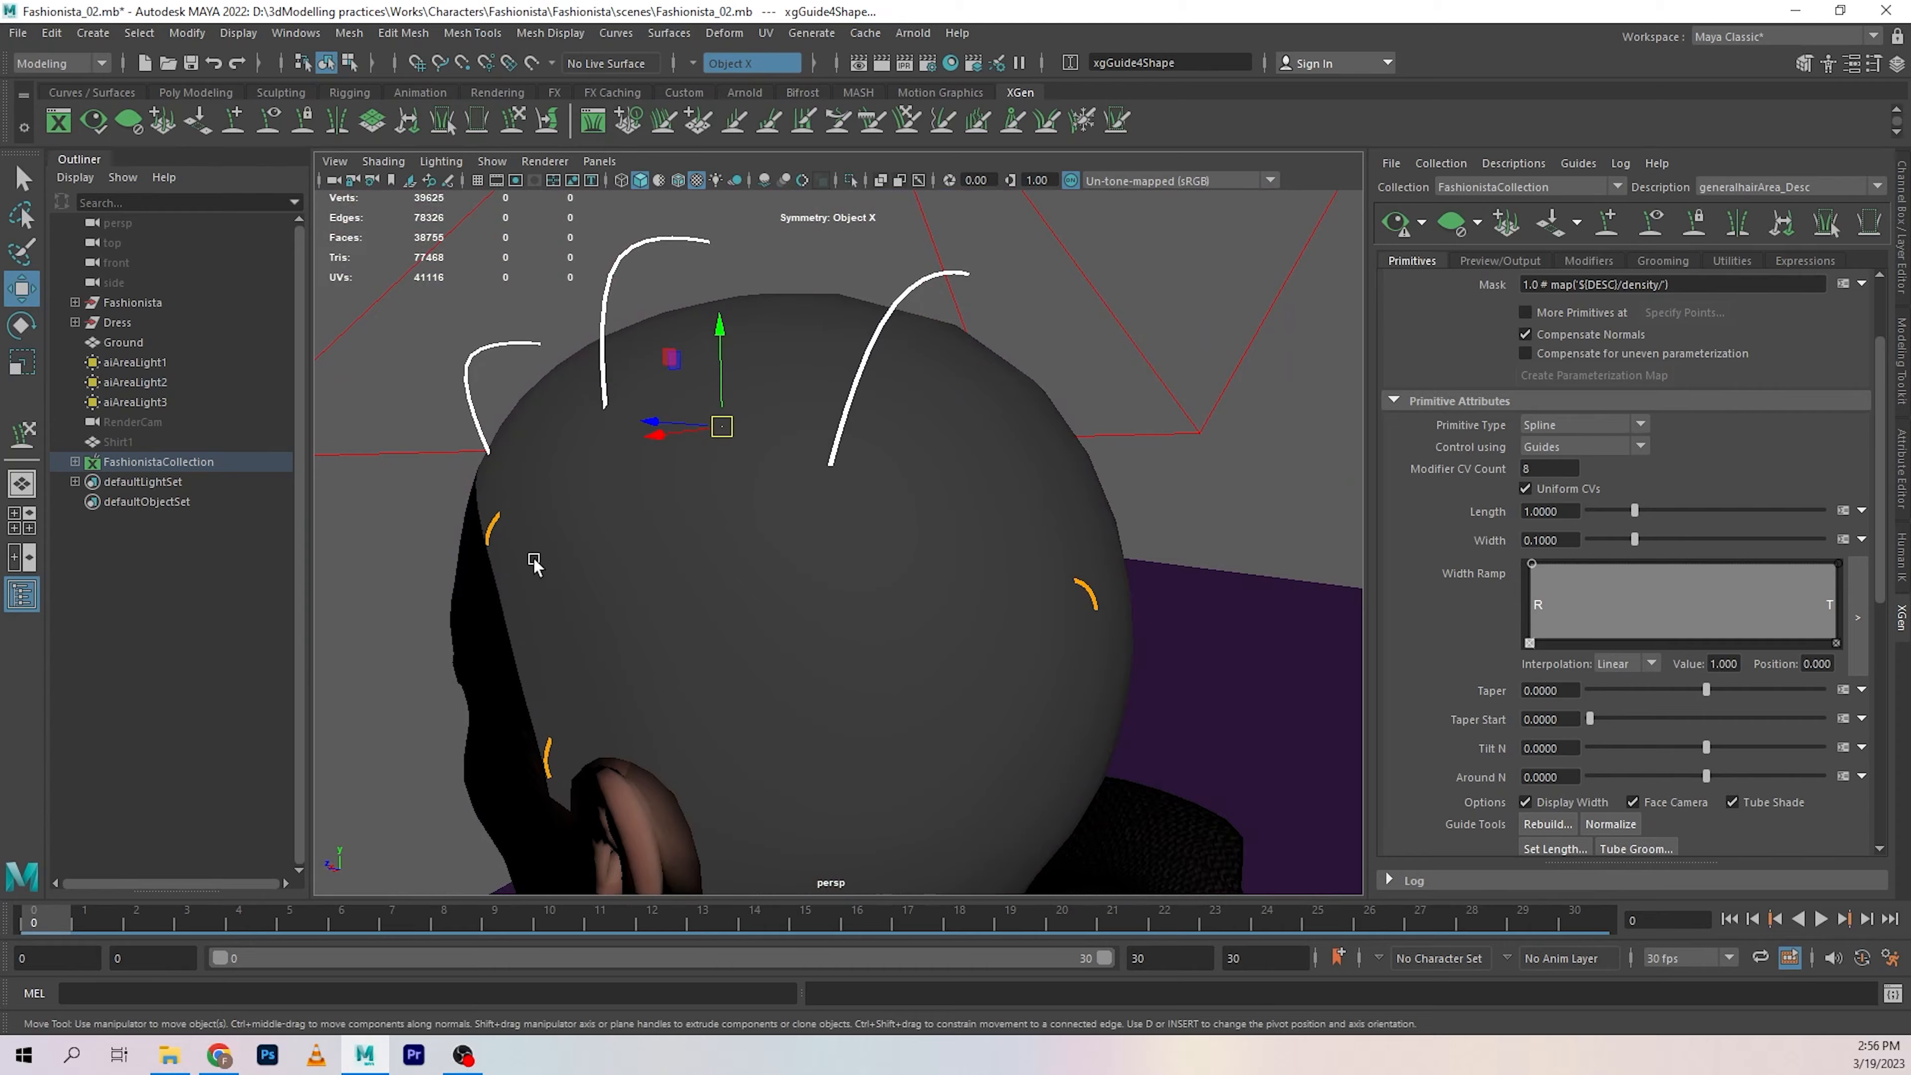
click(491, 531)
alt+drag(1015, 741, 1399, 589)
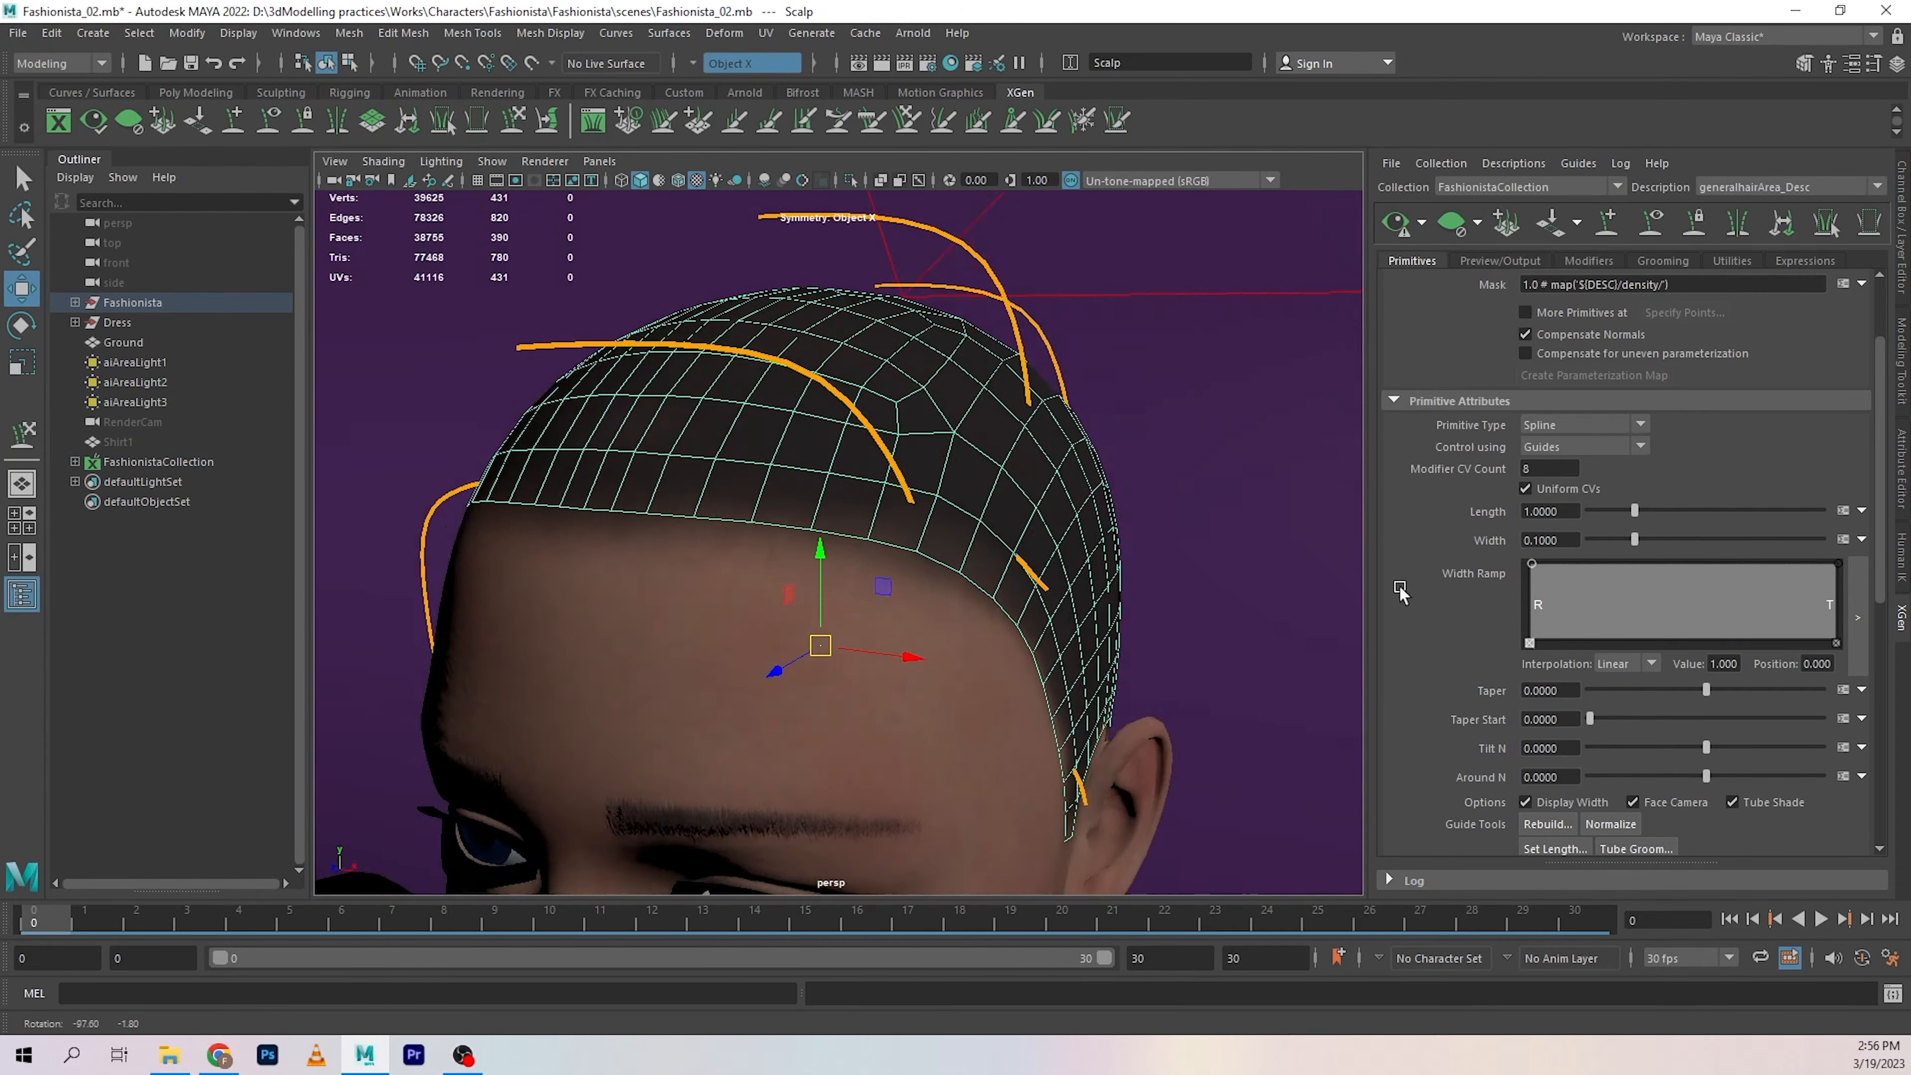
alt+drag(1084, 574, 1288, 564)
click(1338, 481)
alt+right_drag(1338, 480, 1110, 555)
alt+drag(1110, 555, 987, 585)
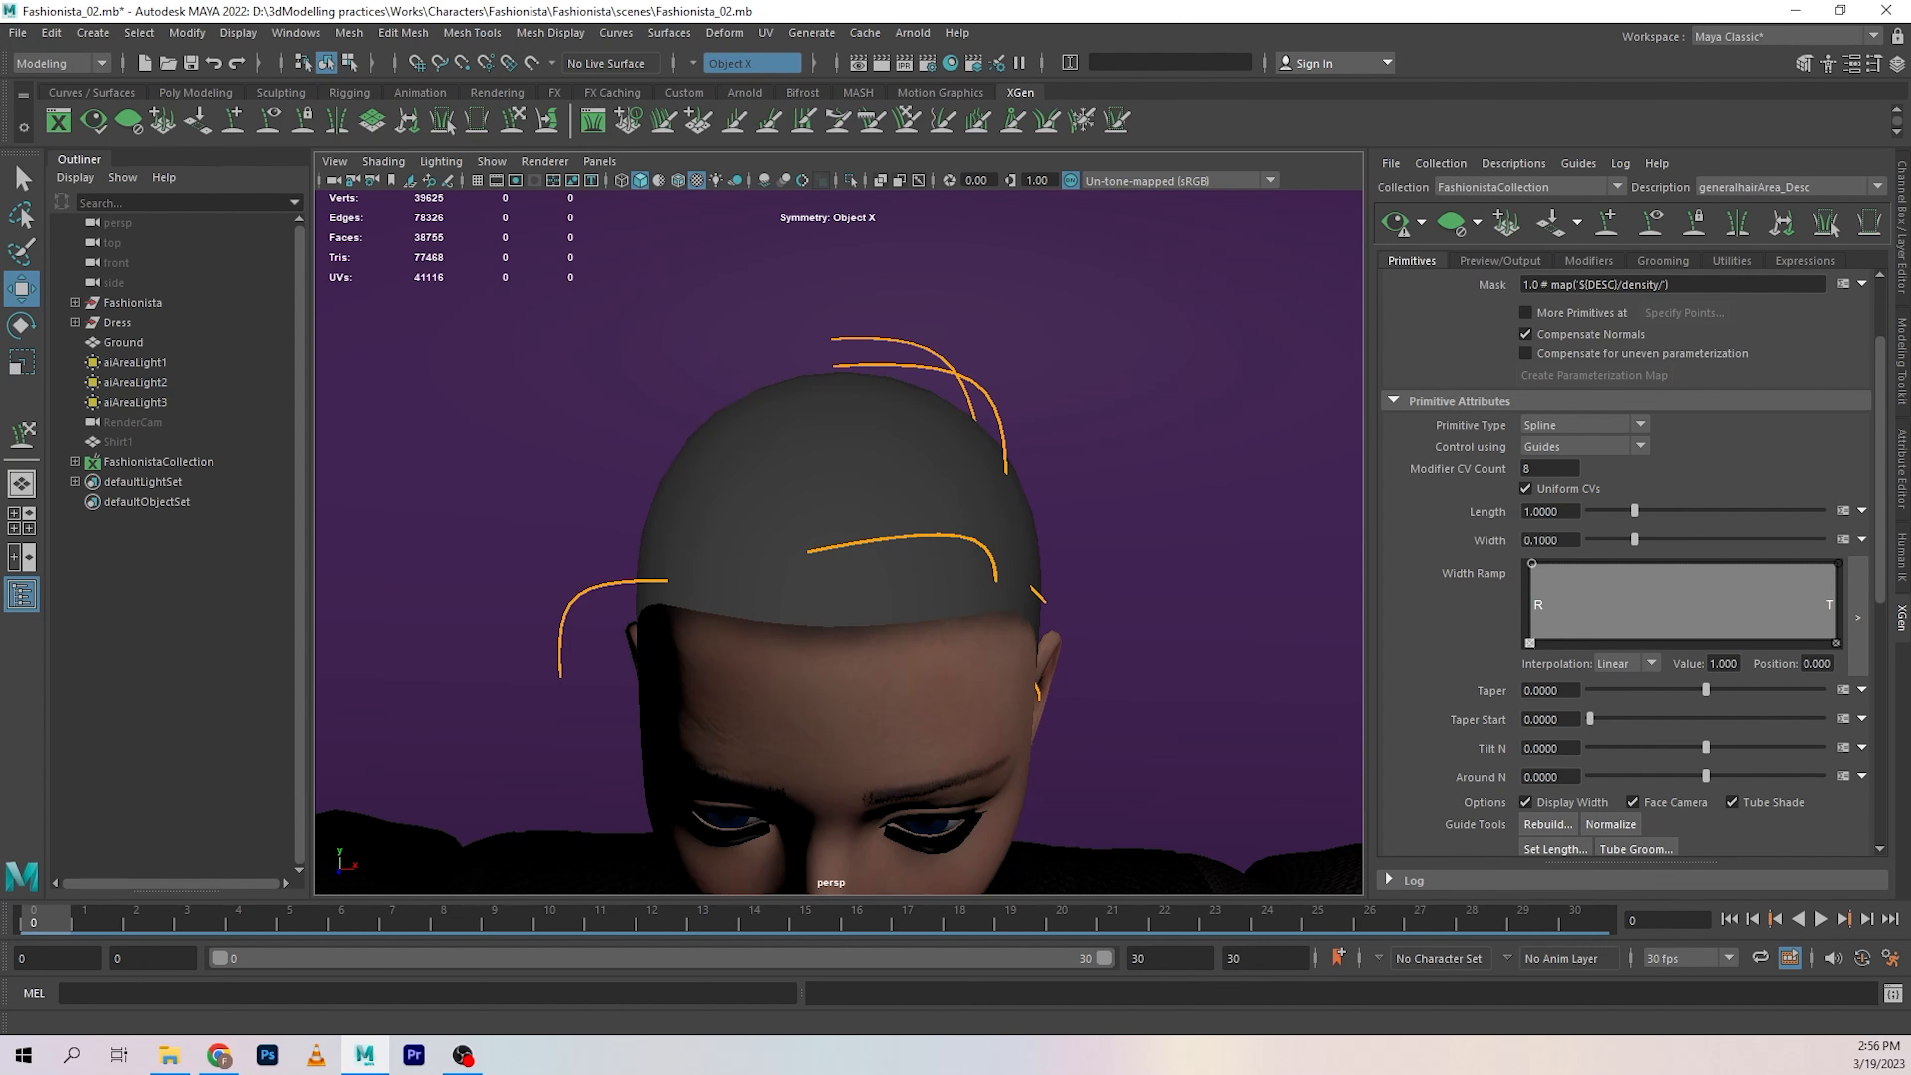
Preview the hair generated from the current guides, inspect its flow over the scalp, and clear the preview.
click(1401, 226)
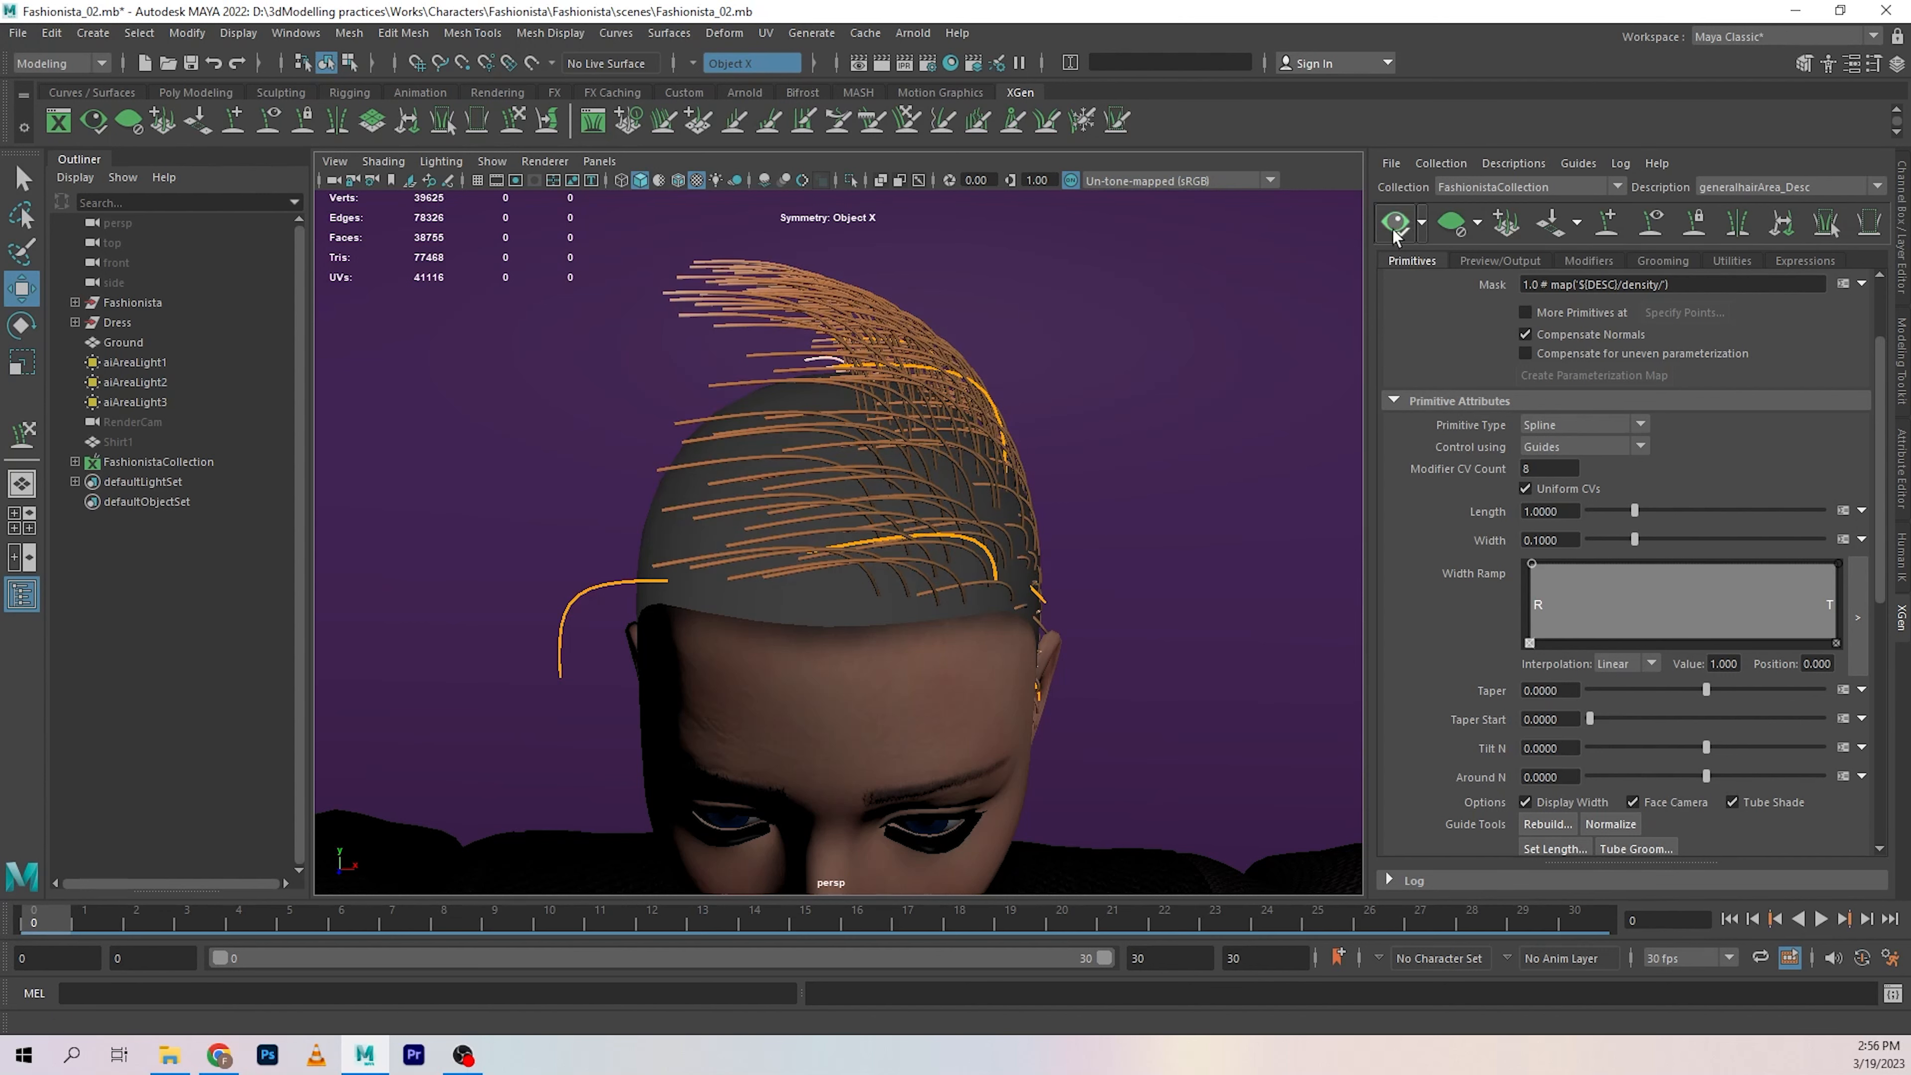
alt+drag(882, 495, 778, 552)
click(1451, 226)
alt+drag(967, 474, 1025, 455)
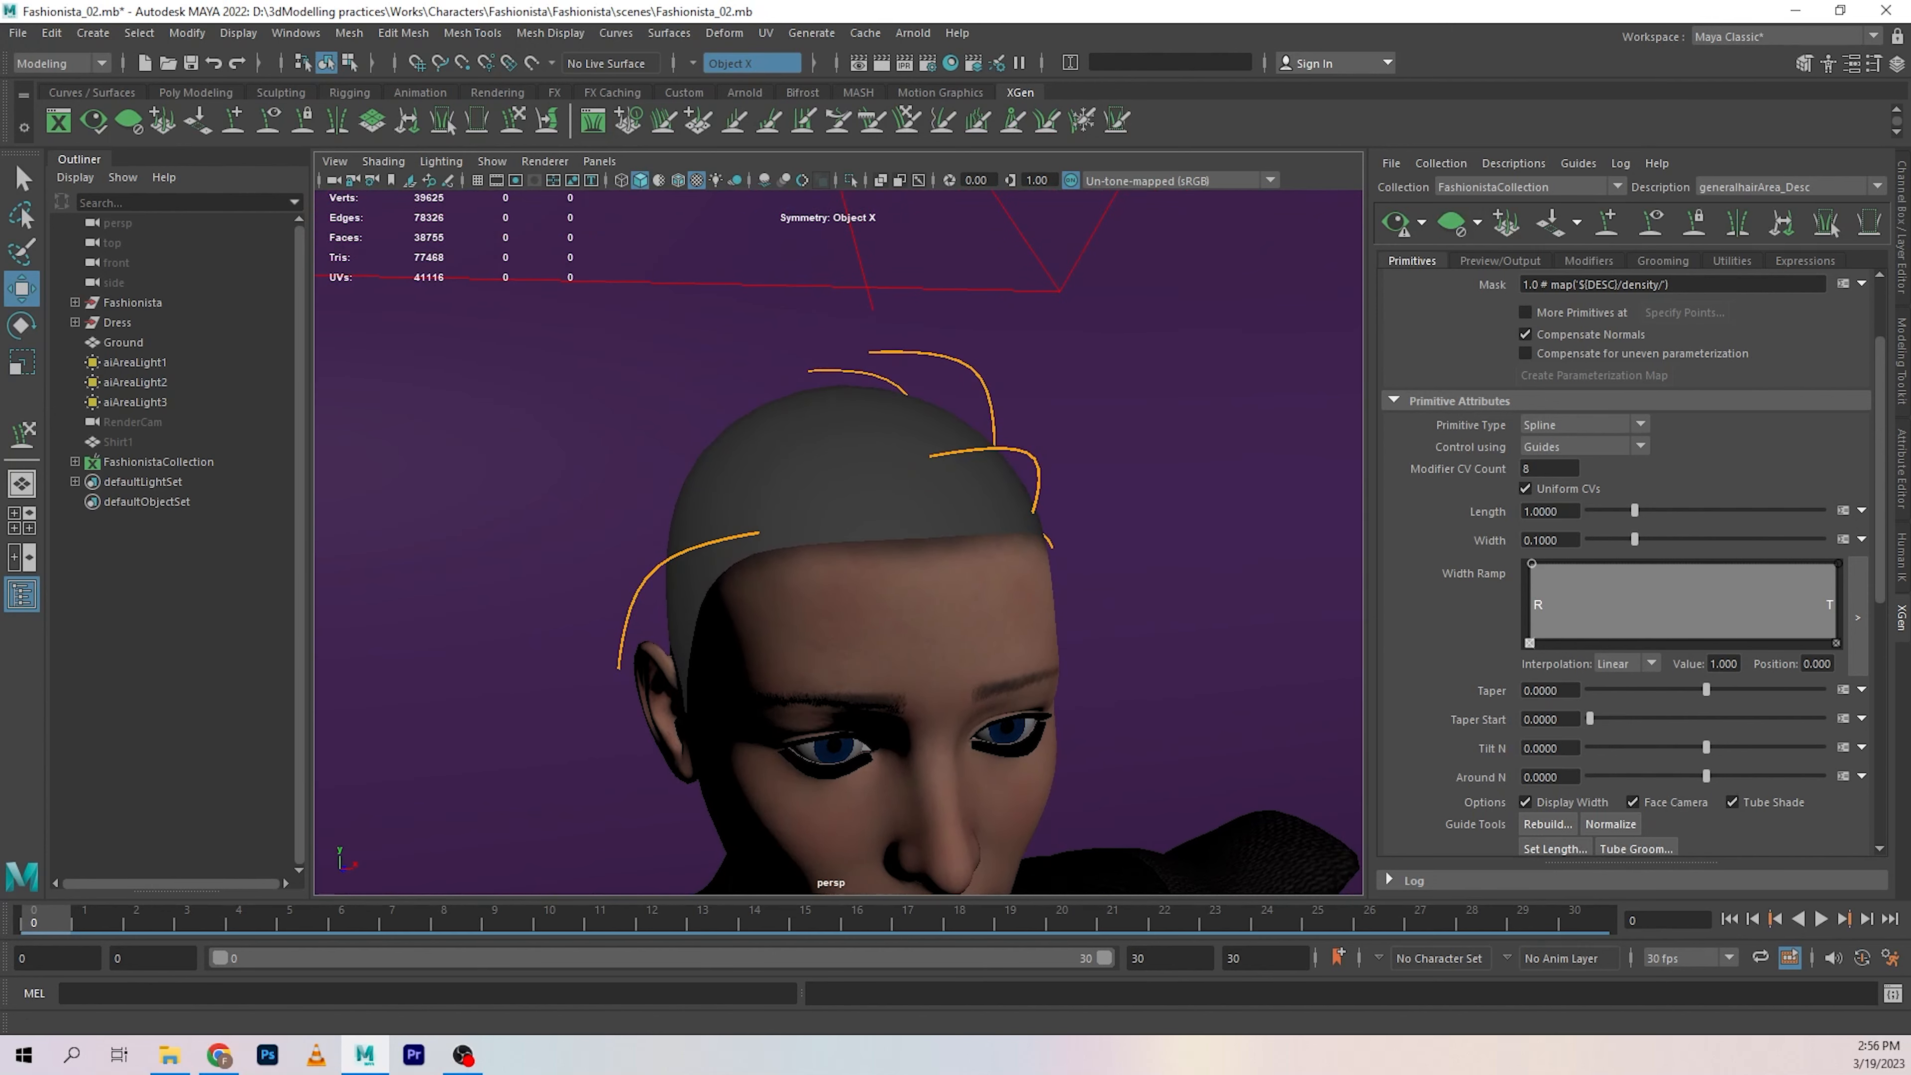